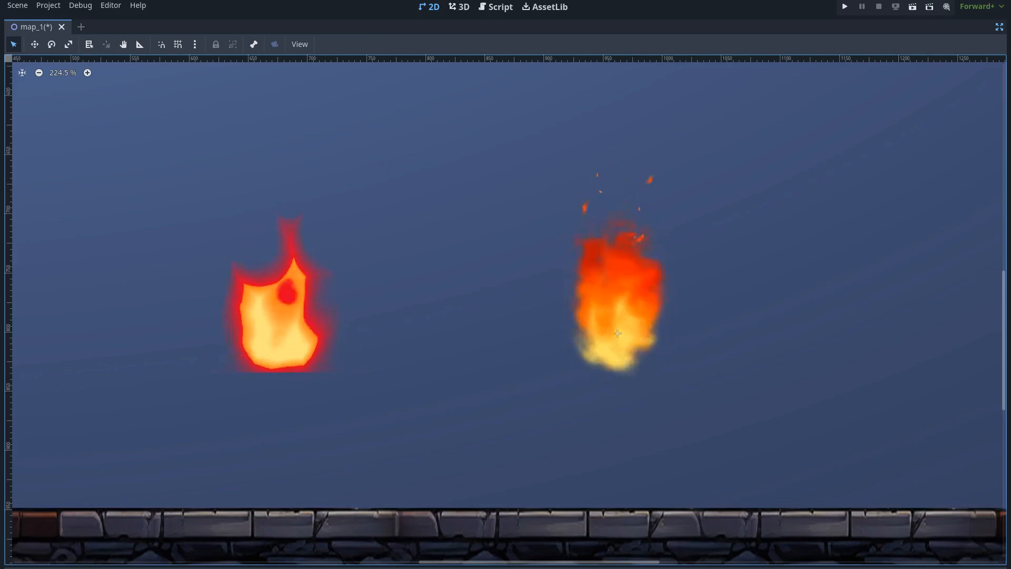
Move the static fire sprite, the dynamic fire particles and the combined fire and smoke effect around the scene to preview their flames
click(304, 353)
mouse_move(305, 354)
mouse_down()
mouse_move(310, 343)
mouse_move(304, 359)
mouse_up()
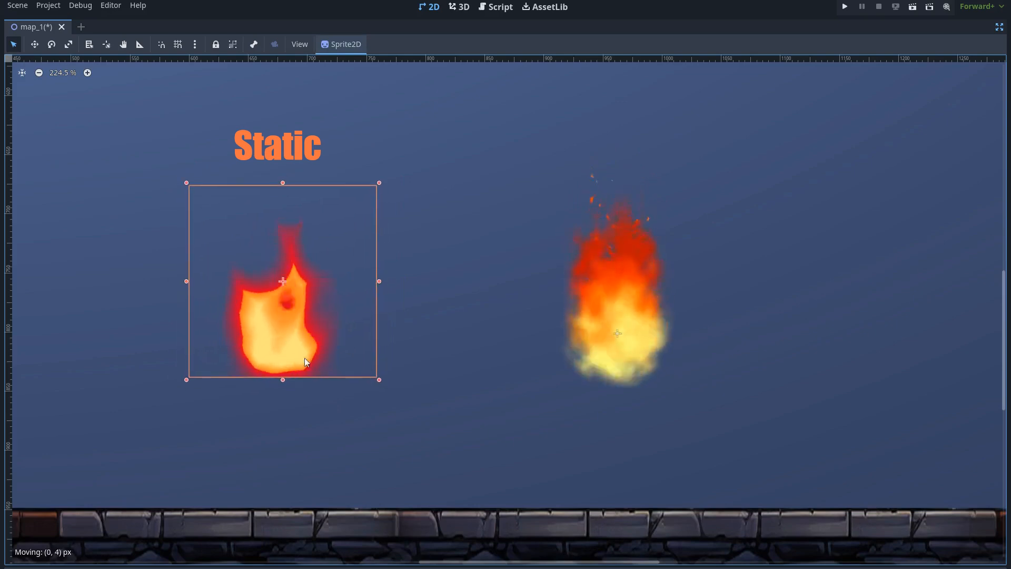
click(440, 448)
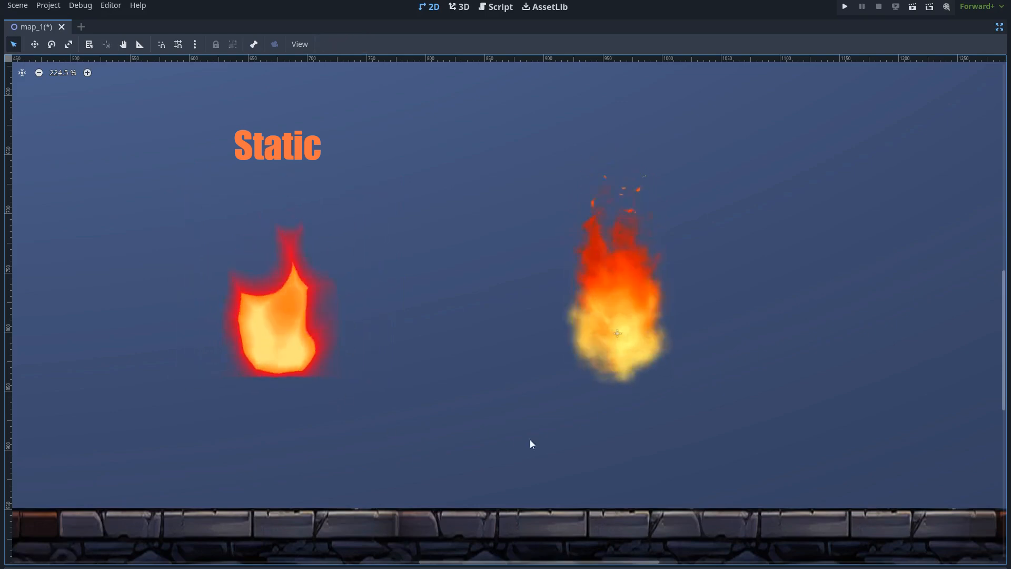
click(618, 335)
mouse_move(619, 336)
mouse_down()
mouse_move(761, 330)
mouse_move(511, 348)
mouse_move(601, 378)
mouse_move(734, 339)
mouse_move(615, 346)
mouse_move(620, 340)
mouse_up()
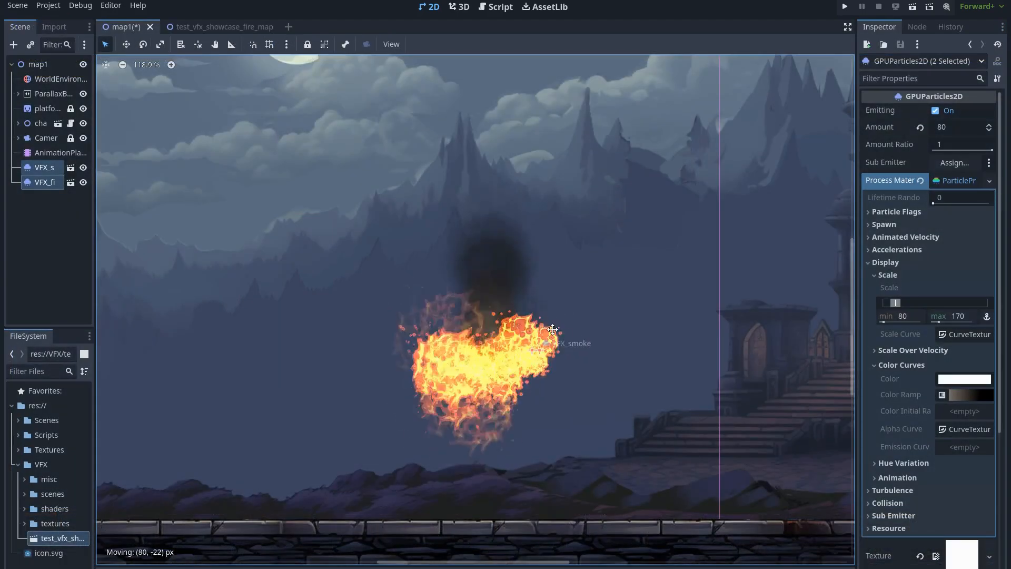
drag(551, 369, 267, 334)
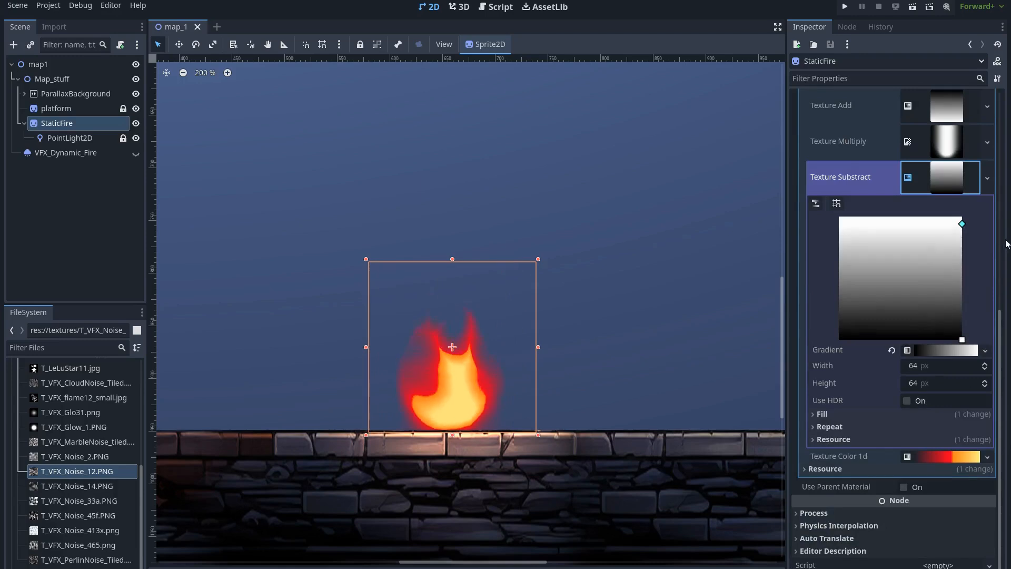
Assign T_VFX_Noise_12.PNG as the main texture of StaticFire's shader material and adjust its flame colours
scroll(966, 376, up, 2)
drag(963, 392, 992, 310)
drag(77, 472, 950, 320)
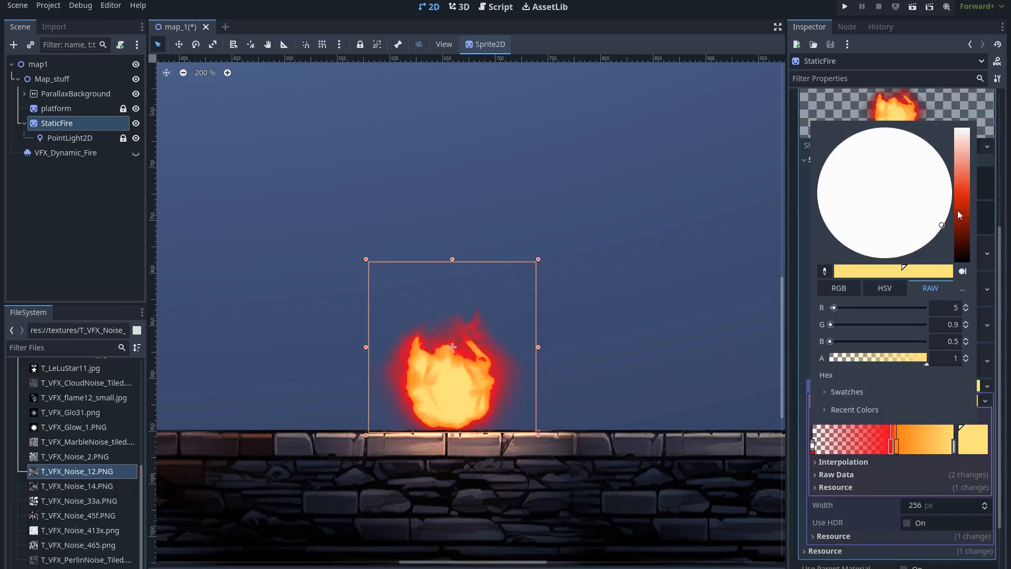
drag(895, 173, 904, 127)
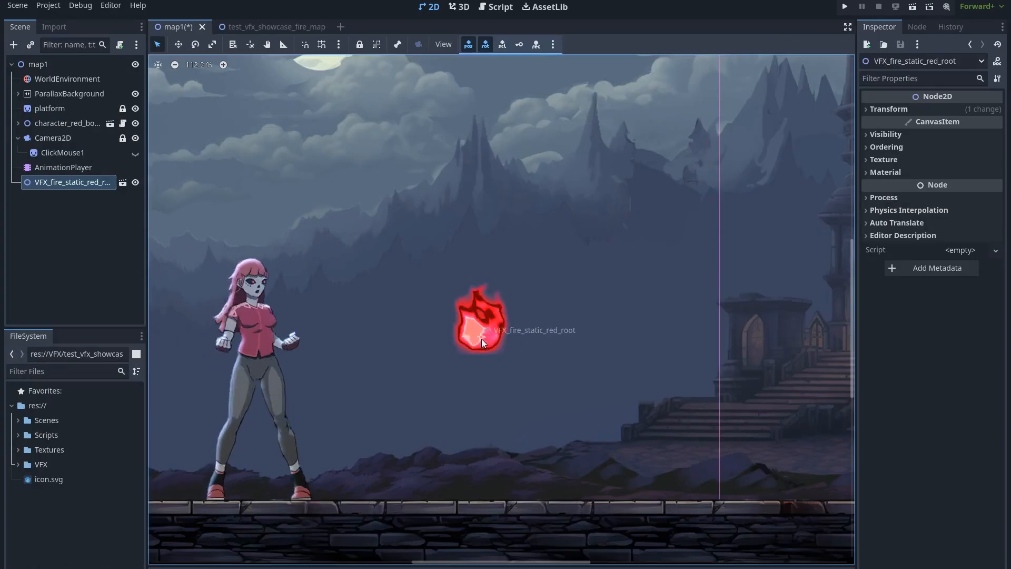
Move the red static fire, the StaticFire sprite and the dynamic particle fire through their scenes to preview their motion
drag(485, 352, 606, 355)
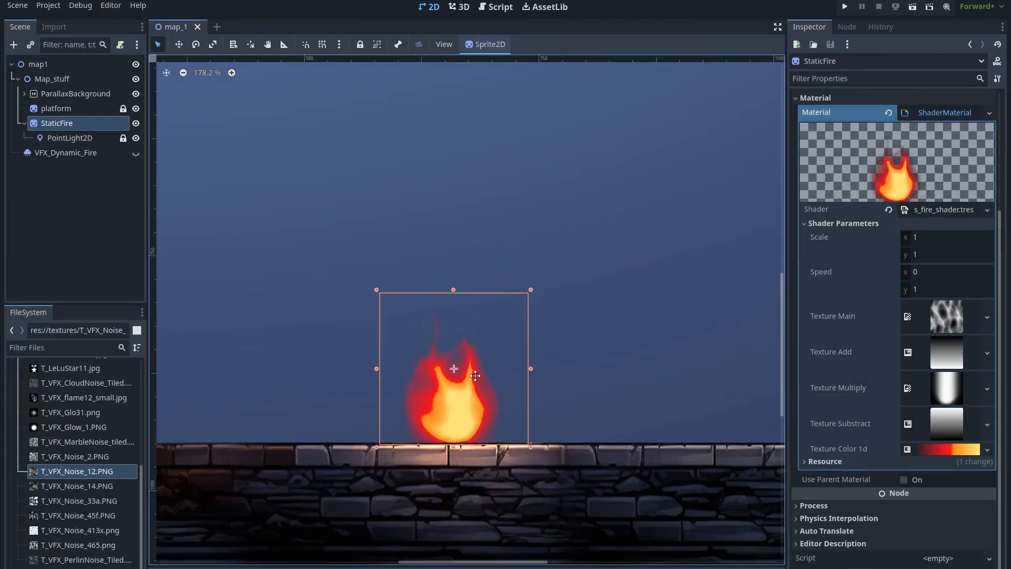
drag(458, 410, 442, 373)
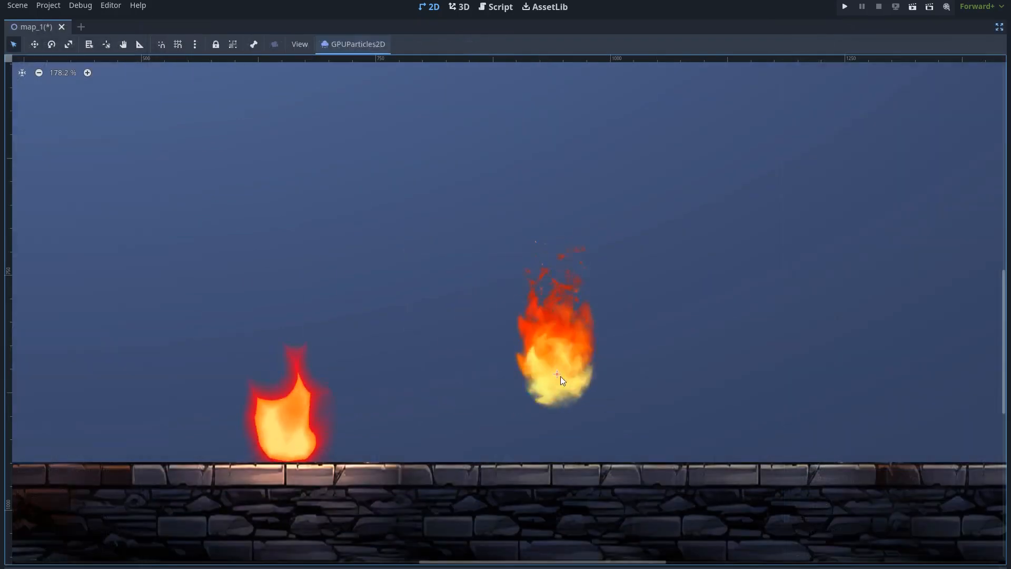
drag(560, 377, 596, 316)
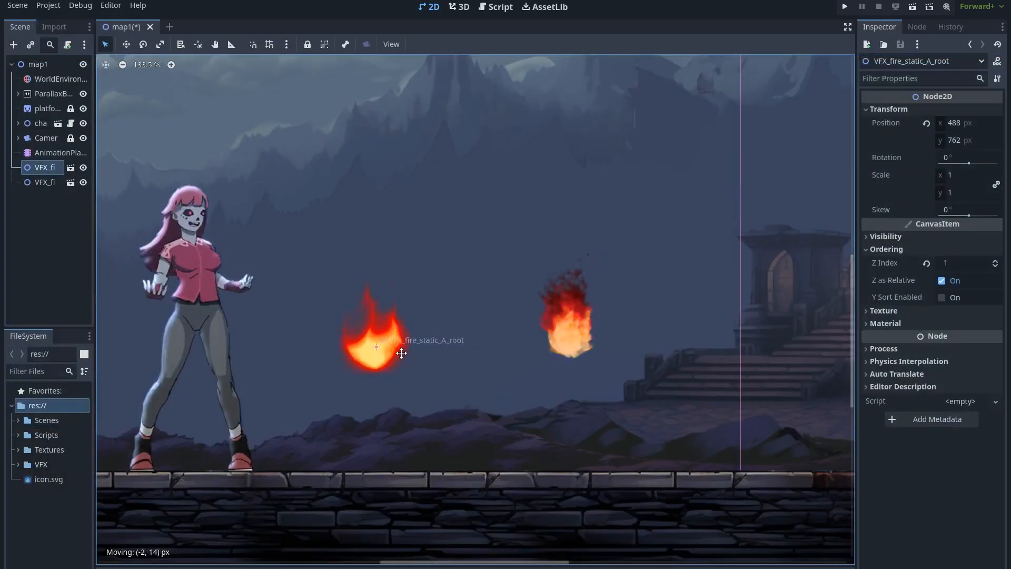
Move and rotate VFX_fire_static_A_root and move VFX_fire_dynamic_B2 to compare how static and dynamic flames react
drag(393, 348, 394, 320)
click(568, 340)
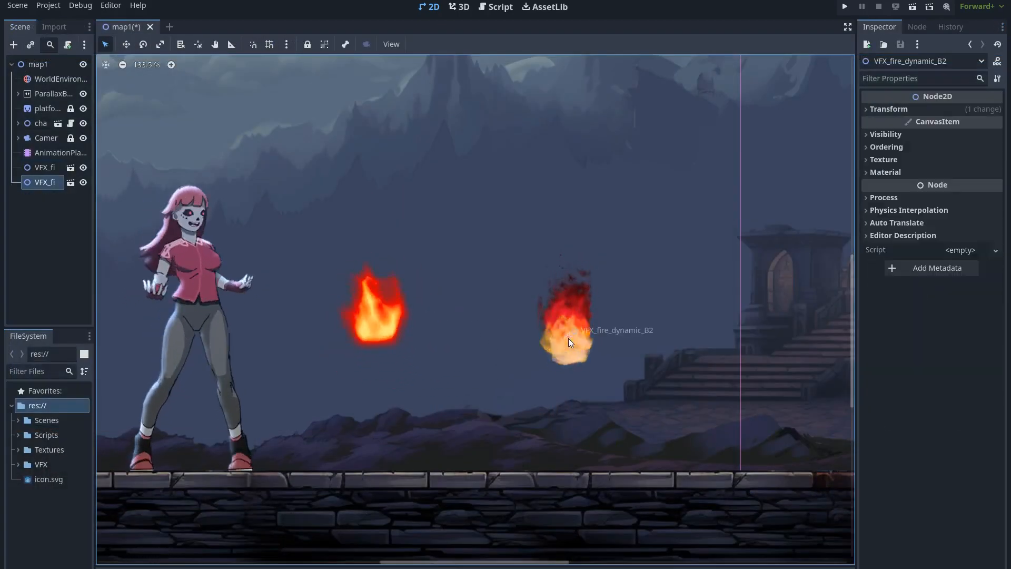
drag(568, 339, 558, 311)
click(397, 324)
key(e)
drag(399, 325, 392, 278)
key(q)
click(557, 316)
drag(522, 322, 896, 300)
shift+click(382, 318)
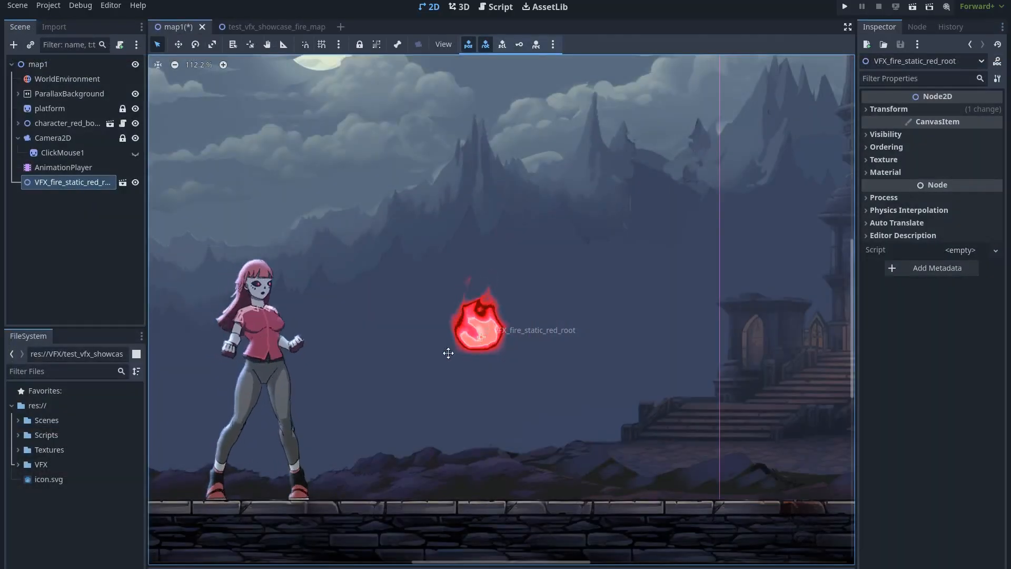
Move VFX_fire_static_red_root and VFX_fire_dynamic_B across the scene to compare the red flames' trails
drag(448, 352, 358, 372)
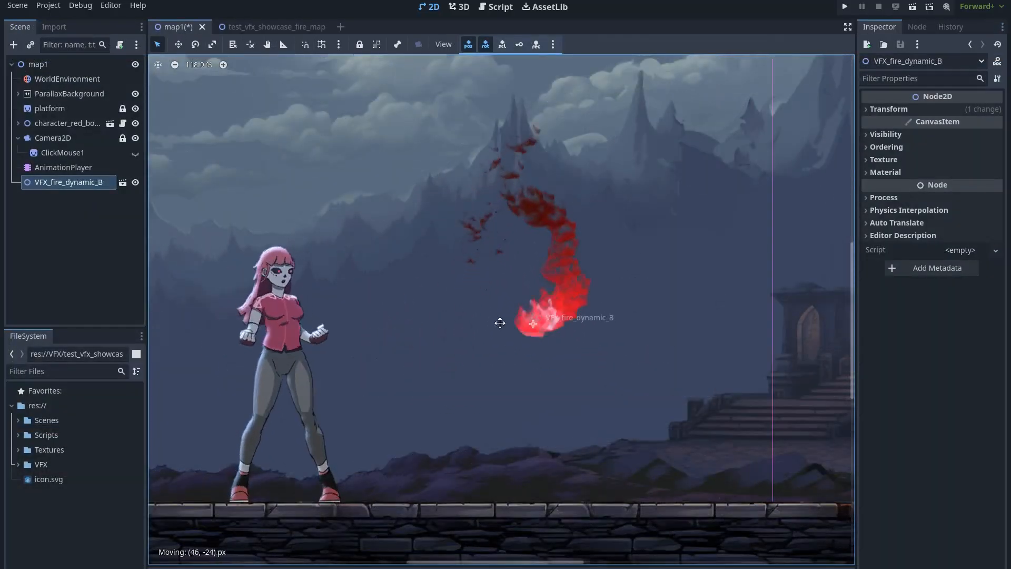
drag(500, 323, 416, 316)
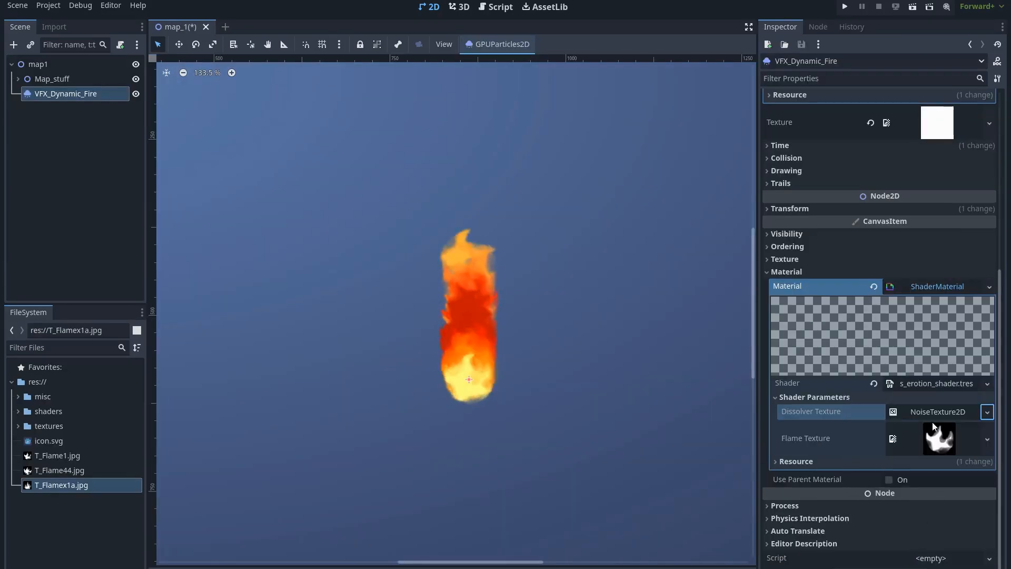
Move VFX_Dynamic_Fire to preview its flame trail and collapse the noise and Dissolver Texture settings of its shader material
drag(446, 369, 422, 377)
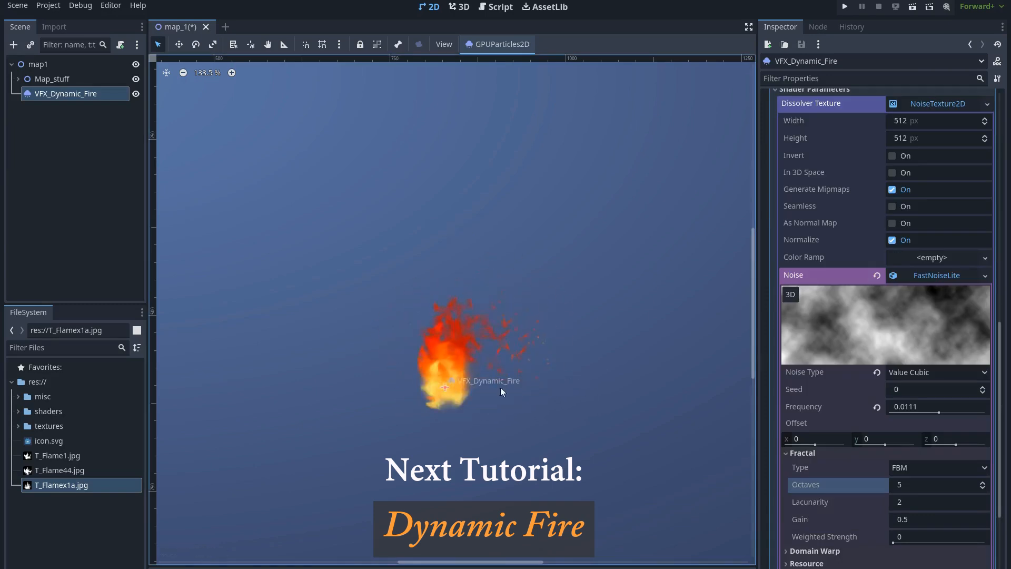
click(927, 275)
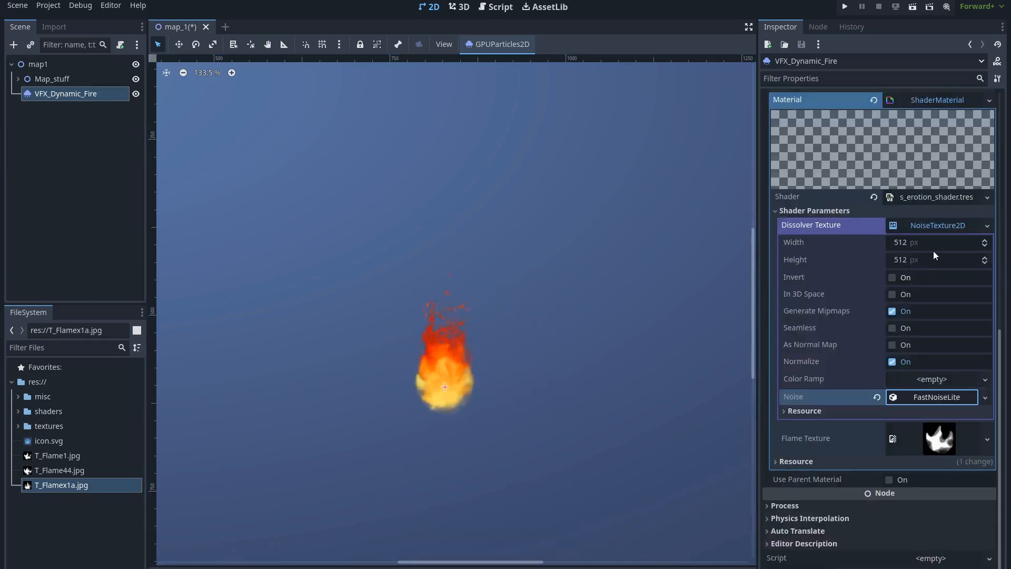
click(937, 229)
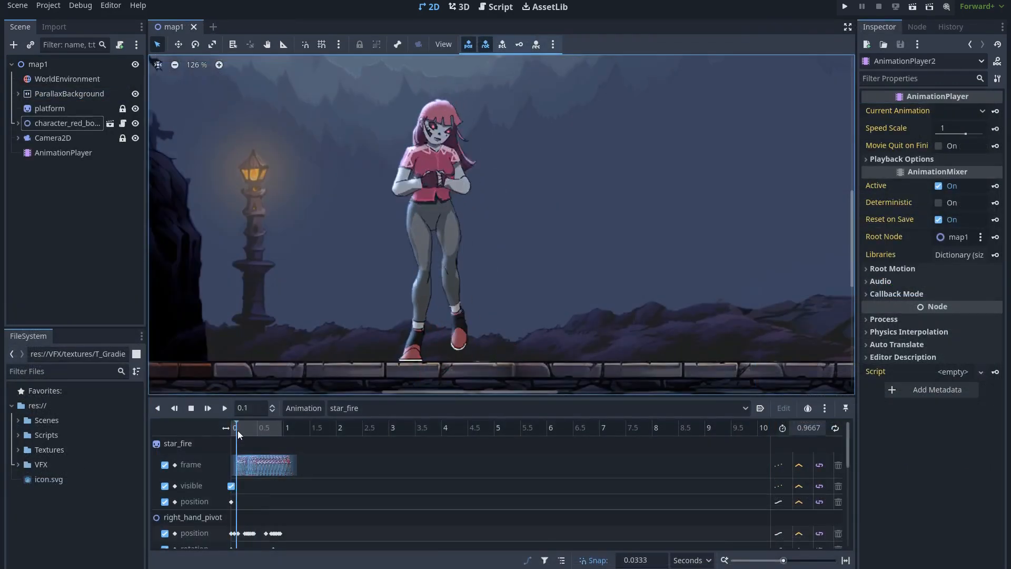
Play the star_fire animation from its start and move the VFX_smoke emitter across the scene to preview it
mouse_move(238, 431)
mouse_down()
mouse_move(267, 431)
mouse_move(223, 431)
mouse_up()
click(225, 410)
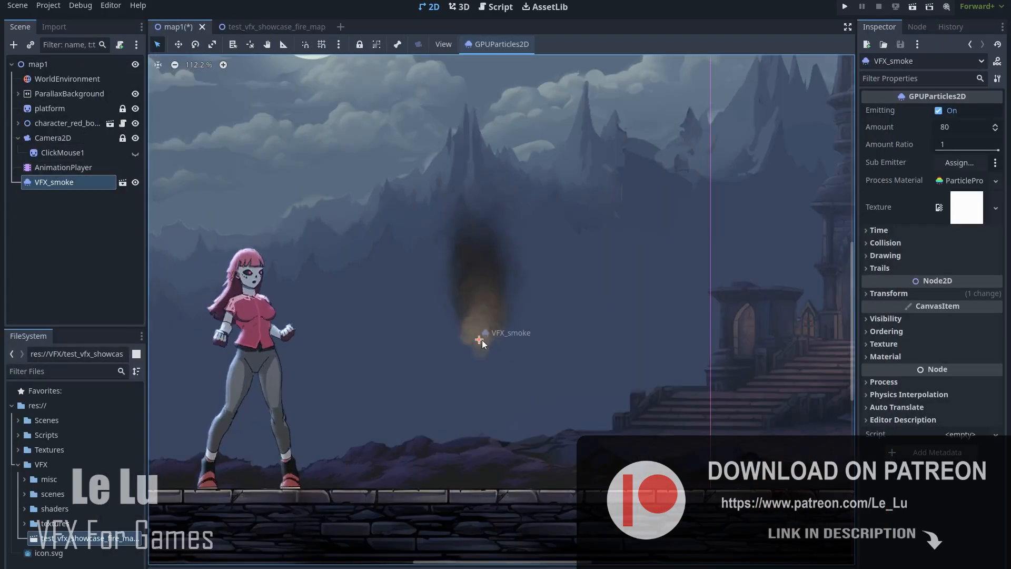
drag(483, 343, 591, 351)
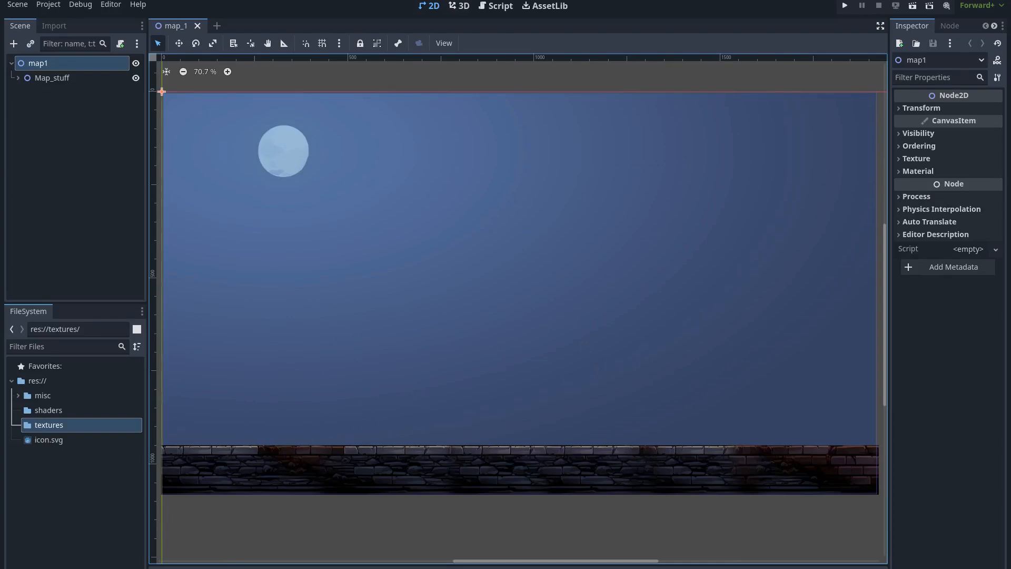
Import all the texture images from the misc folder in File Explorer into the project's textures folder
drag(528, 567, 497, 113)
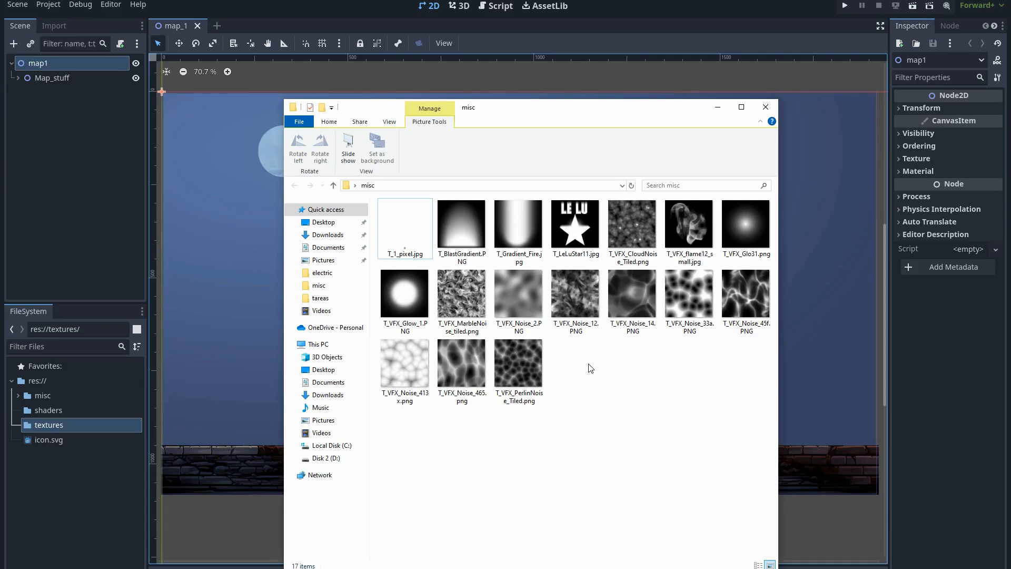
drag(613, 348, 406, 226)
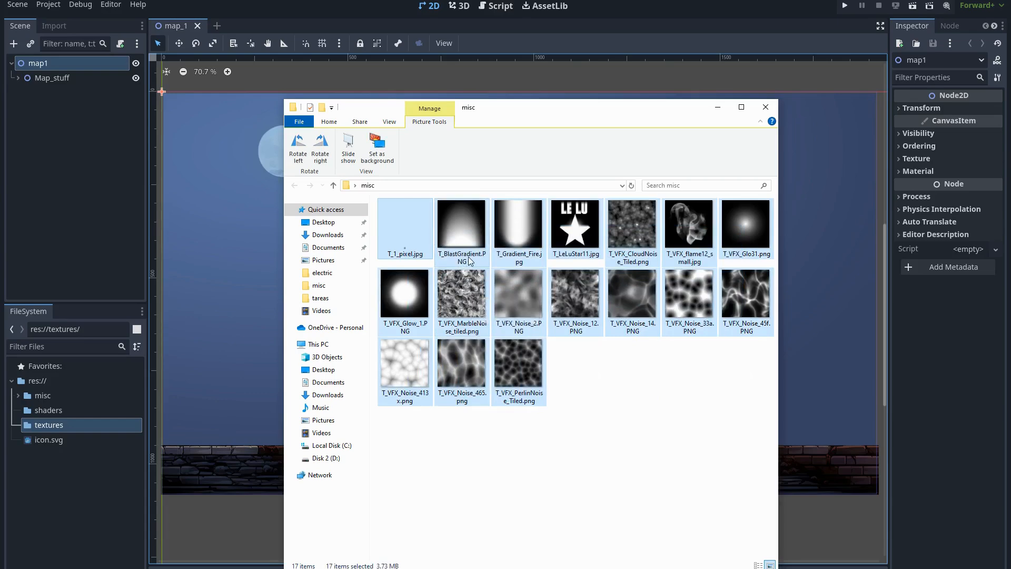
drag(403, 227, 221, 390)
click(104, 426)
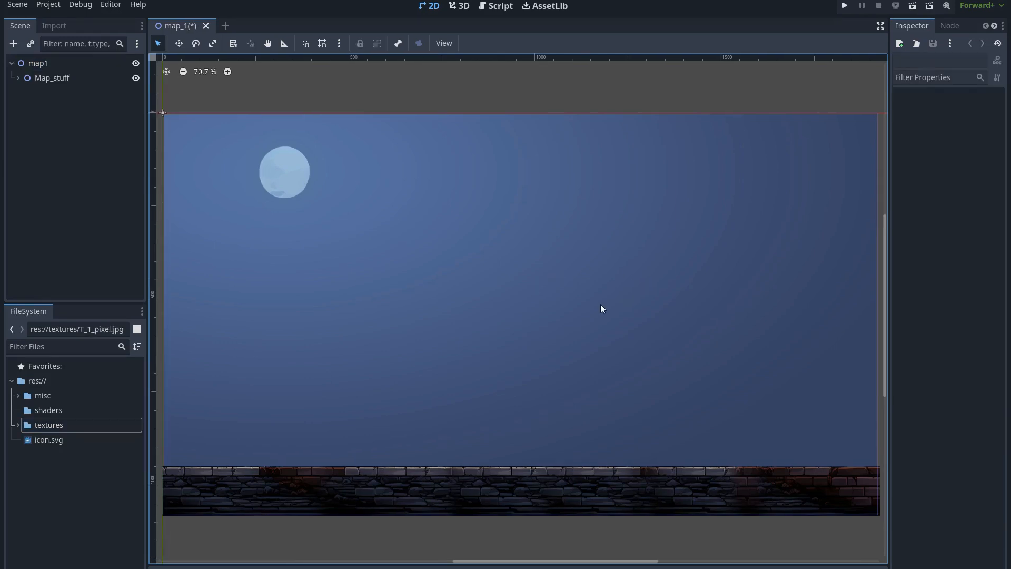
Add a Sprite2D node under the map1 root and rename it StaticFire
click(84, 64)
key(ctrl+a)
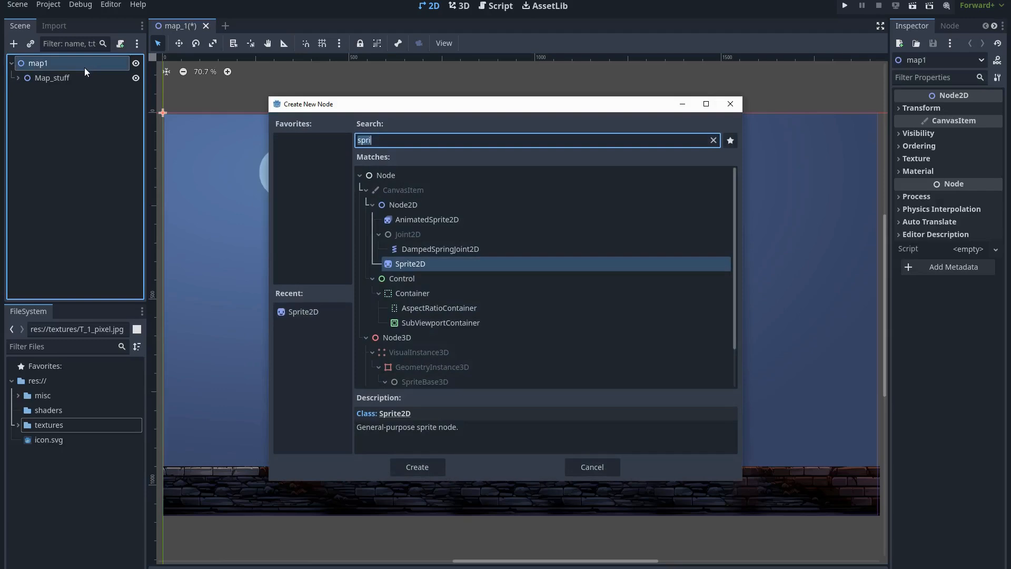
text(spri)
double_click(406, 264)
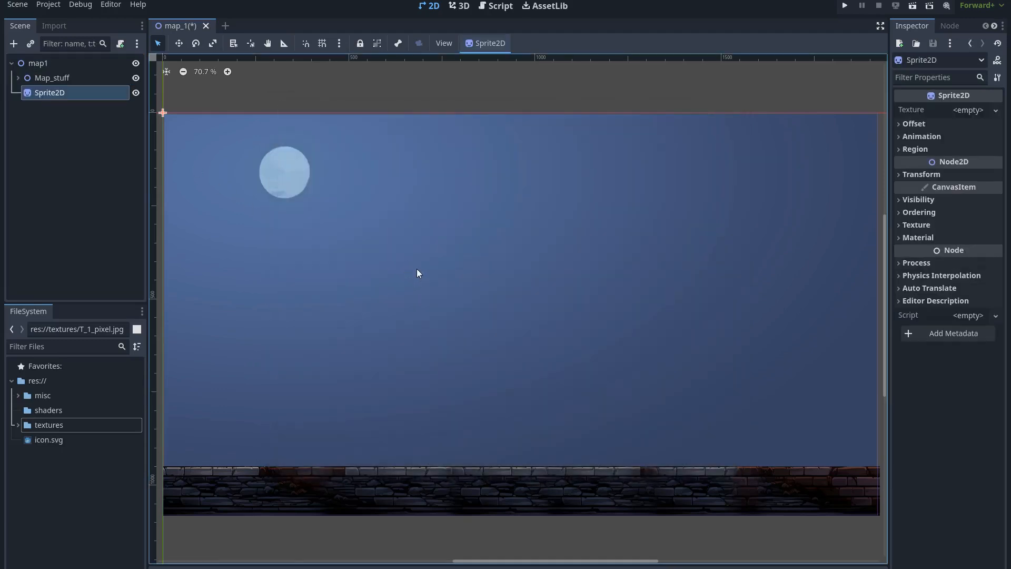
double_click(70, 97)
text(StaticFire)
key(Return)
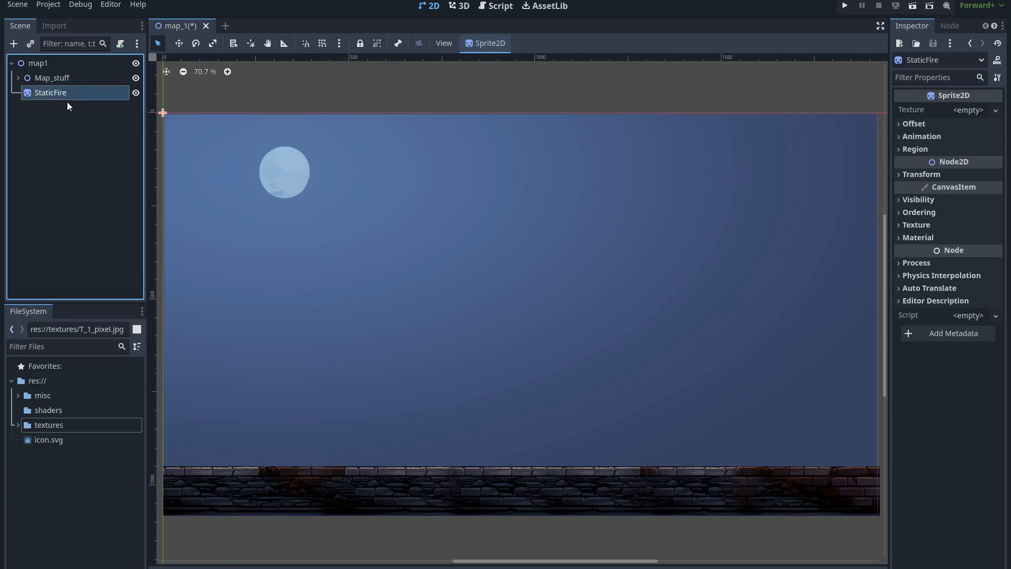
Assign T_1_pixel.jpg from the textures folder as the StaticFire sprite's texture
click(18, 426)
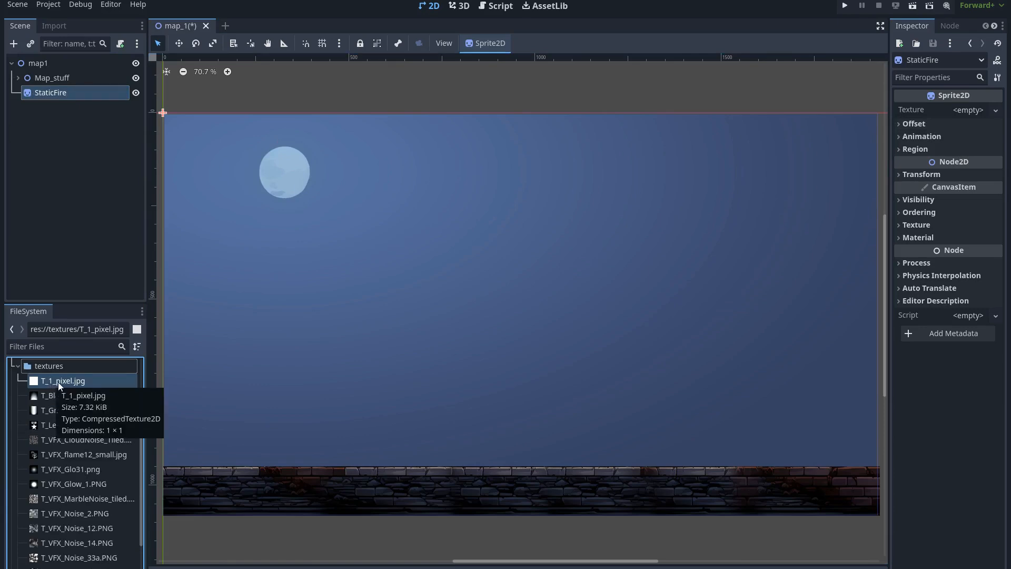
drag(53, 383, 974, 113)
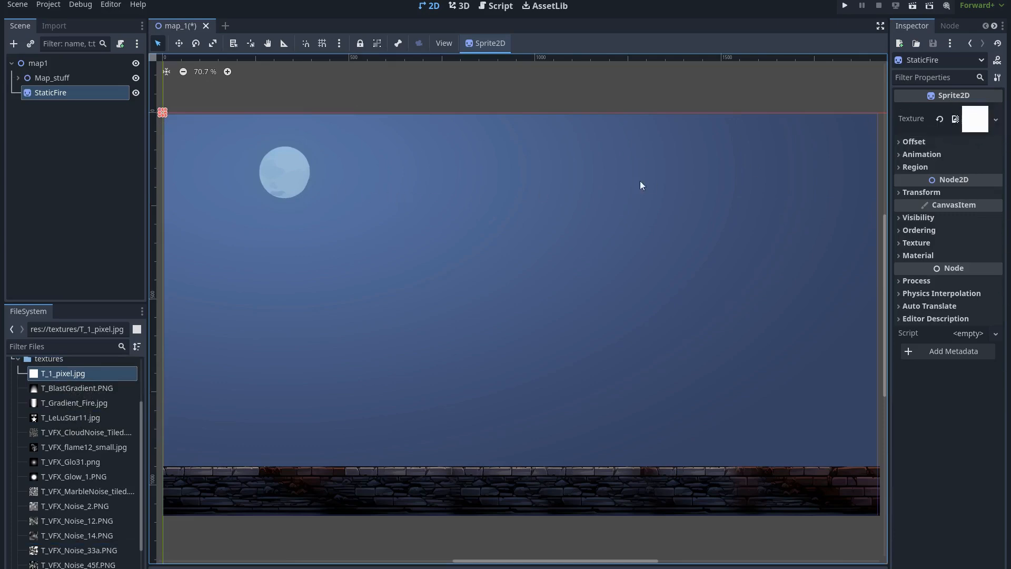
Enlarge the StaticFire sprite into a white square and place it above the stone platform, near the scene's middle
middle_drag(307, 188, 405, 223)
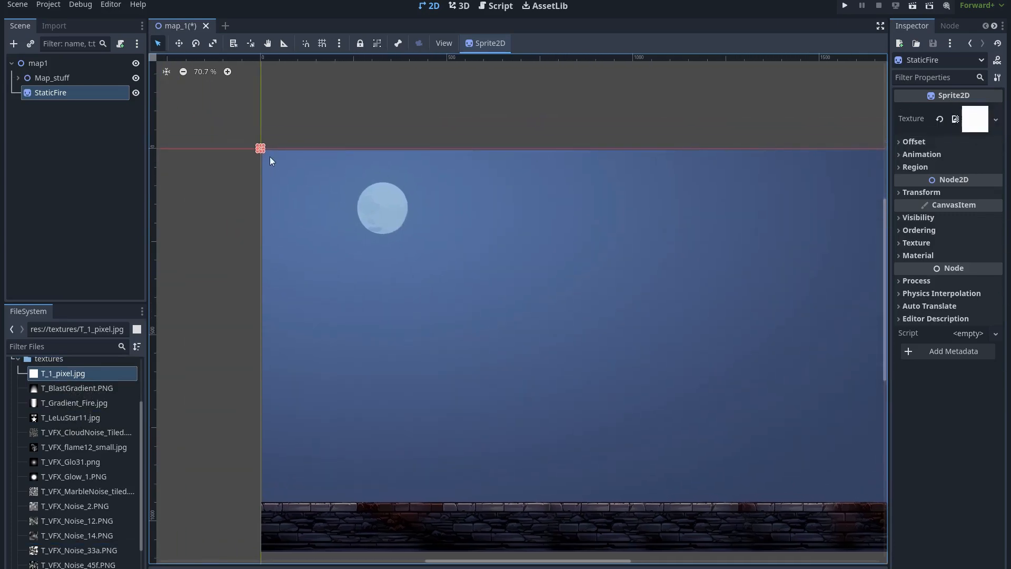
scroll(259, 149, up, 5)
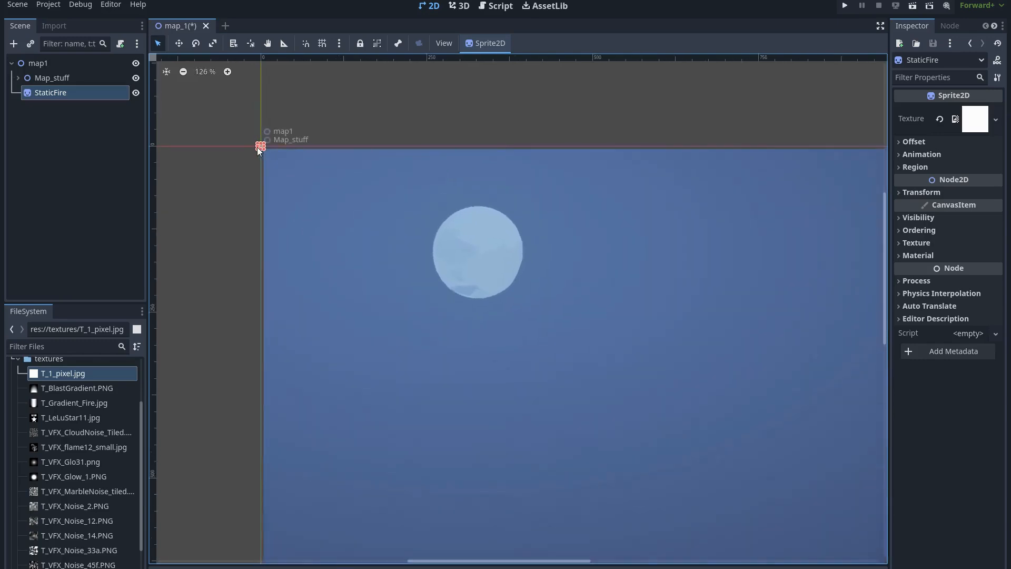
scroll(259, 150, up, 1)
drag(264, 149, 332, 174)
scroll(347, 194, down, 3)
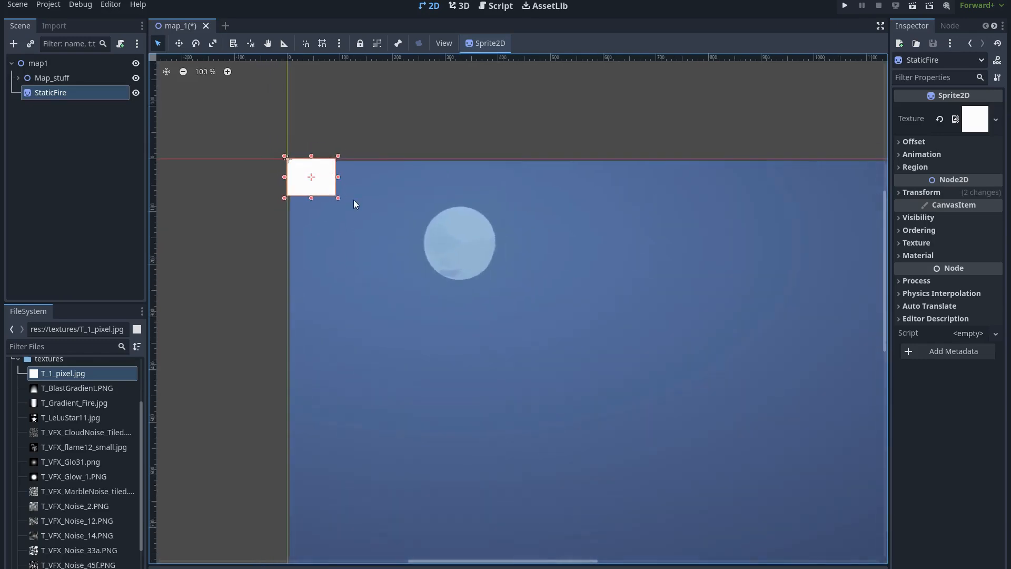
scroll(241, 155, down, 1)
drag(213, 140, 221, 146)
drag(510, 389, 541, 405)
middle_drag(551, 376, 546, 375)
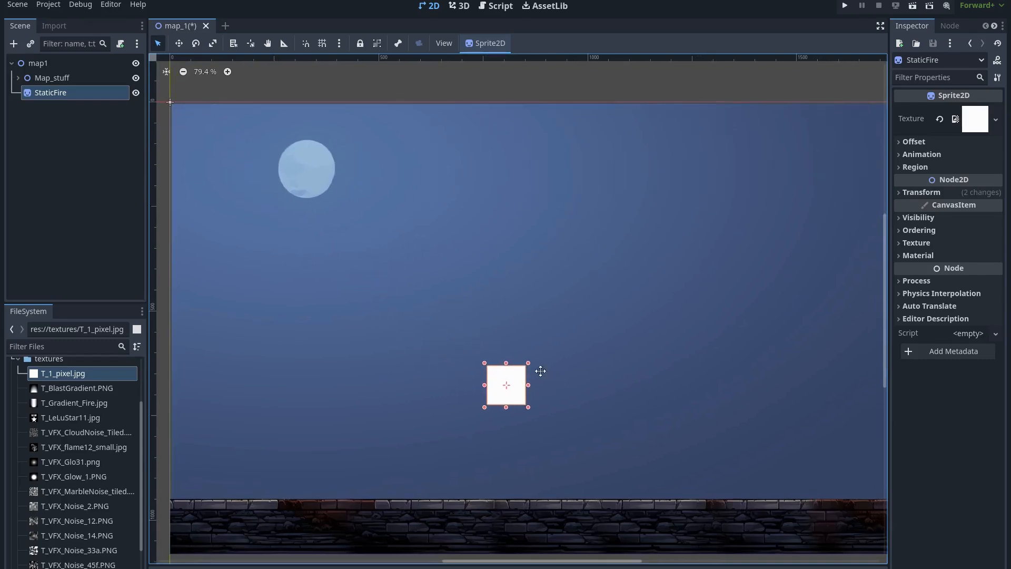
middle_drag(547, 375, 506, 347)
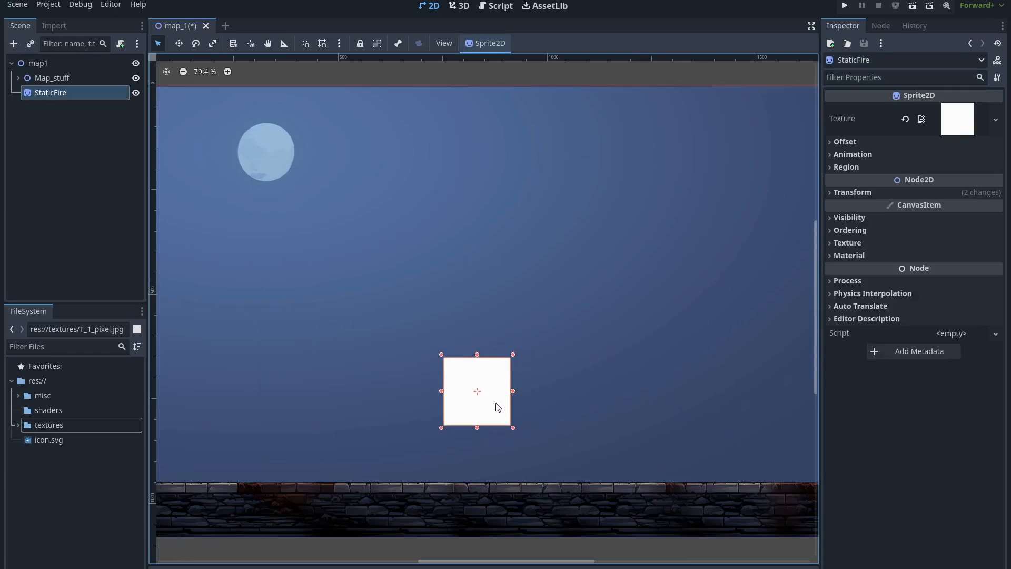
Give the StaticFire sprite a new ShaderMaterial
click(860, 259)
click(956, 274)
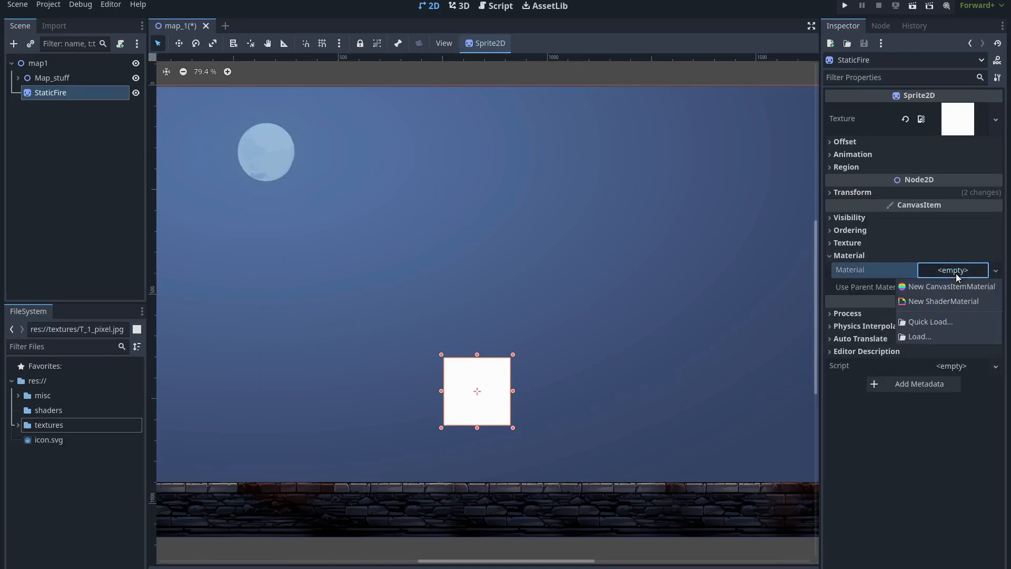
click(948, 304)
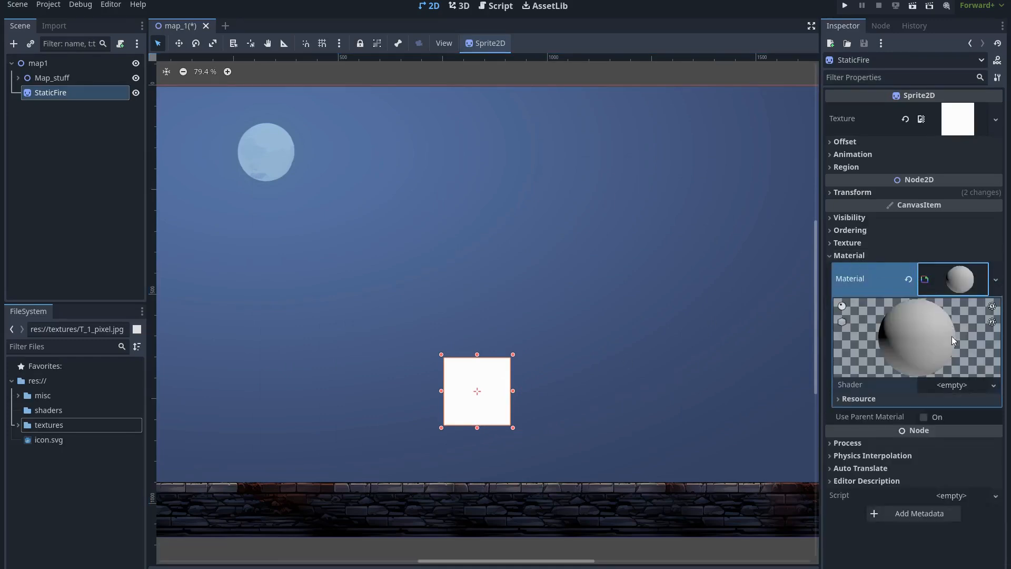
Create a VisualShader in Canvas Item mode for the material, saved as s_fire_shader.tres in the shaders folder
click(956, 384)
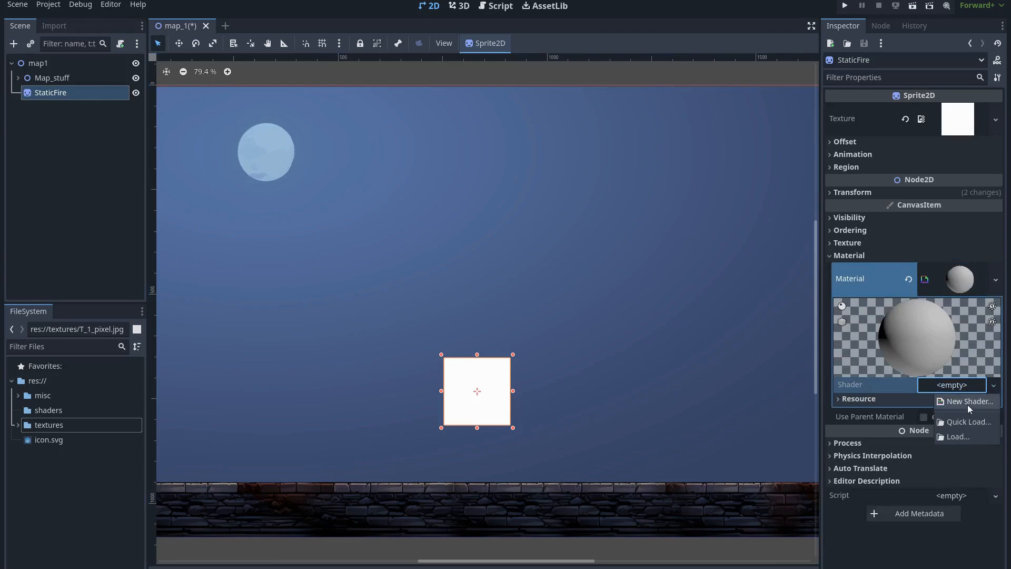
click(969, 402)
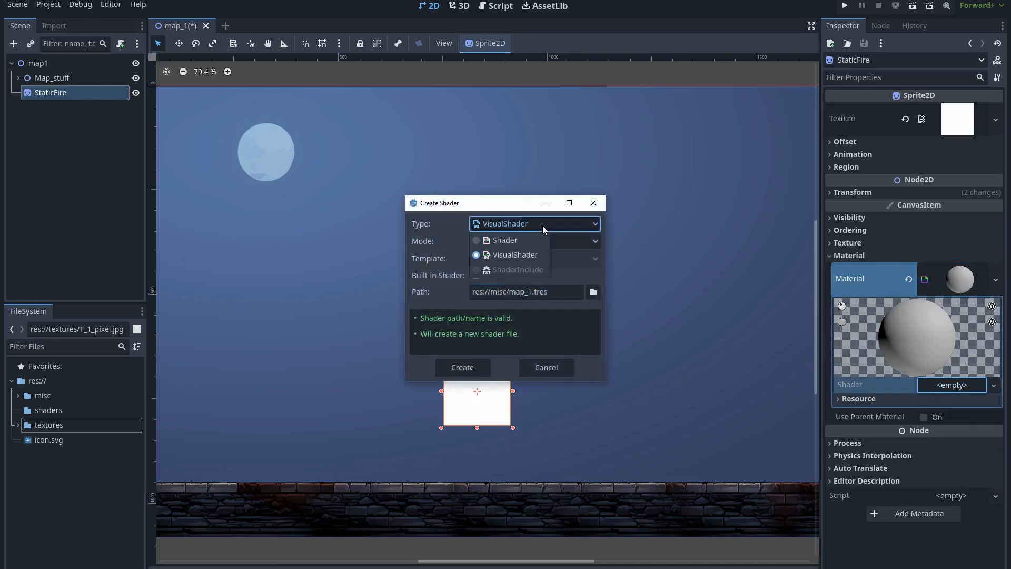
click(515, 254)
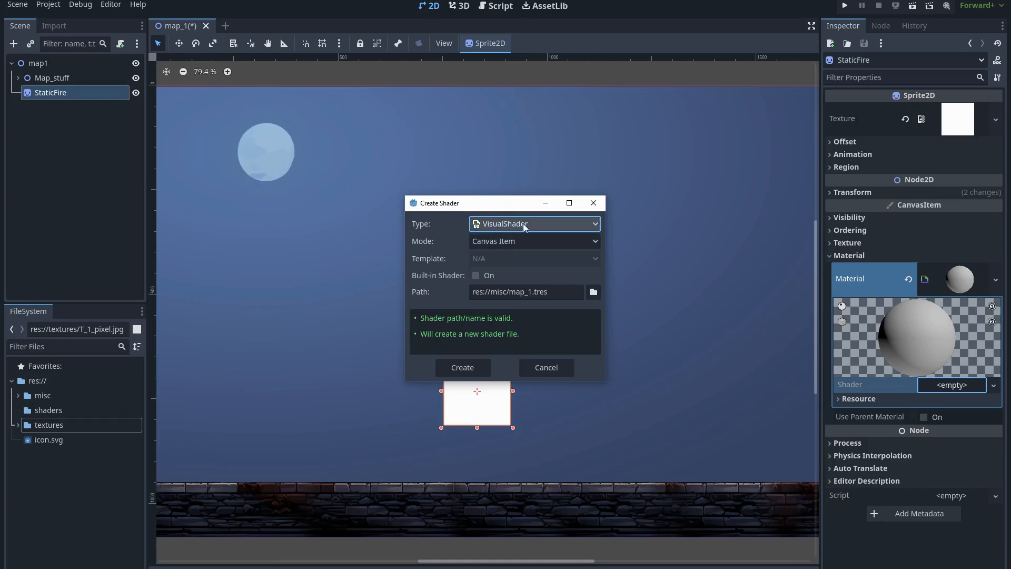
click(544, 292)
drag(544, 291, 521, 292)
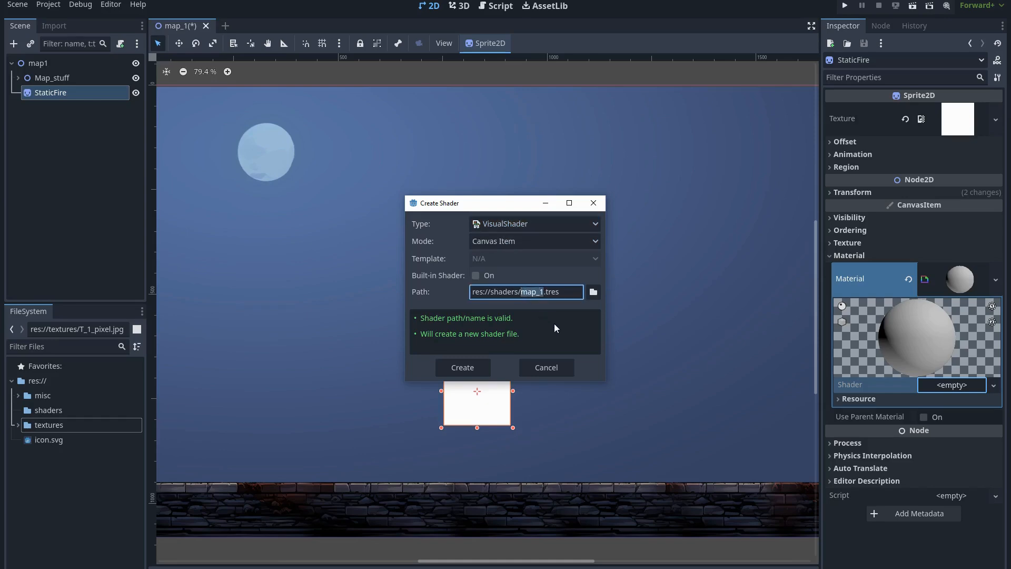
text(s_fire_shader)
click(473, 369)
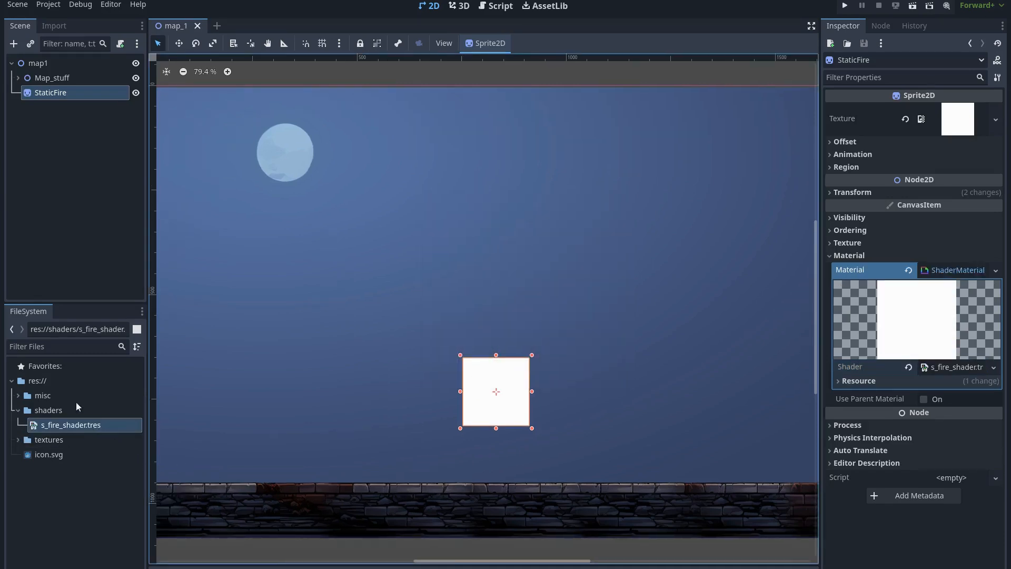
Open s_fire_shader.tres for graph editing, hide the minimap and shift the Output node to the right
double_click(93, 427)
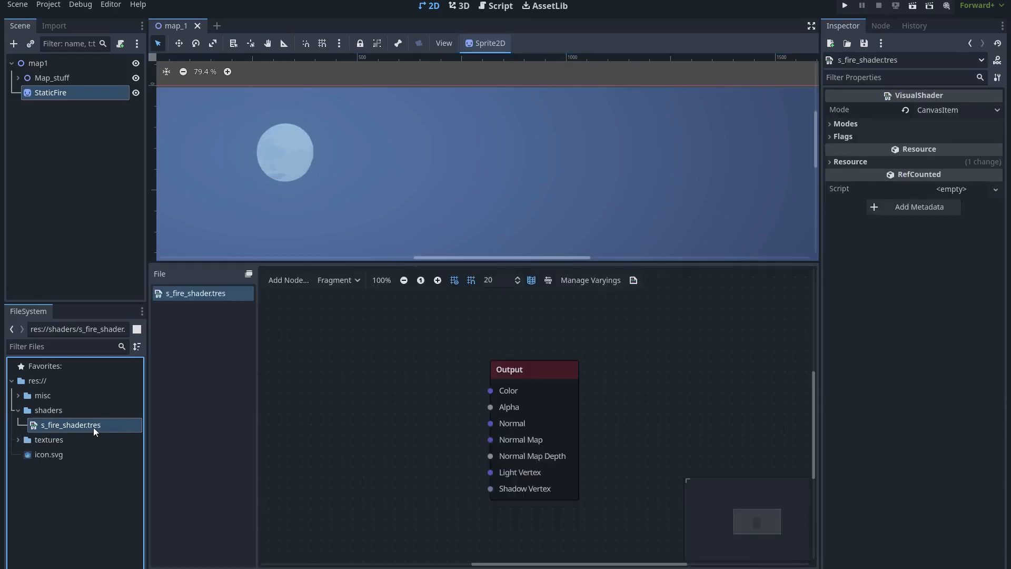
click(532, 280)
scroll(482, 349, left, 3)
drag(565, 363, 598, 361)
click(519, 389)
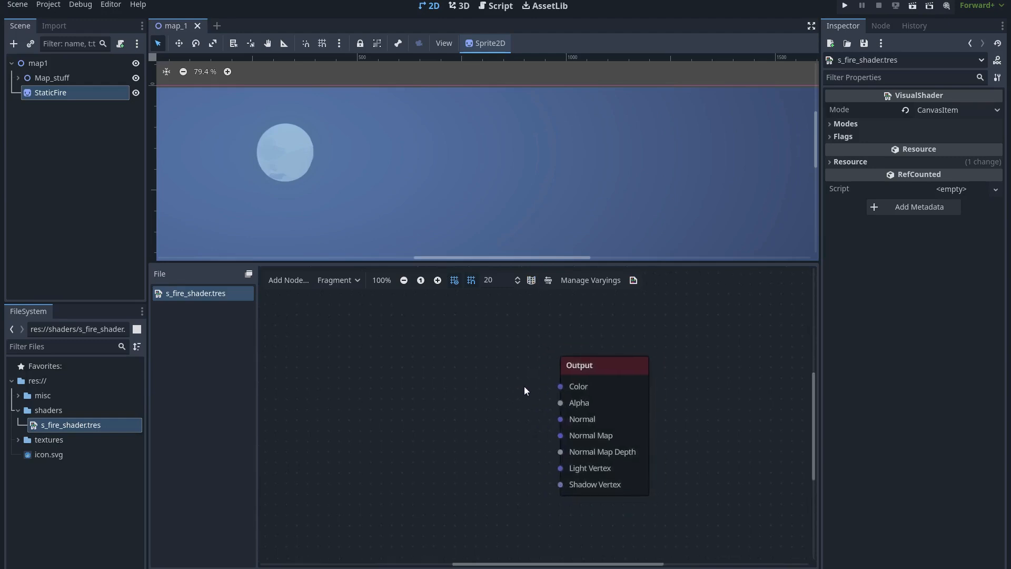
click(854, 138)
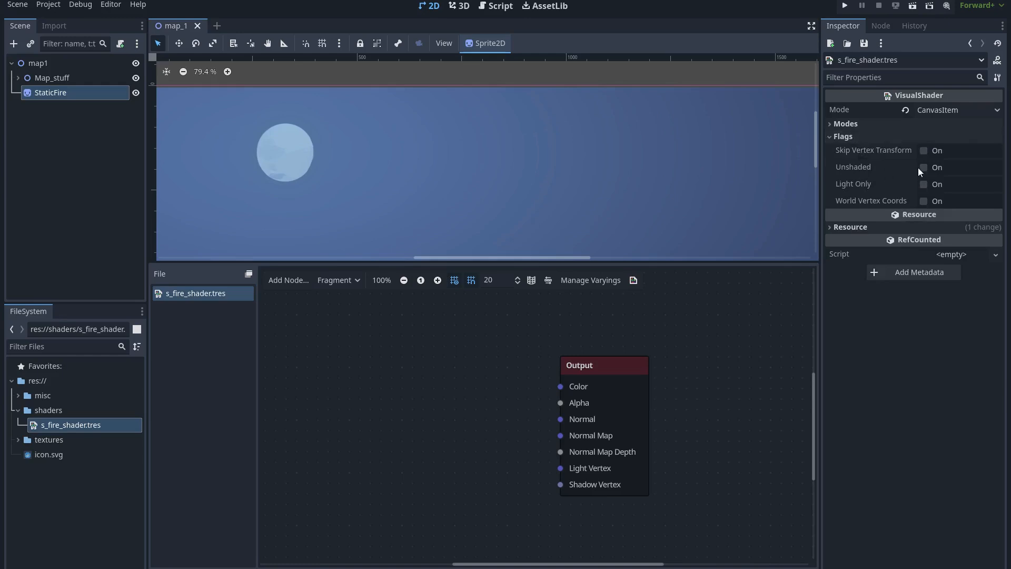
click(864, 136)
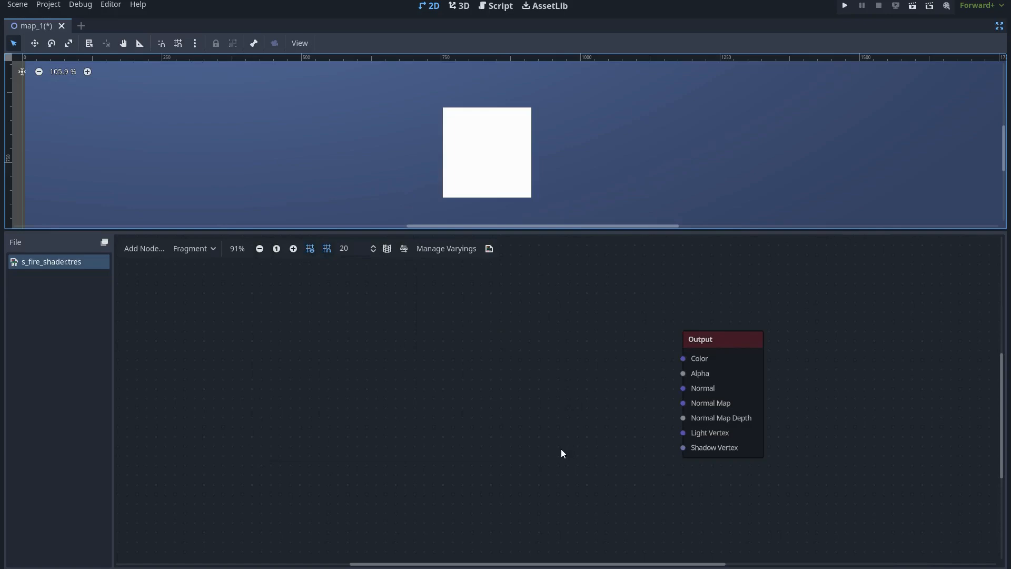
Add a Texture2DParameter node named Texture_1 to the shader graph and set its type to Color
right_click(406, 340)
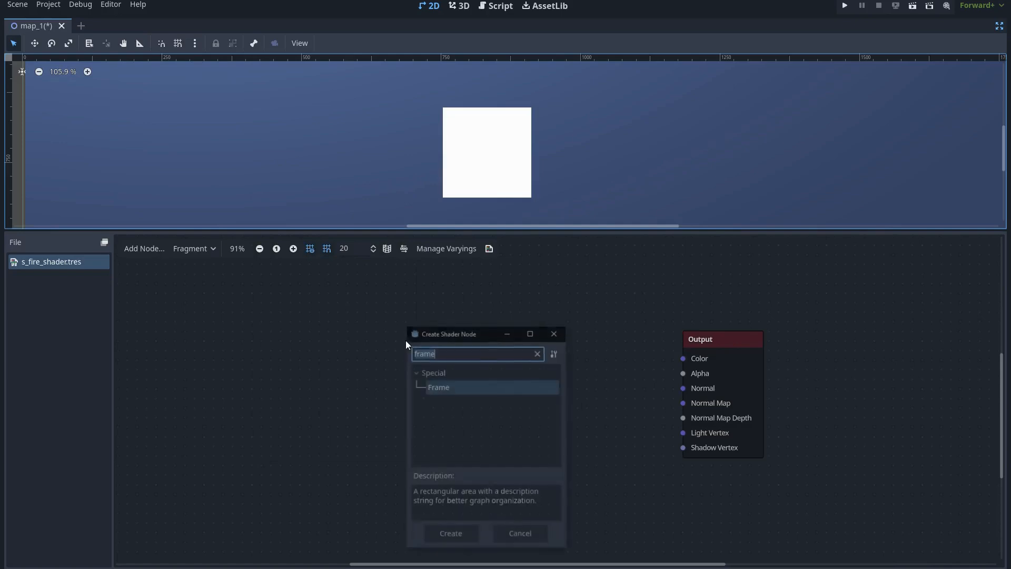
text(texture)
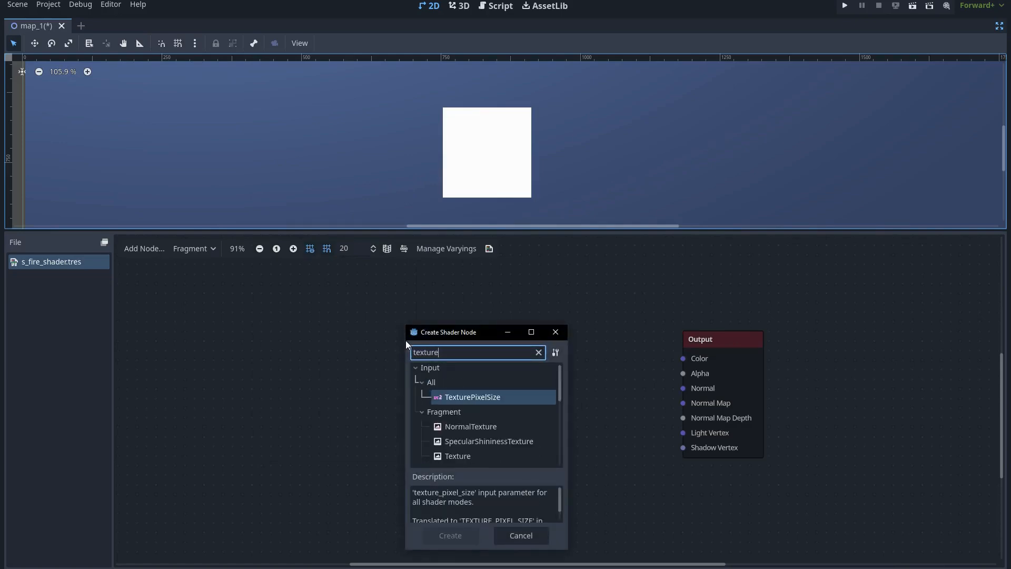
text(2d)
click(482, 439)
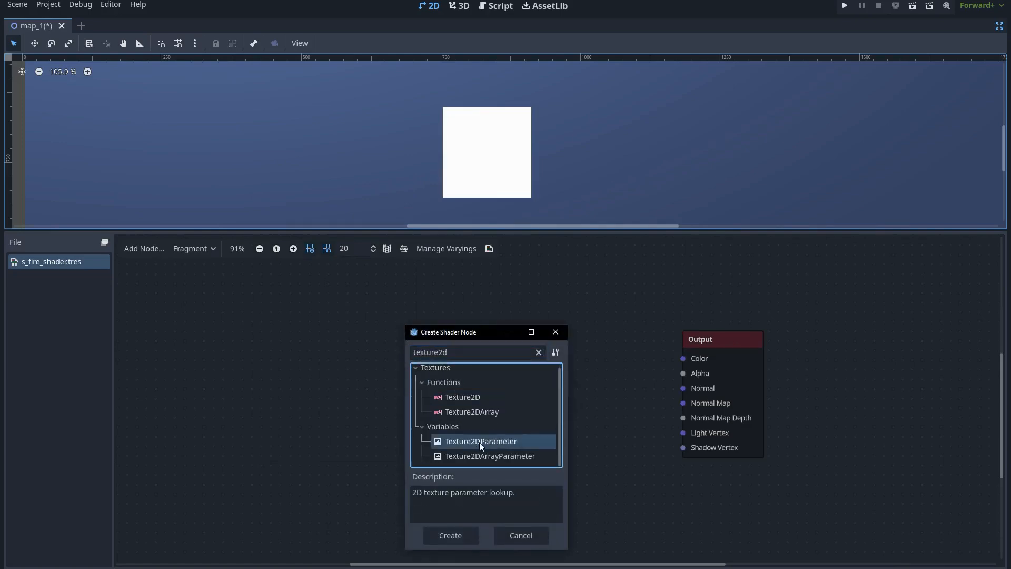
double_click(485, 441)
double_click(496, 370)
text(Texture_1)
key(Return)
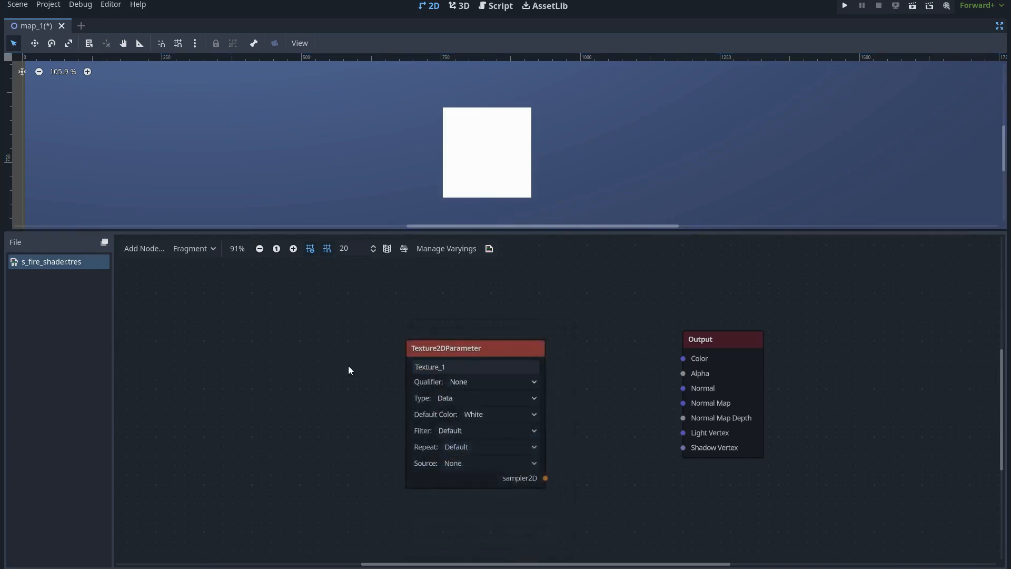
click(478, 398)
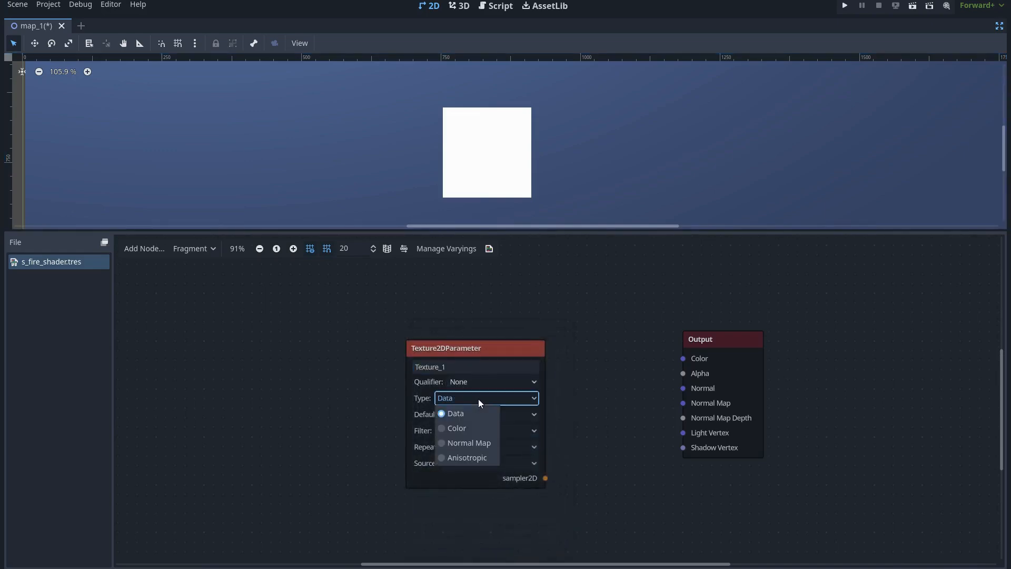
click(461, 430)
drag(481, 353, 426, 396)
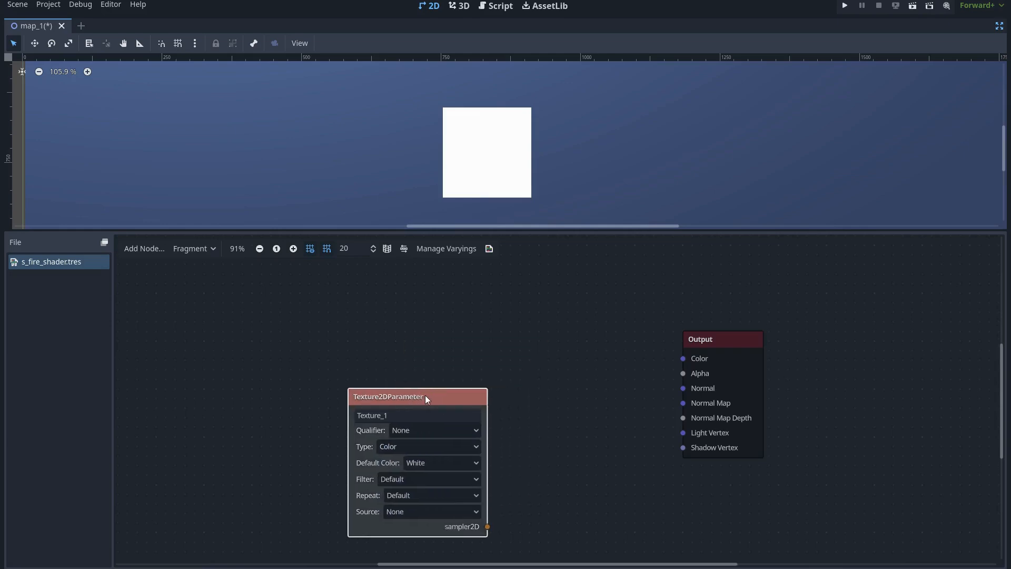
Add a Texture2D node fed by Texture_1's sampler2D output and stack it directly above the parameter node
drag(490, 527, 517, 330)
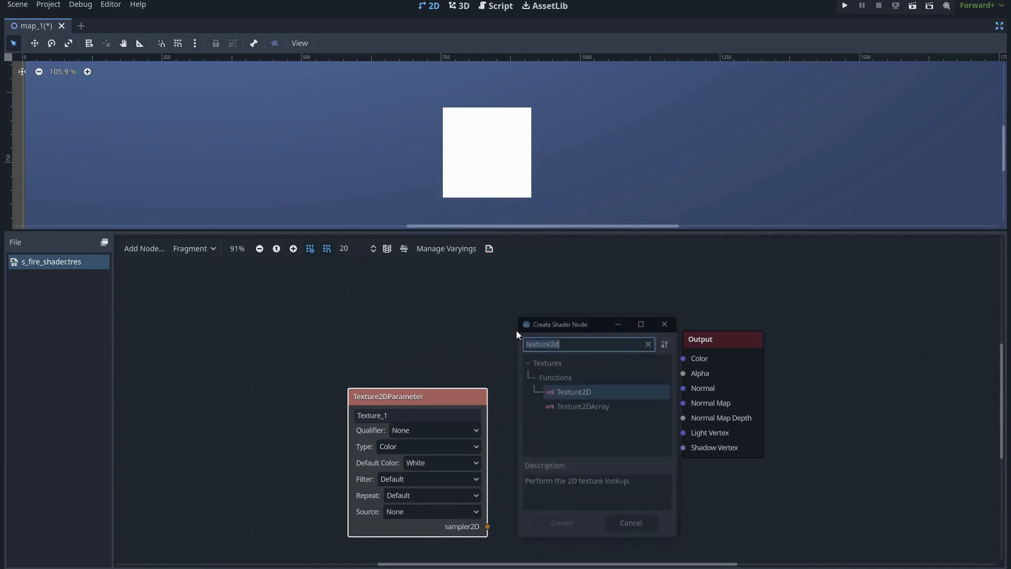
double_click(570, 391)
click(551, 390)
click(552, 420)
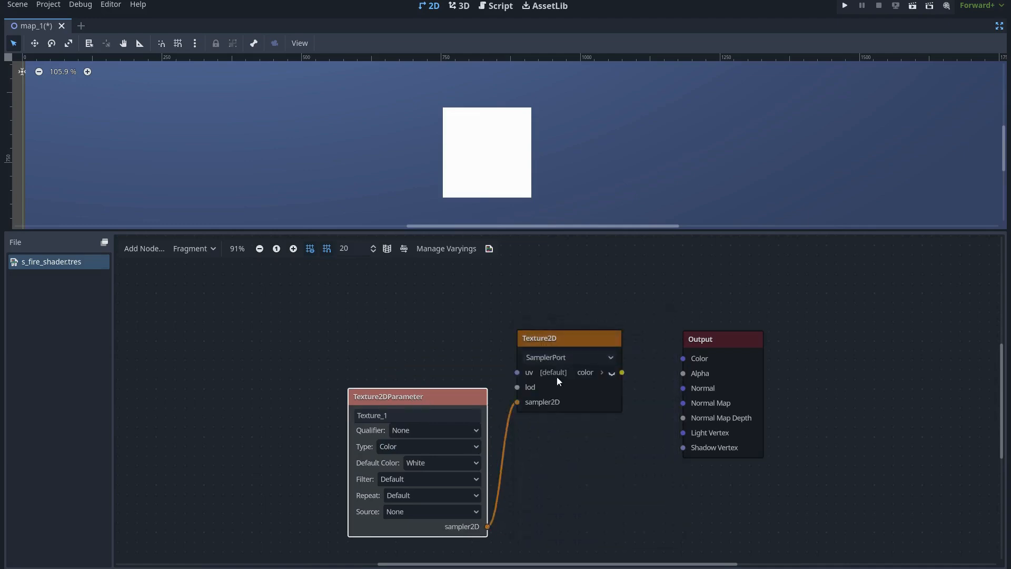
drag(567, 336, 414, 305)
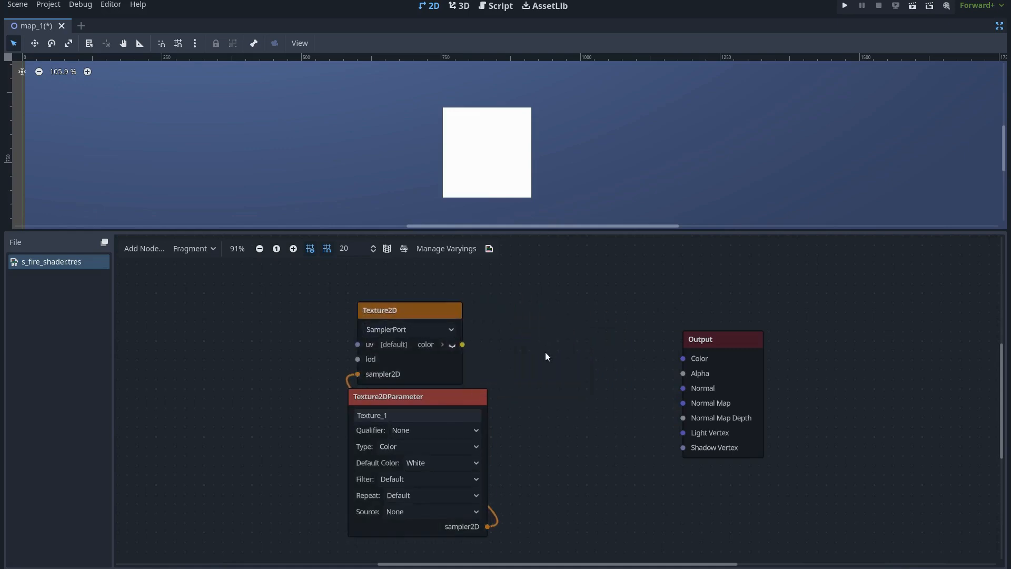
scroll(508, 410, down, 1)
drag(507, 410, 458, 330)
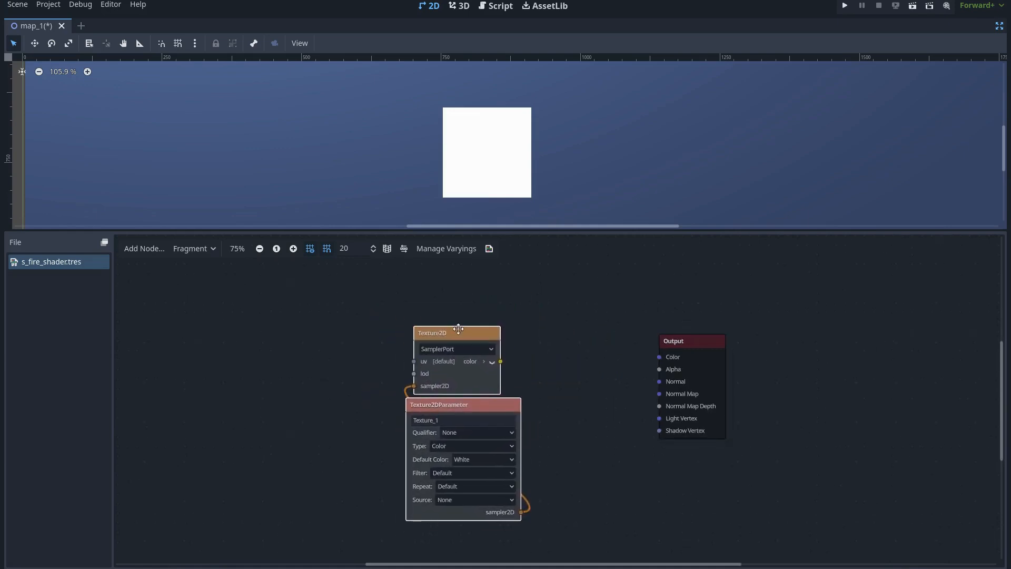
click(530, 363)
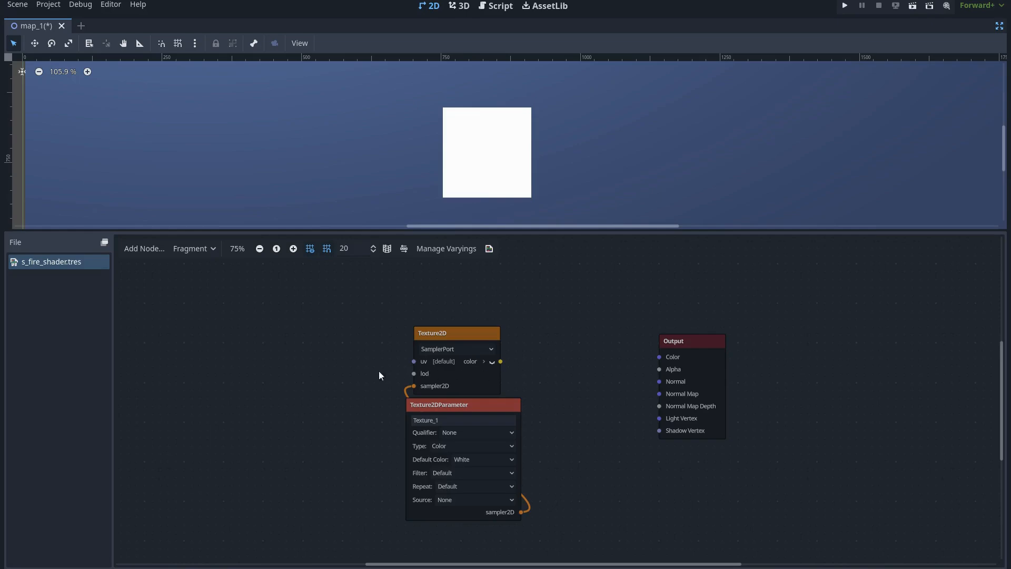
Add a Frame node to the shader graph, in the free space left of the texture nodes
right_click(308, 362)
text(frame)
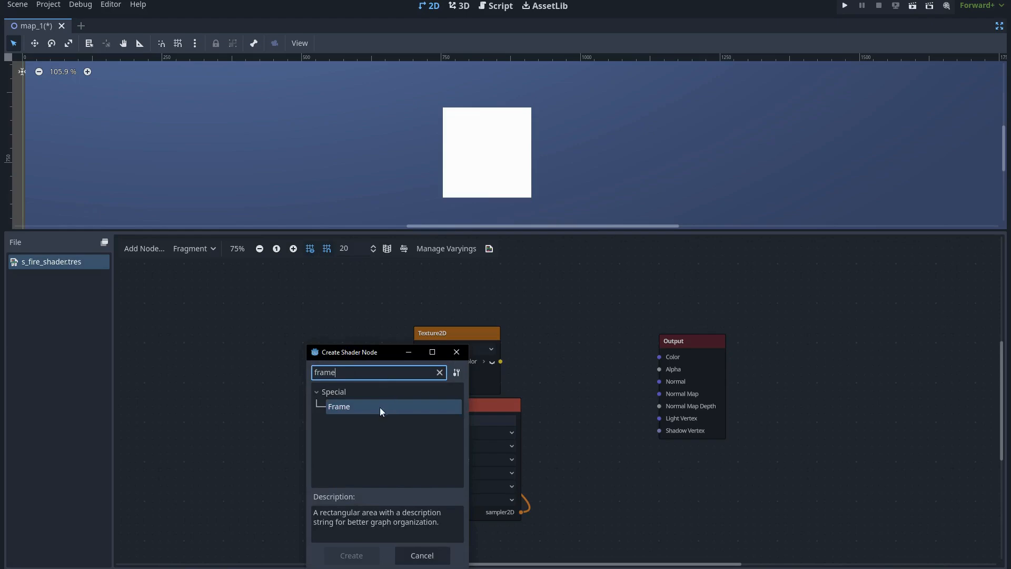
double_click(380, 407)
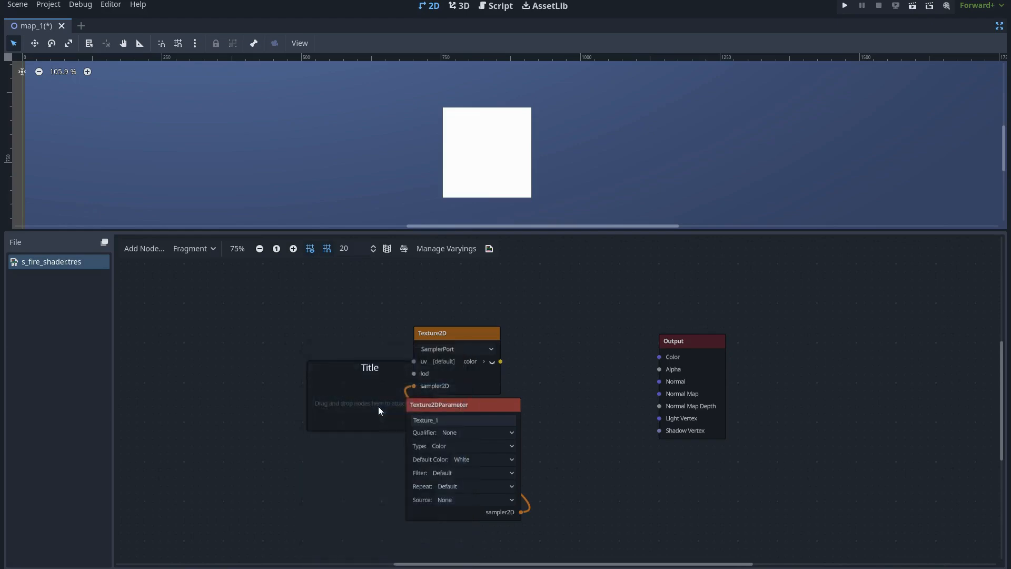
drag(376, 368, 320, 350)
Enable a tint color on the frame and set it to a translucent purple, 7569c6bf
right_click(338, 362)
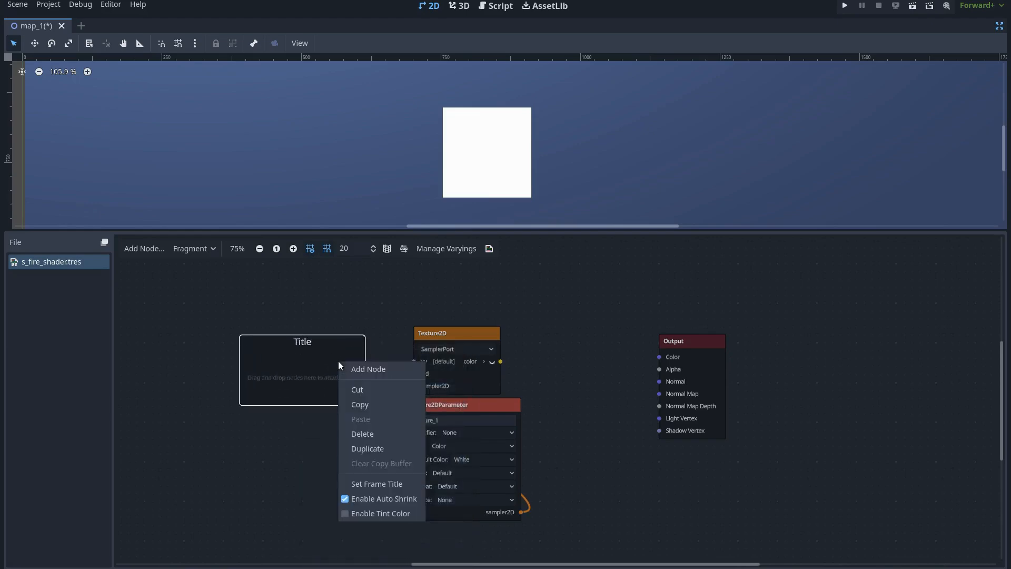
click(385, 514)
click(386, 527)
drag(535, 393, 536, 366)
mouse_move(463, 295)
mouse_down()
mouse_move(475, 286)
mouse_move(454, 305)
mouse_up()
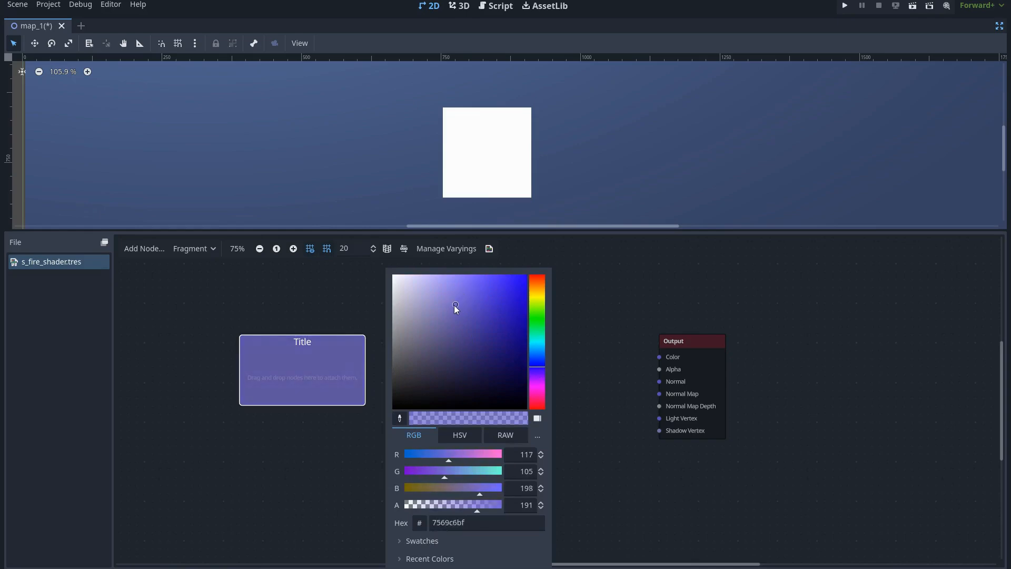
click(369, 353)
Title the purple frame Texture 1
right_click(327, 342)
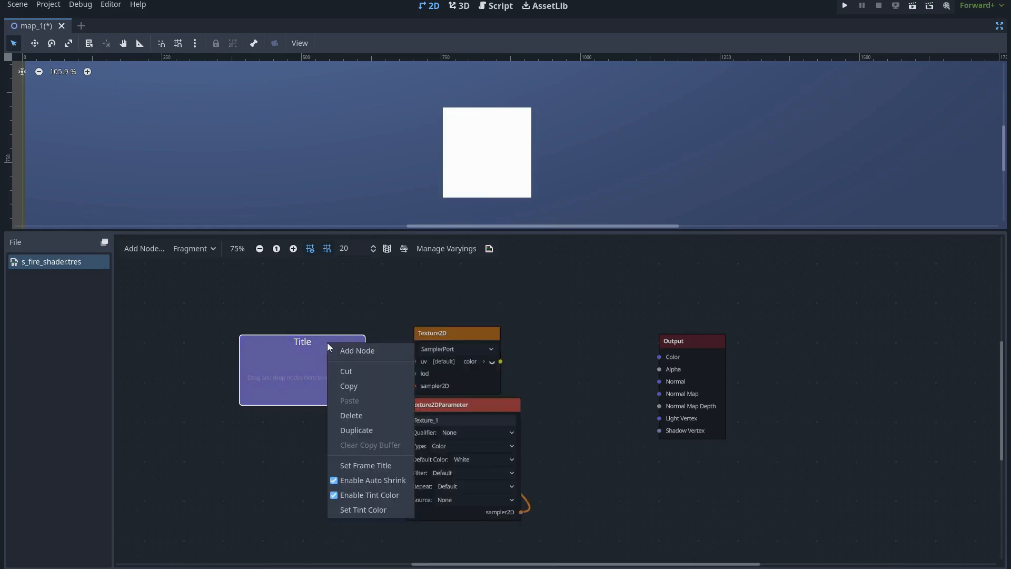
click(384, 467)
text(Texture 1)
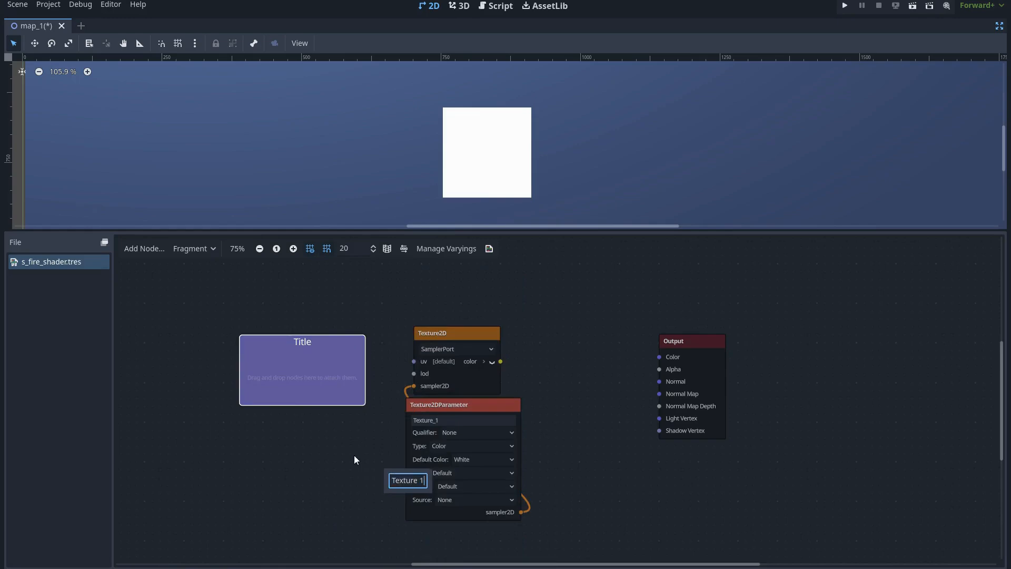
key(Return)
Attach the Texture2D and Texture2DParameter nodes to the Texture 1 frame
drag(390, 330, 461, 431)
drag(466, 337, 316, 365)
scroll(419, 363, down, 1)
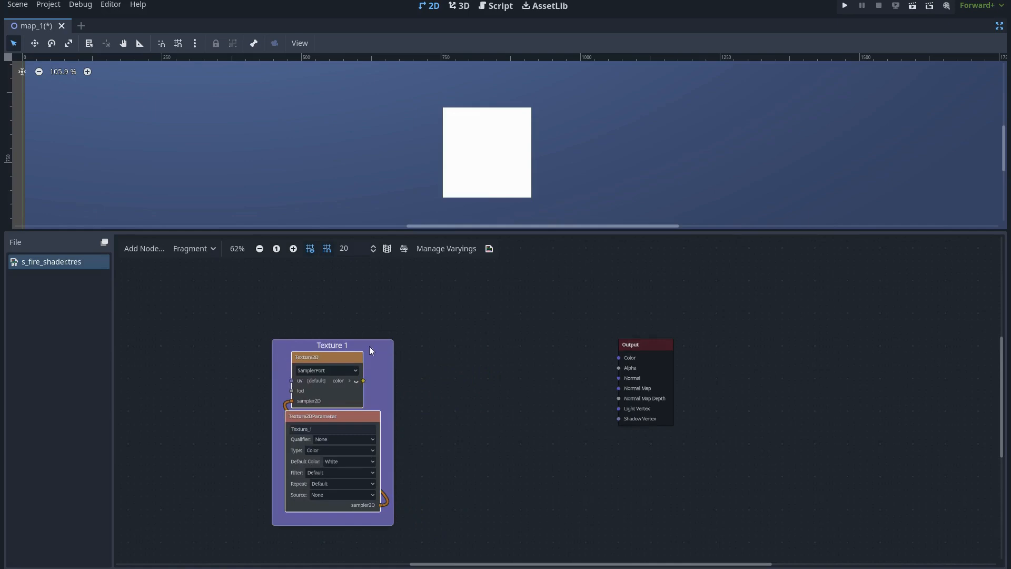
Paste copies of the Texture 1 frame and its nodes to build the Texture 2 to Texture 5 frames
scroll(458, 371, up, 1)
drag(397, 322, 373, 340)
scroll(405, 354, down, 3)
key(ctrl+v)
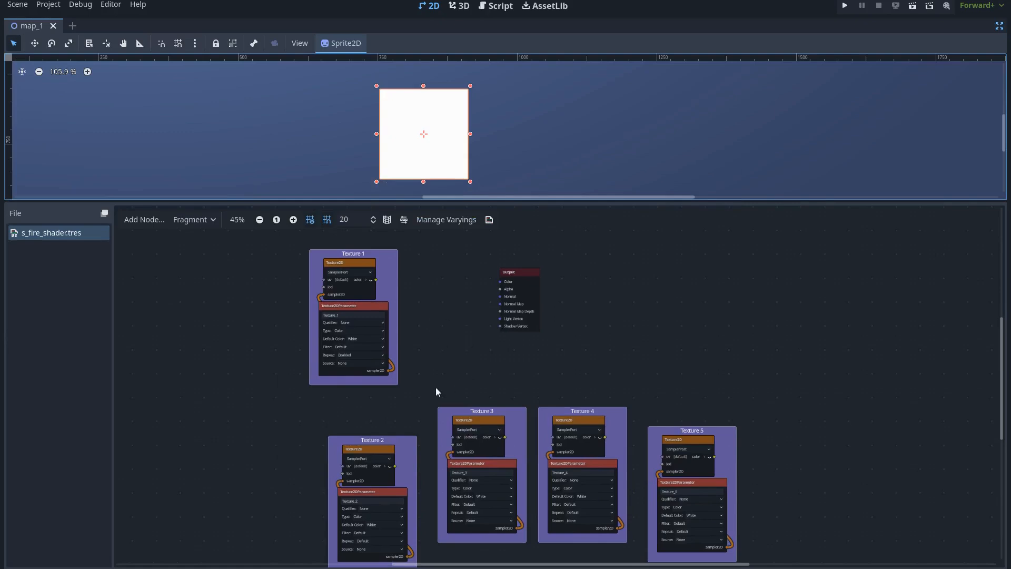
Move the Texture 2 to Texture 5 frames well below the Texture 1 frame, clearing space around the Output node
mouse_move(378, 254)
mouse_down()
mouse_move(401, 259)
mouse_move(391, 258)
mouse_up()
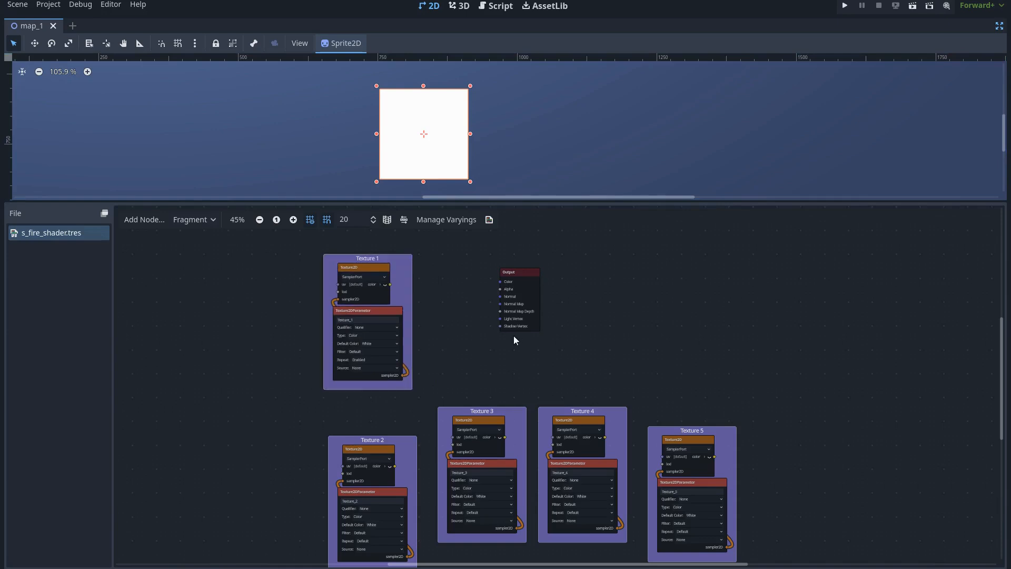
drag(295, 400, 838, 568)
scroll(749, 477, down, 3)
middle_drag(664, 438, 640, 416)
drag(591, 412, 596, 513)
click(601, 491)
middle_drag(588, 457, 583, 433)
Try feeding Texture 1's color output into the Output node's Color input, and remove that connection
scroll(548, 411, up, 5)
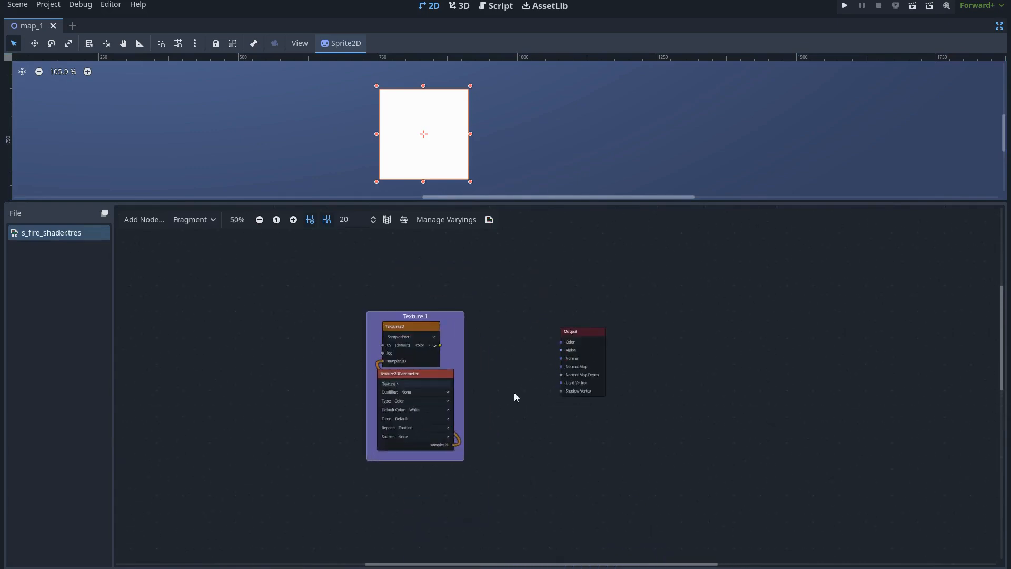
drag(457, 335, 651, 330)
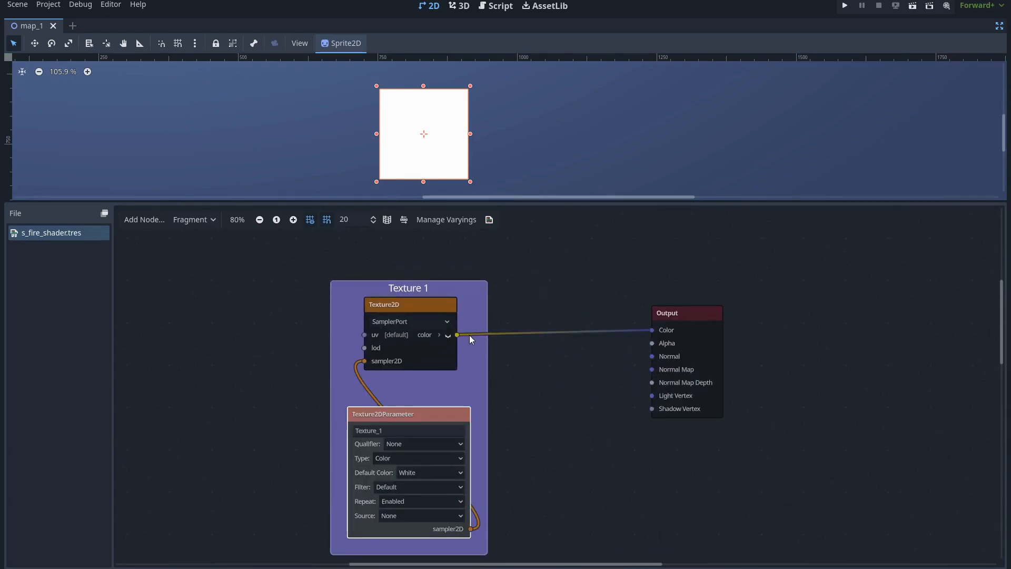
drag(653, 330, 471, 347)
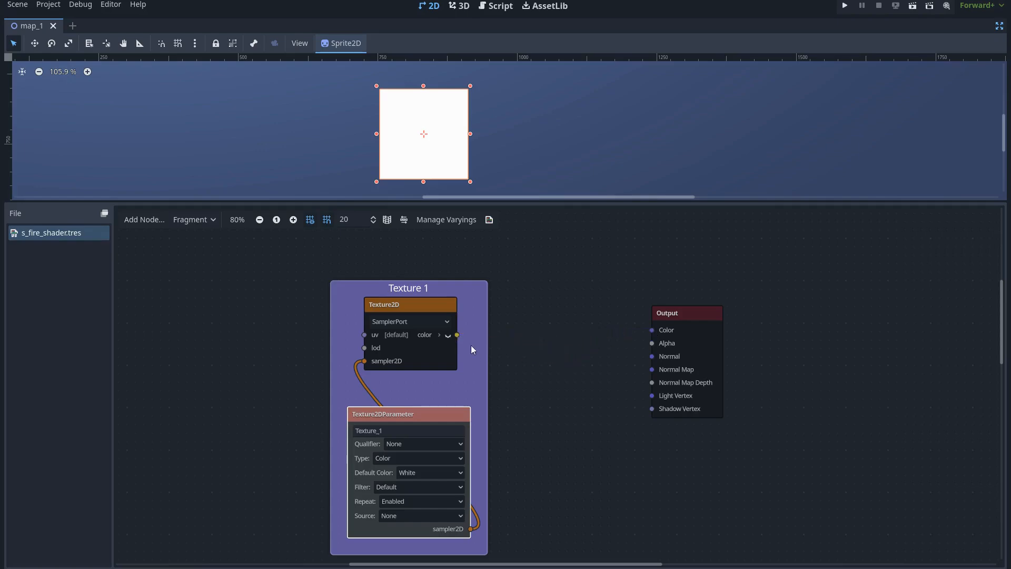
Expand the color output of Texture 1's Texture2D node into separate red, green, blue and alpha channels
click(439, 335)
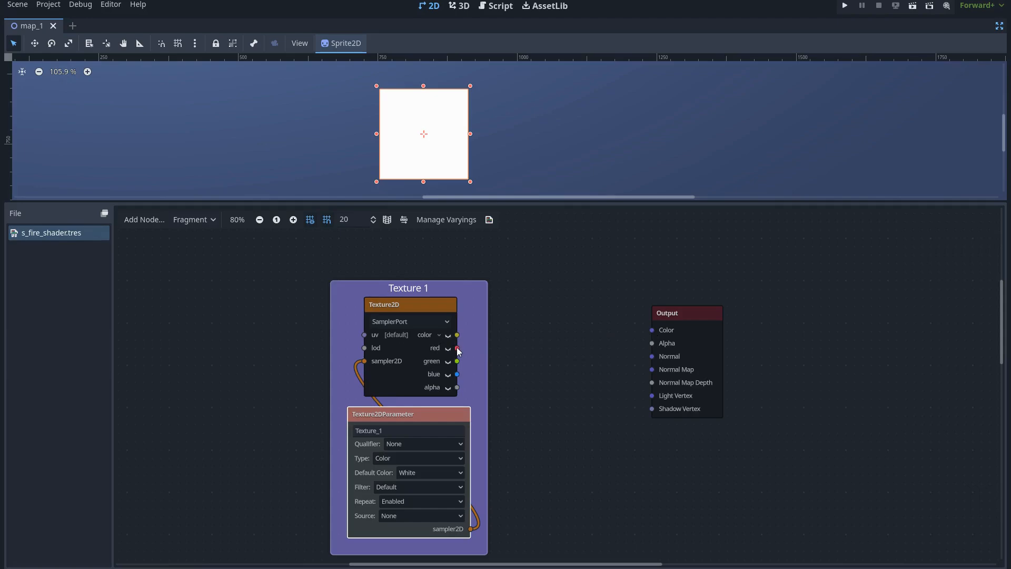
Connect the red output of Texture 1's Texture2D node to the Output node's Color input
drag(457, 348, 652, 330)
click(548, 382)
mouse_move(550, 390)
middle_down()
mouse_move(558, 403)
mouse_move(554, 392)
middle_up()
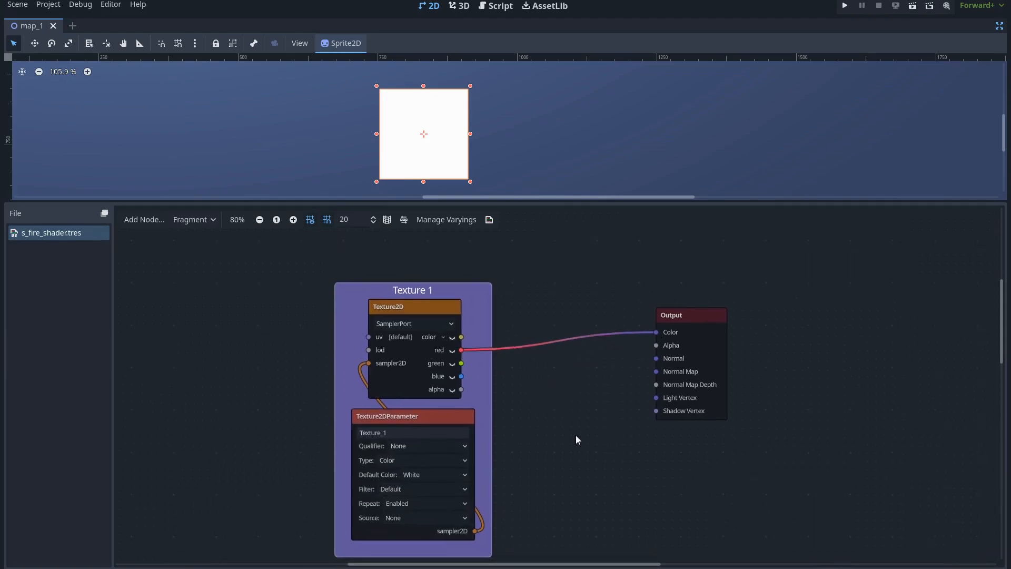
Assign the T_VFX_MarbleNoise_tiled texture to the Texture 1 shader parameter of StaticFire's material
key(ctrl+shift+F11)
middle_drag(731, 459, 592, 453)
click(877, 381)
click(878, 381)
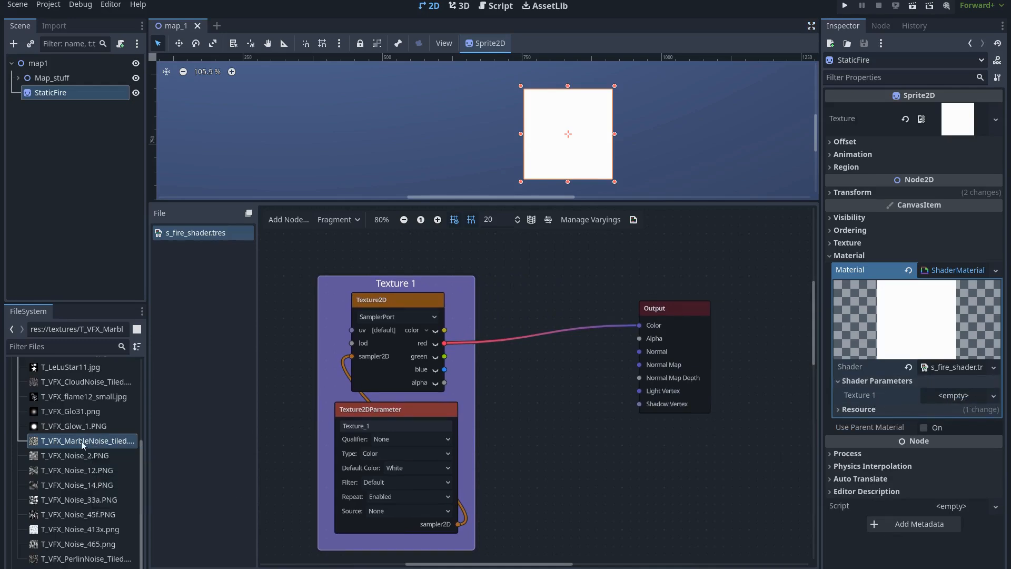
mouse_move(83, 445)
drag(83, 445, 954, 404)
click(695, 124)
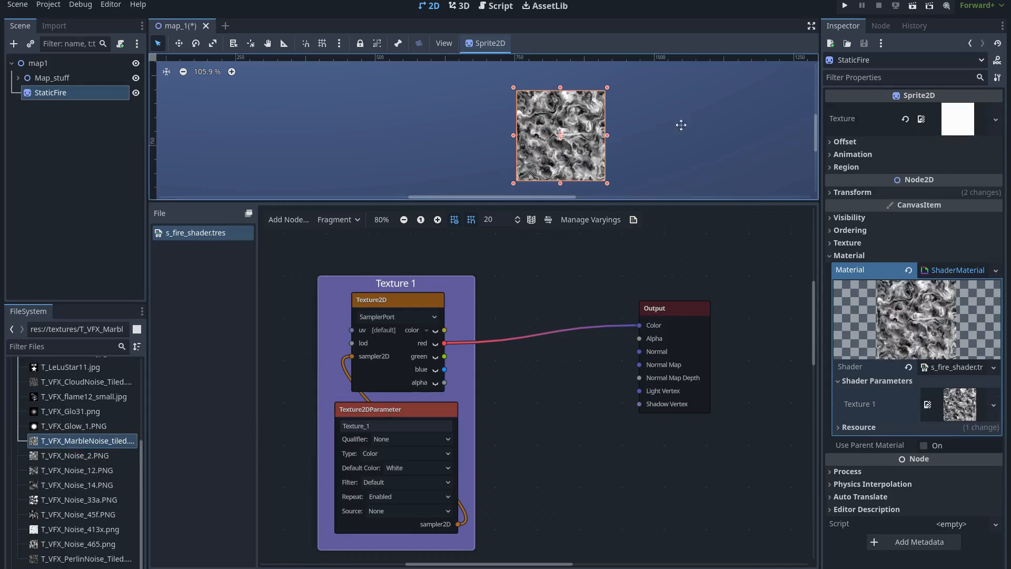
middle_drag(695, 124, 663, 129)
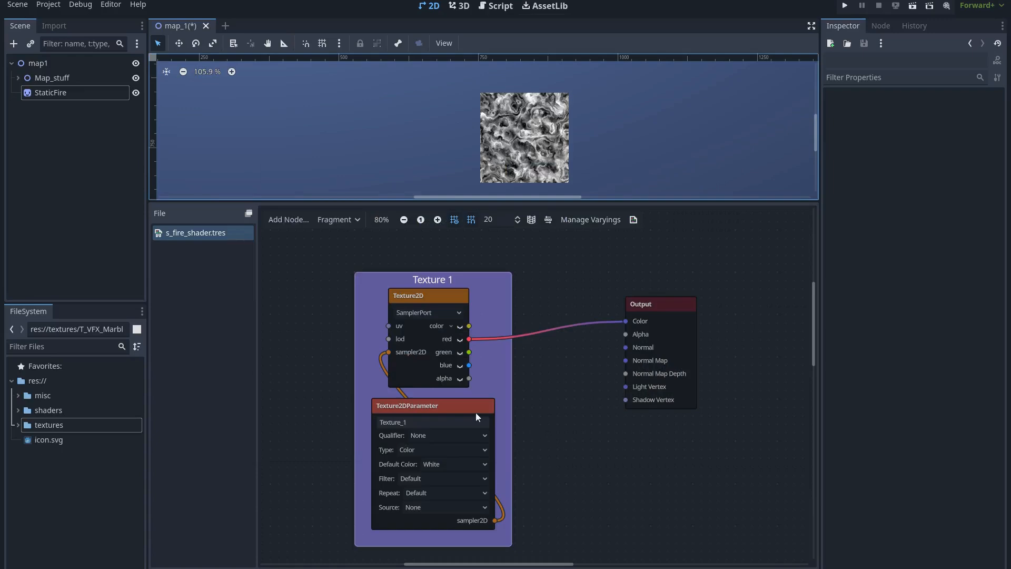
Add a UVPanning node beside the Texture 1 frame and connect its uv output to the Texture2D node's uv input
middle_drag(336, 404, 436, 398)
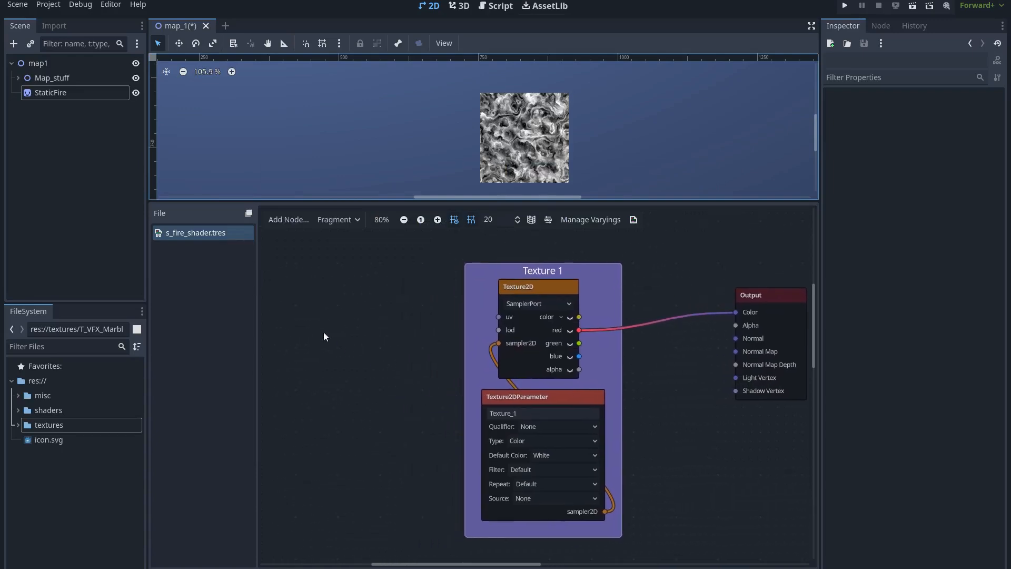
right_click(304, 314)
text(uvp)
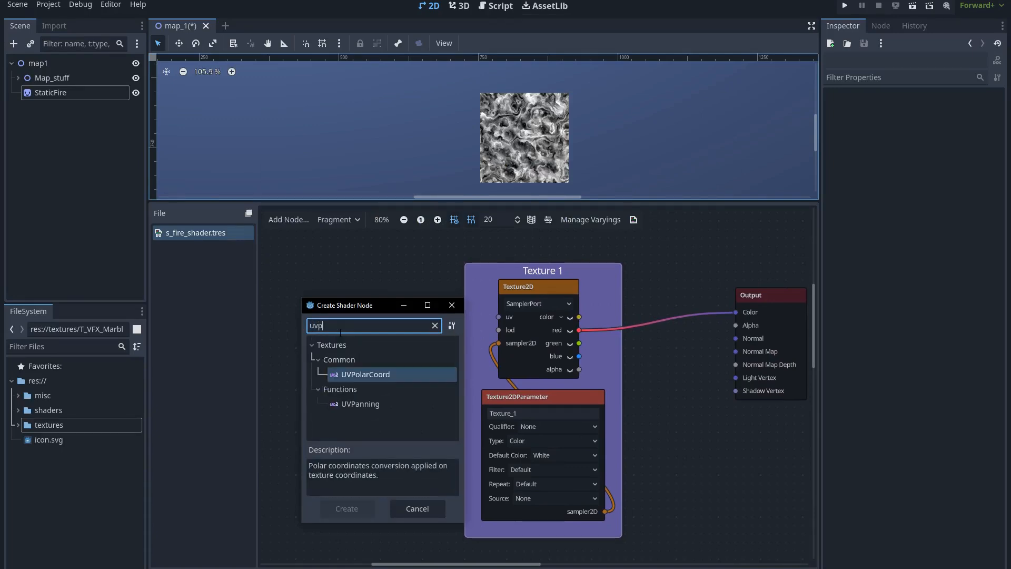
double_click(361, 404)
drag(368, 333, 498, 317)
click(454, 340)
Try shifting the panning node's offset in both directions, ending at x -0.09 and y 0.225
click(343, 352)
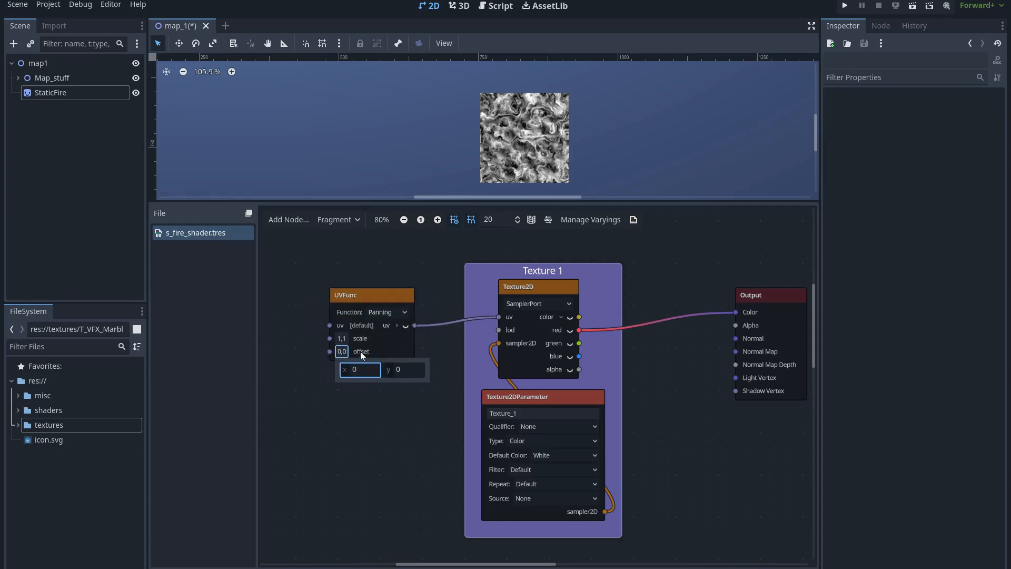
text(0.425)
key(Return)
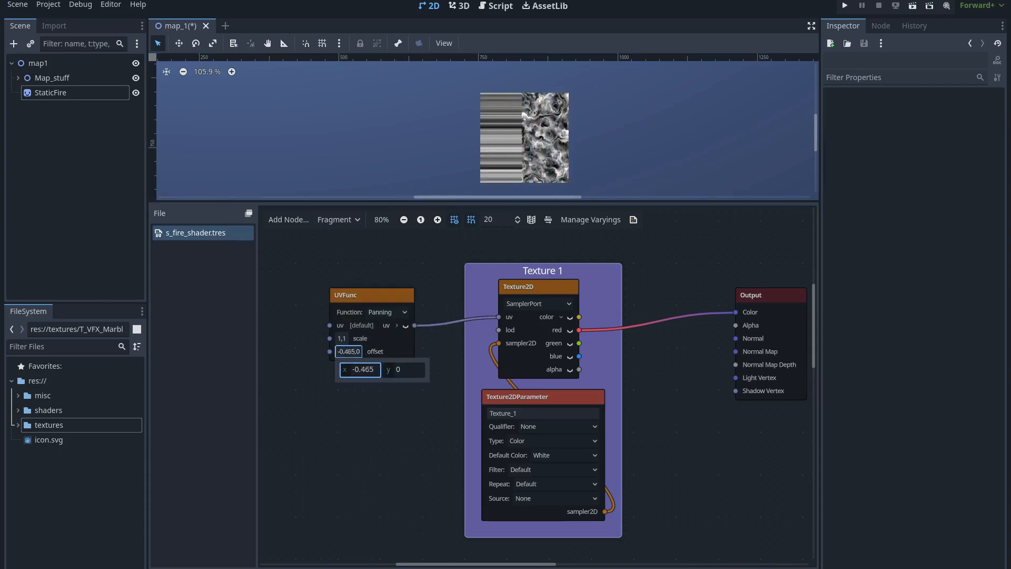
drag(361, 370, 334, 370)
mouse_move(399, 371)
mouse_down()
mouse_move(429, 384)
mouse_move(396, 384)
mouse_move(397, 371)
mouse_move(426, 371)
mouse_move(413, 371)
mouse_up()
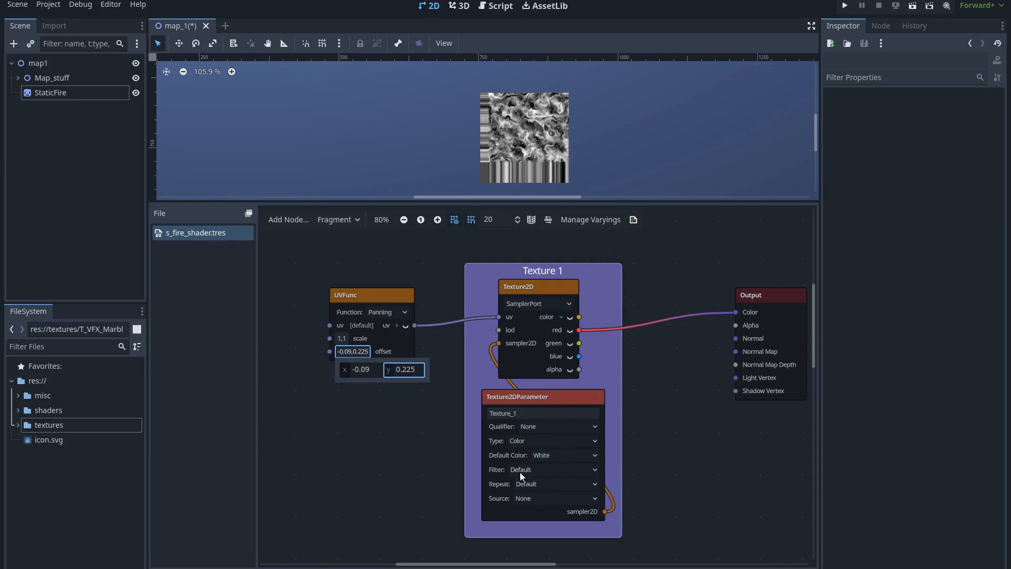
Set Repeat to Enabled on the Texture_1 parameter node
click(526, 485)
click(526, 485)
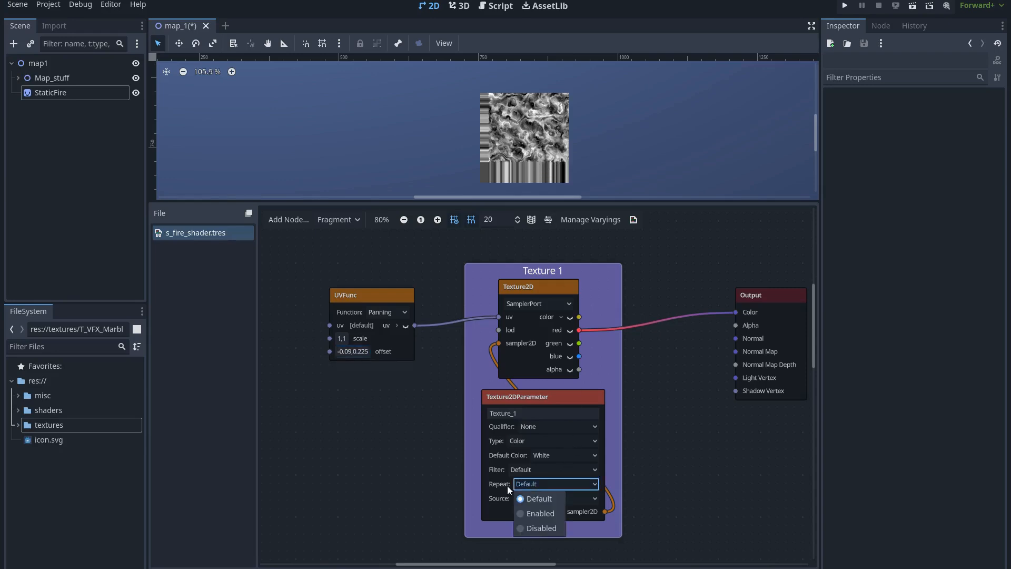
click(537, 514)
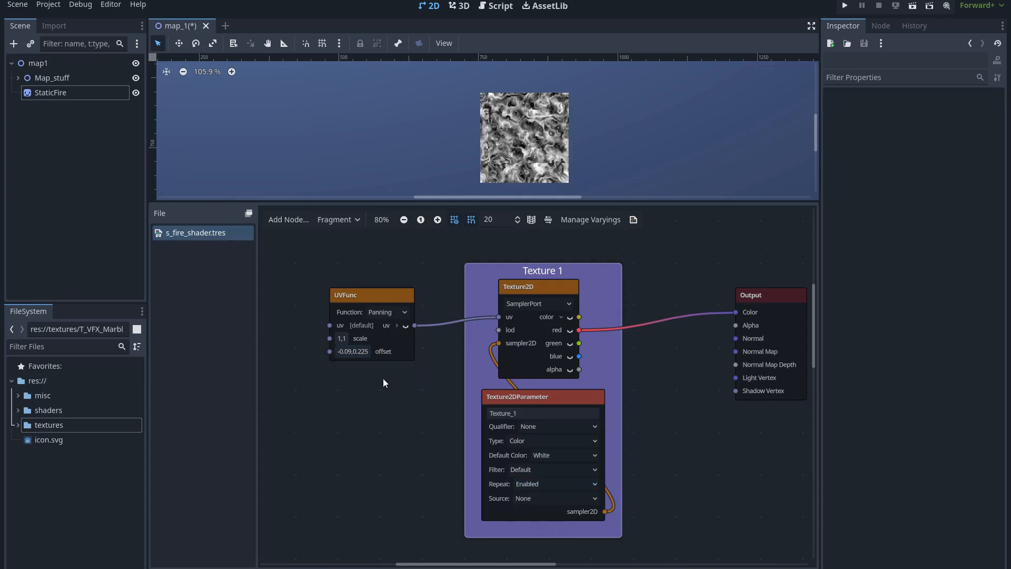
Try panning the repeating texture with an offset of x -0.025 and y 0.735
click(362, 352)
drag(400, 374, 366, 376)
click(384, 404)
middle_drag(385, 409, 459, 428)
click(423, 373)
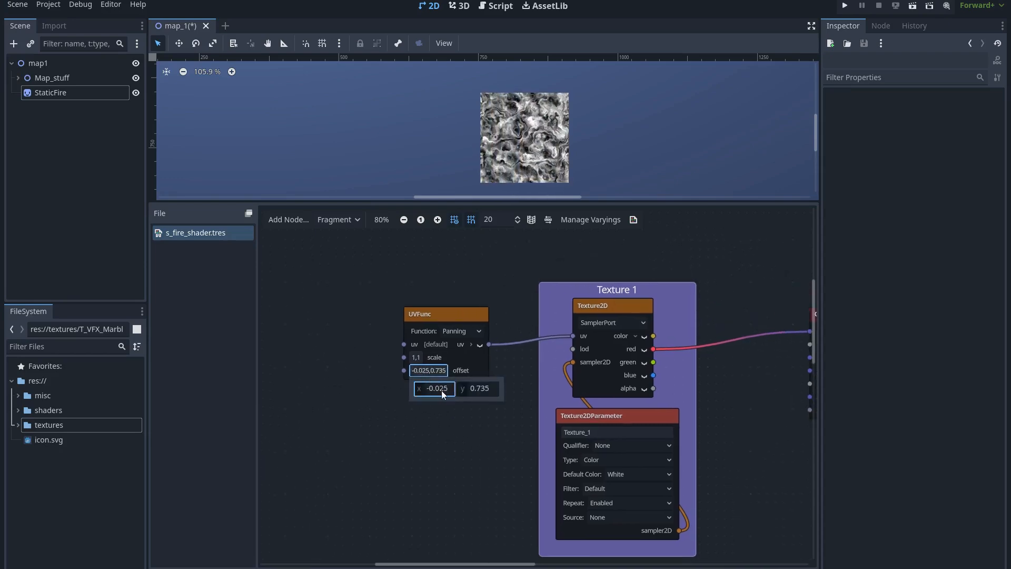
Reset the panning node's offset to x 0 and y 0
drag(441, 390, 448, 386)
click(433, 374)
click(433, 374)
click(472, 389)
text(0)
key(Return)
click(428, 420)
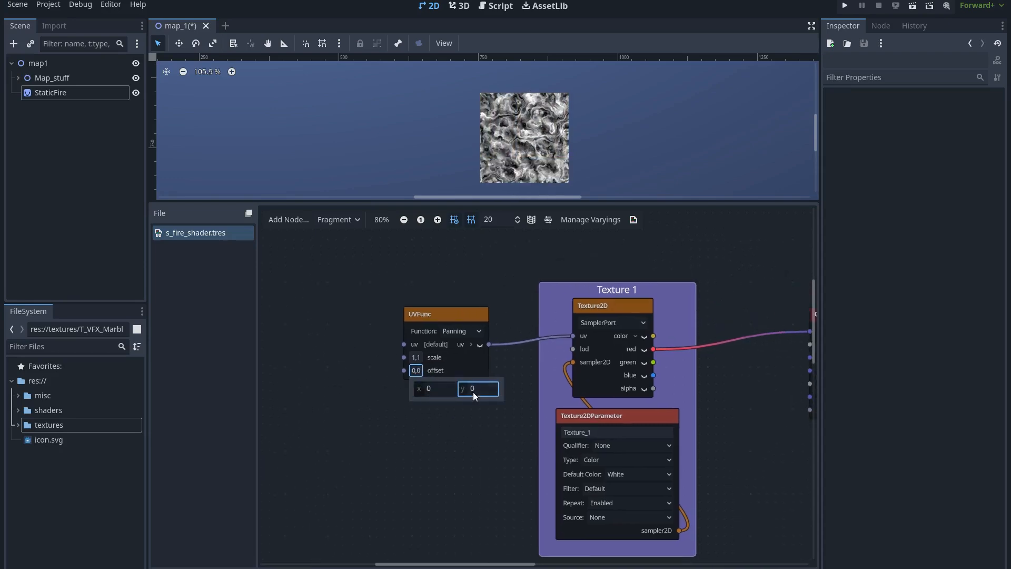
Add a time Input node and place it up and to the side of the panning node
right_click(428, 411)
text(time)
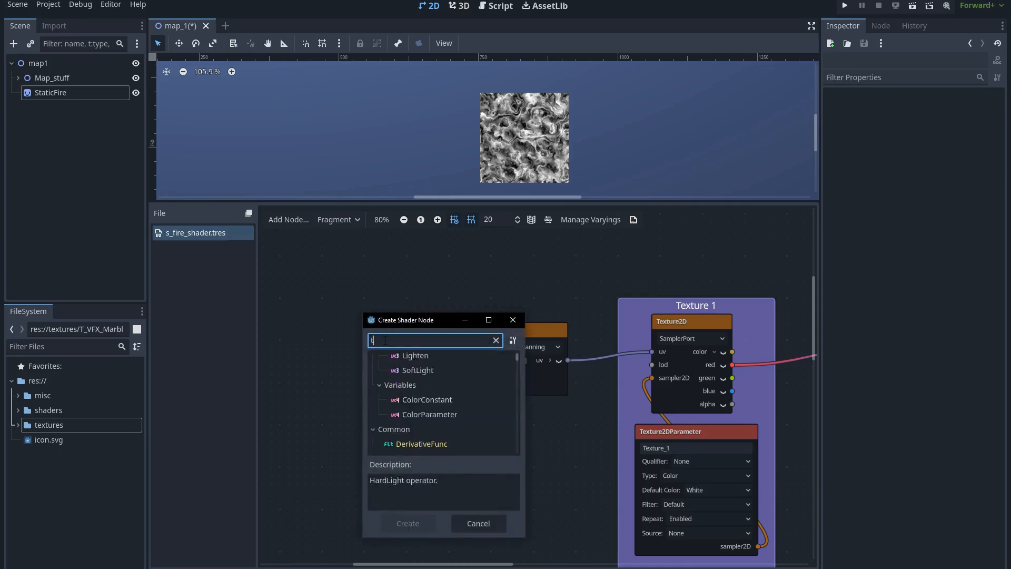
double_click(423, 383)
drag(405, 328, 343, 292)
click(414, 368)
middle_drag(423, 373, 426, 371)
Add a Vector2Parameter node named Speed and line it up below the time Input node
right_click(340, 422)
text(vector2)
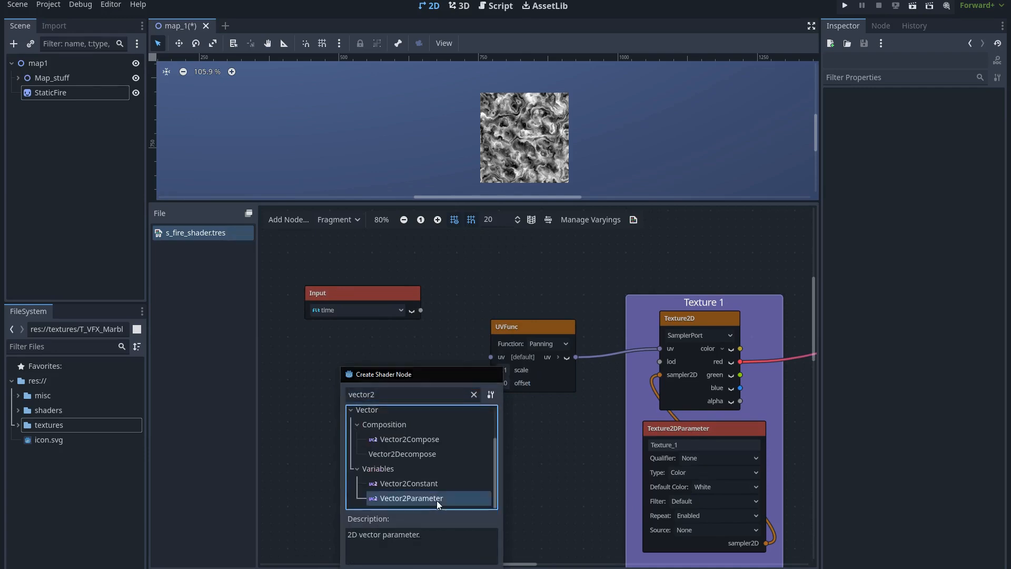
double_click(437, 498)
drag(403, 424, 374, 396)
double_click(372, 422)
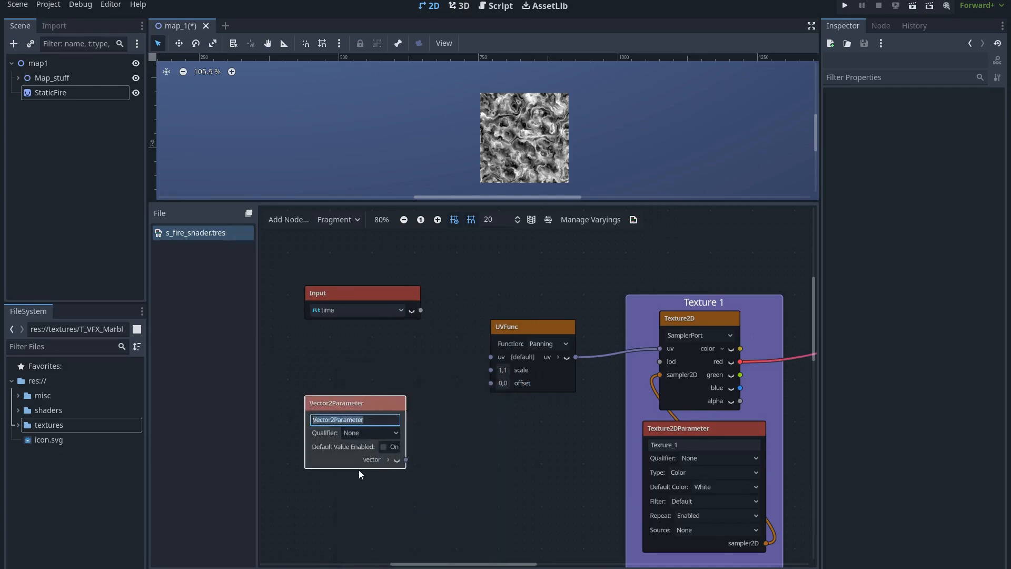
text(Speed)
click(358, 470)
drag(390, 294, 373, 294)
drag(379, 401, 354, 393)
Multiply time by Speed with a Vector2 Multiply VectorOp node and feed its result into the panning node's offset
drag(381, 451, 417, 355)
text(multi)
click(490, 442)
double_click(490, 442)
drag(378, 305, 406, 388)
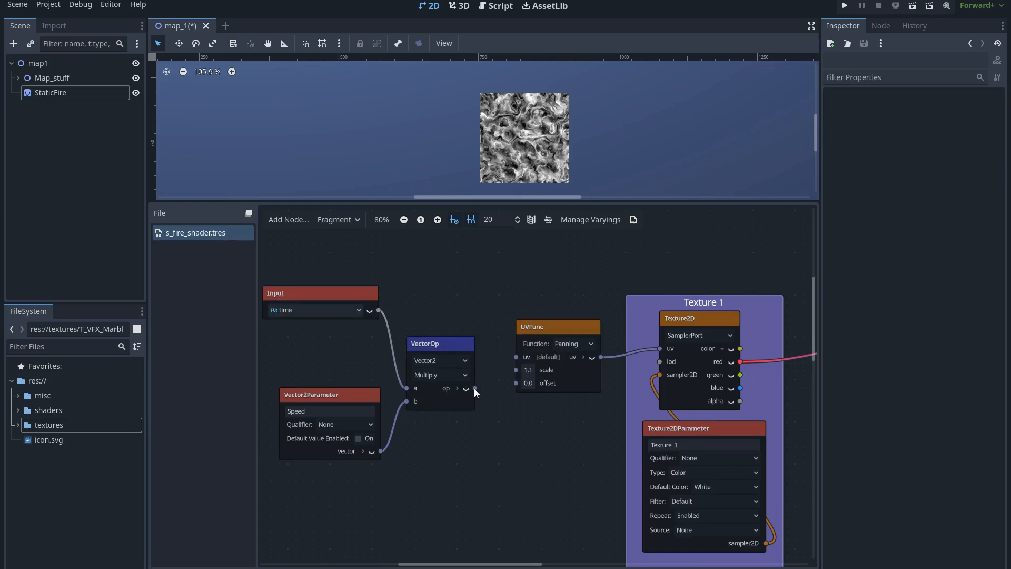
drag(514, 382, 515, 383)
scroll(532, 419, down, 1)
mouse_move(533, 421)
middle_down()
mouse_move(492, 416)
mouse_move(526, 416)
middle_up()
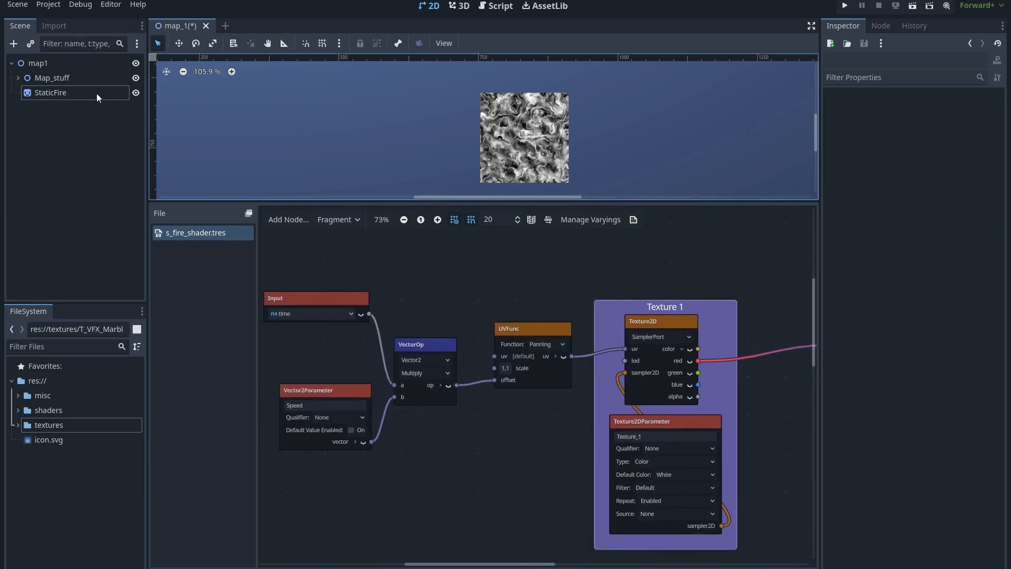
Change the y value of the Speed shader parameter on StaticFire's material
click(78, 91)
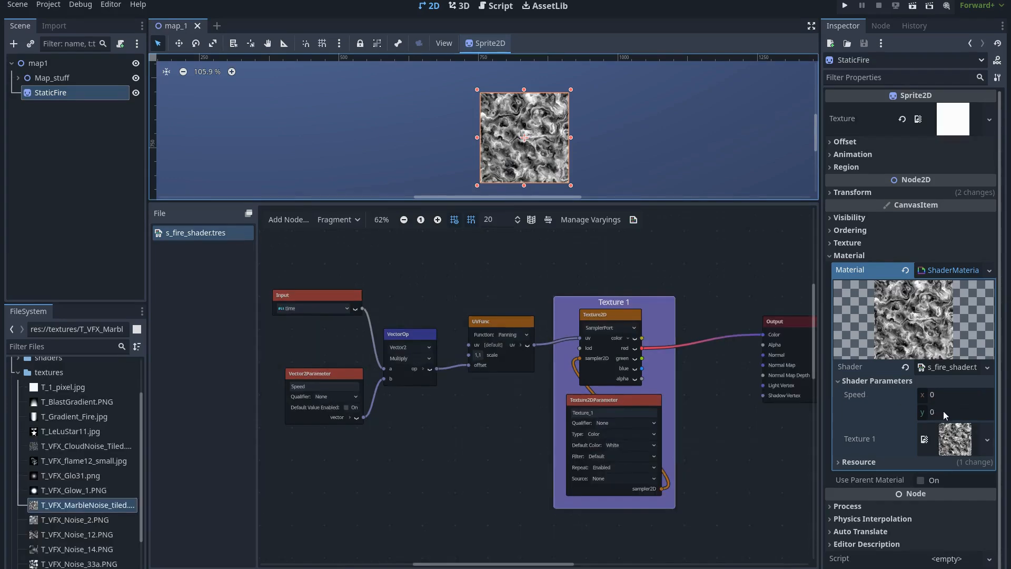
click(945, 413)
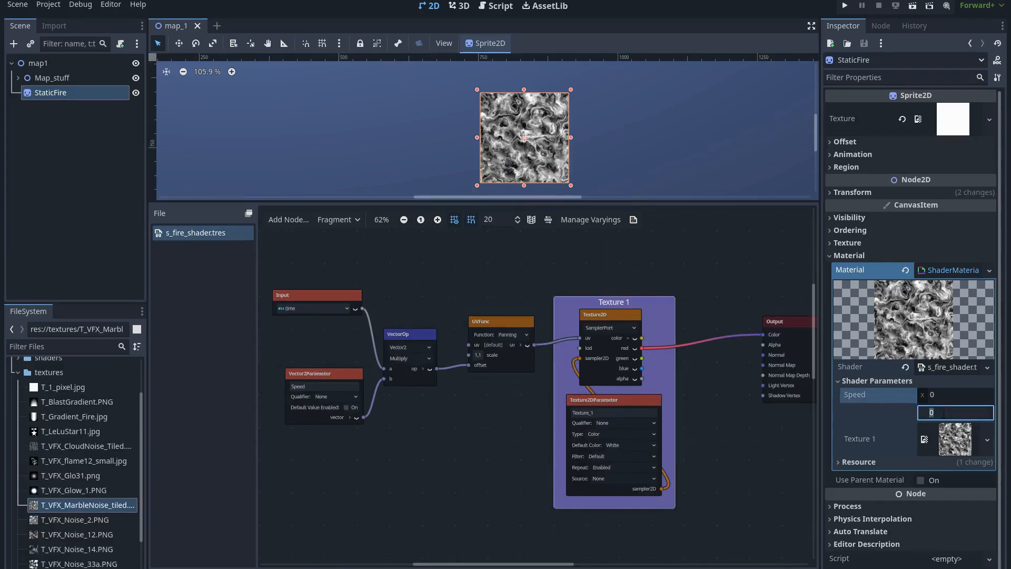
key(Return)
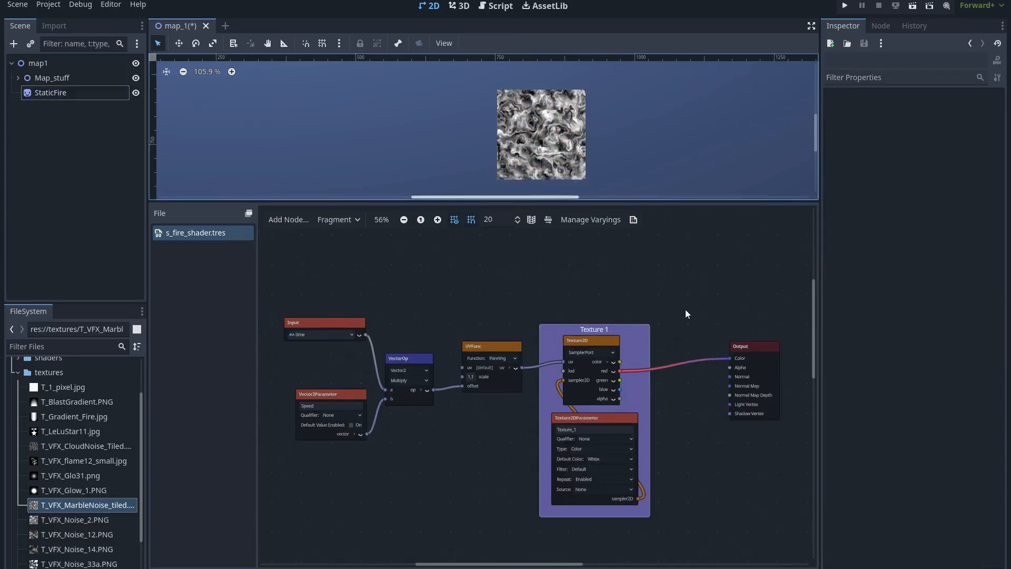
Add a UVScaling node above the panning node and connect its uv output to the panning node's uv input
key(ctrl+shift+F11)
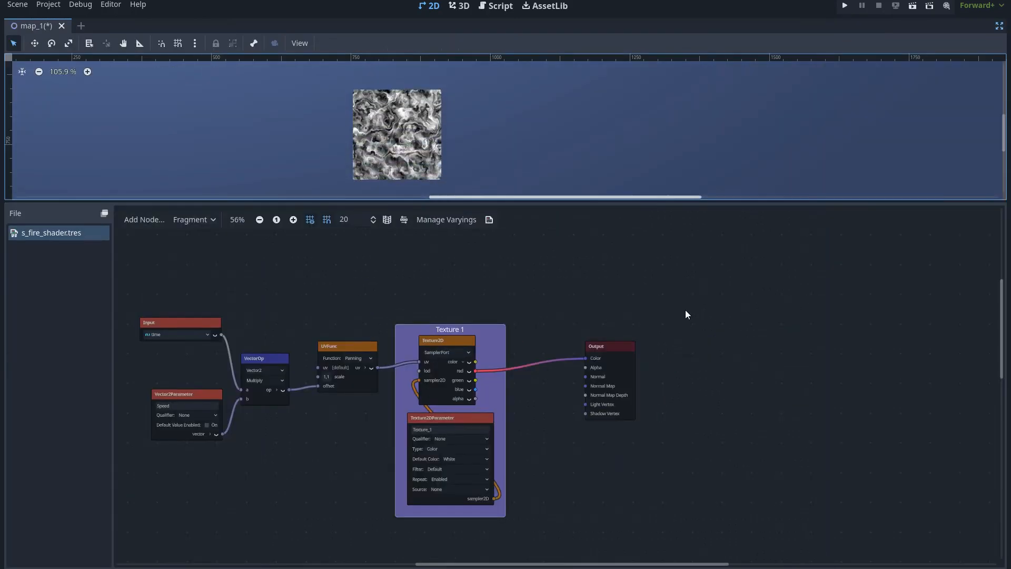
middle_drag(484, 305, 565, 305)
middle_drag(541, 147, 602, 149)
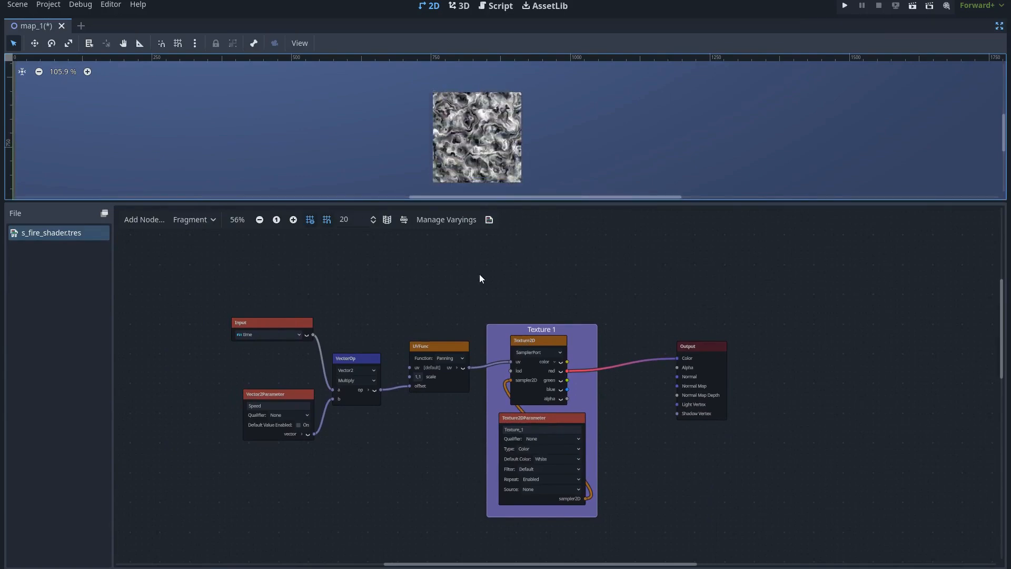
middle_drag(473, 279, 490, 293)
scroll(474, 293, up, 2)
right_click(431, 268)
text(uvsc)
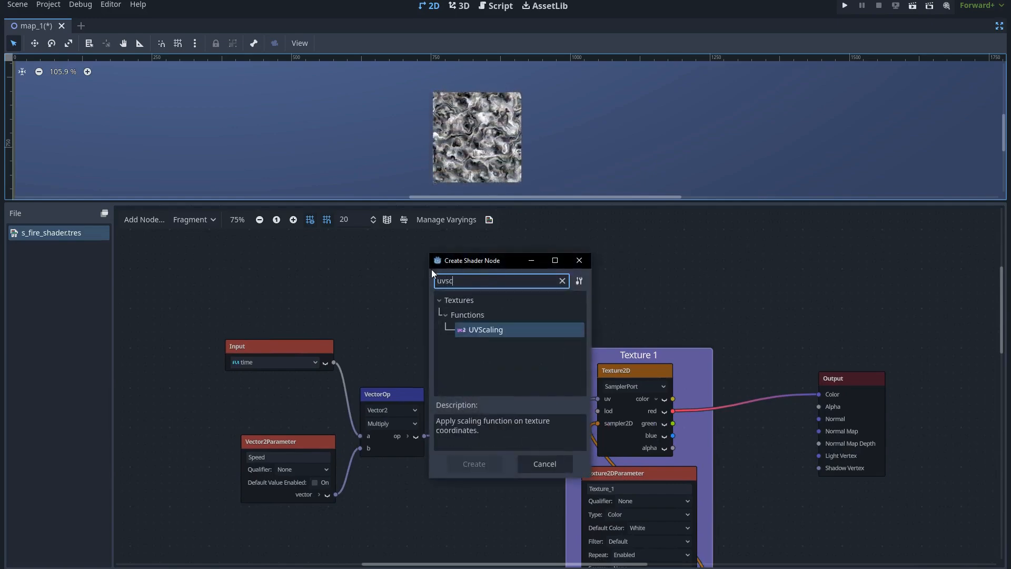
double_click(490, 331)
drag(509, 303, 463, 404)
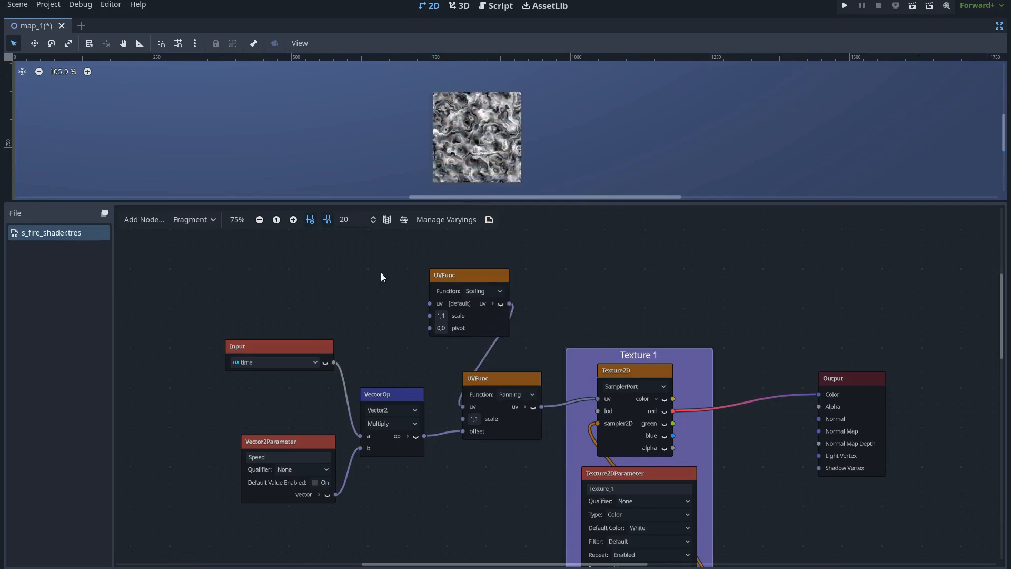
Add a Vector2Parameter node named Scale beside the UV scaling node
middle_drag(356, 267, 385, 277)
right_click(345, 260)
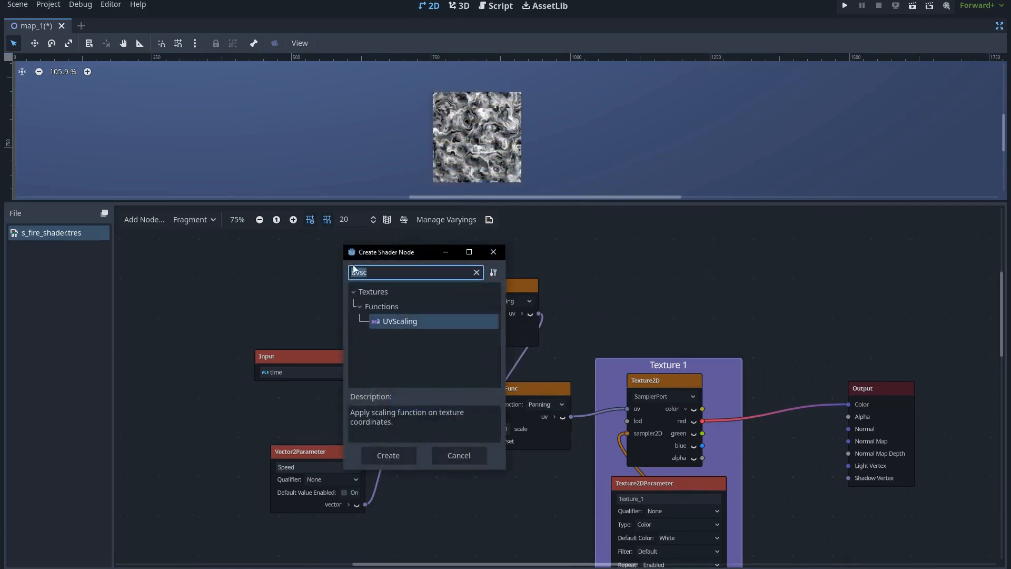
text(vector2)
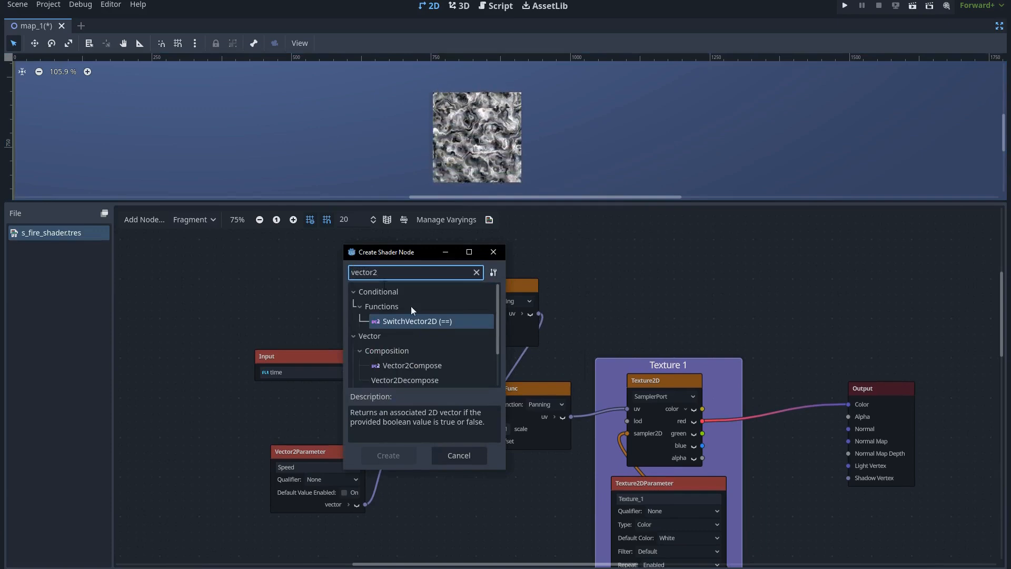
text(p)
click(429, 321)
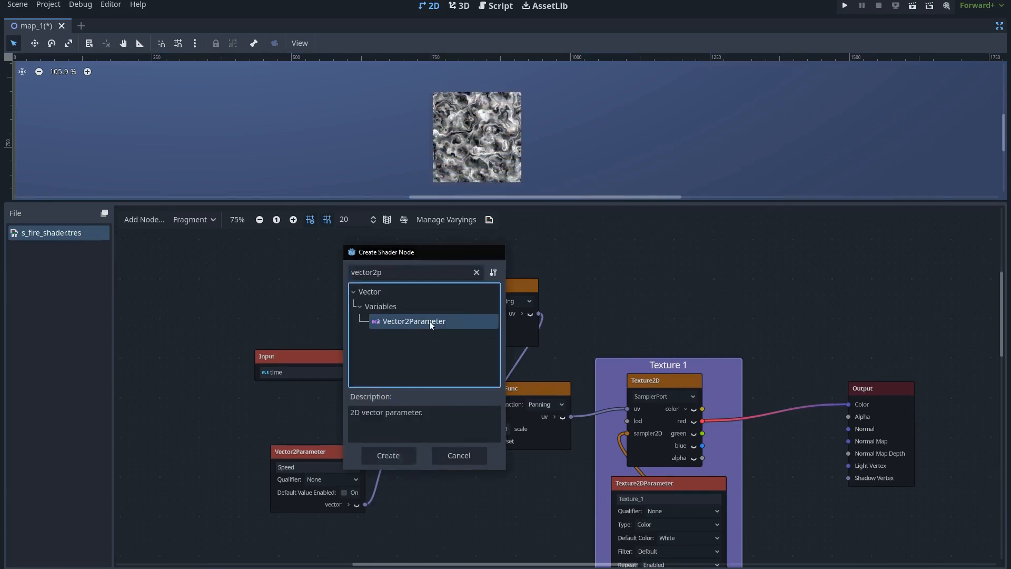
double_click(429, 320)
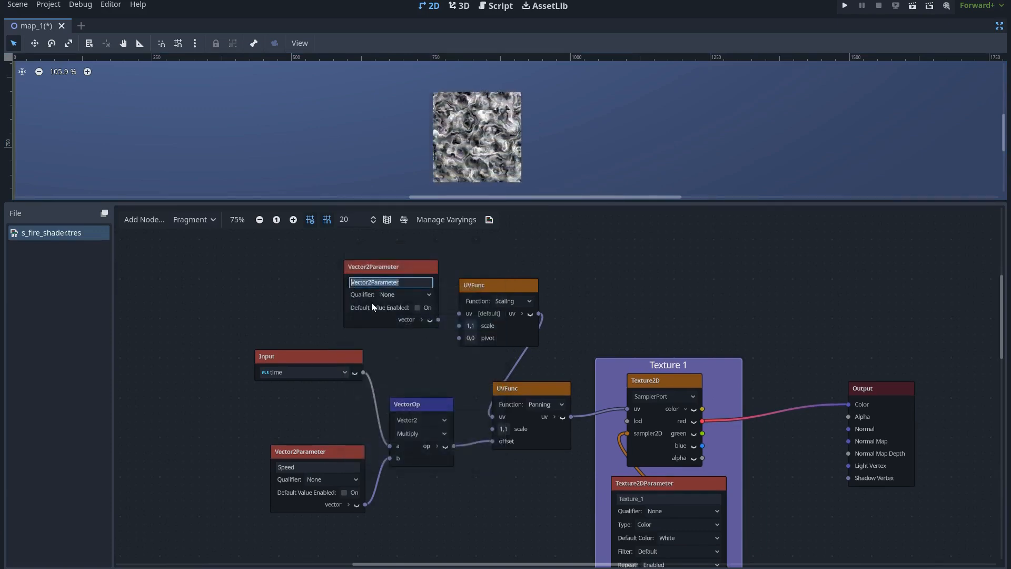
text(Scale)
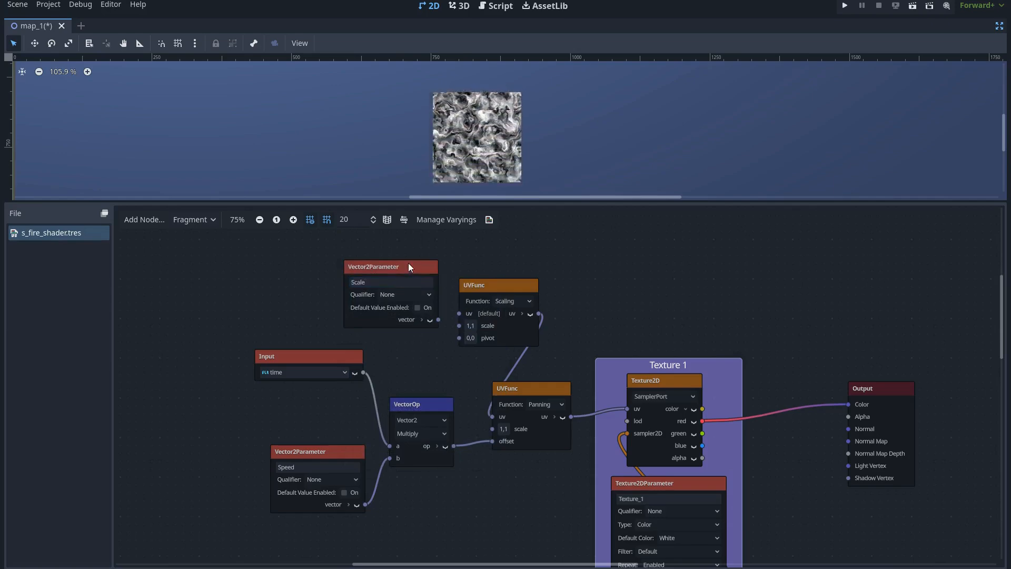
Enable a default value of 1, 1 on the Scale parameter and connect it to the UV scaling node's scale input
drag(409, 264, 378, 249)
click(384, 294)
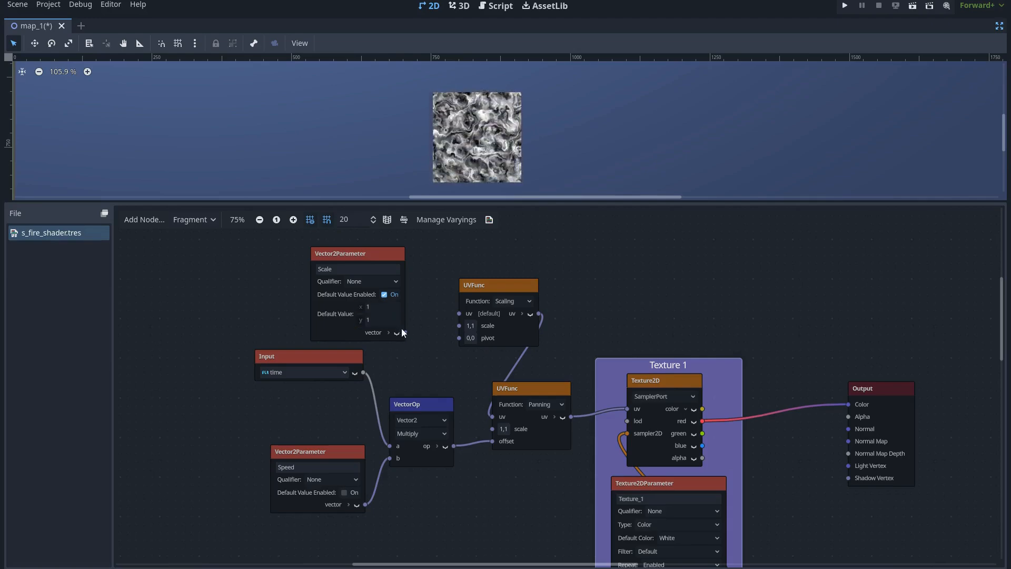
drag(455, 327, 457, 328)
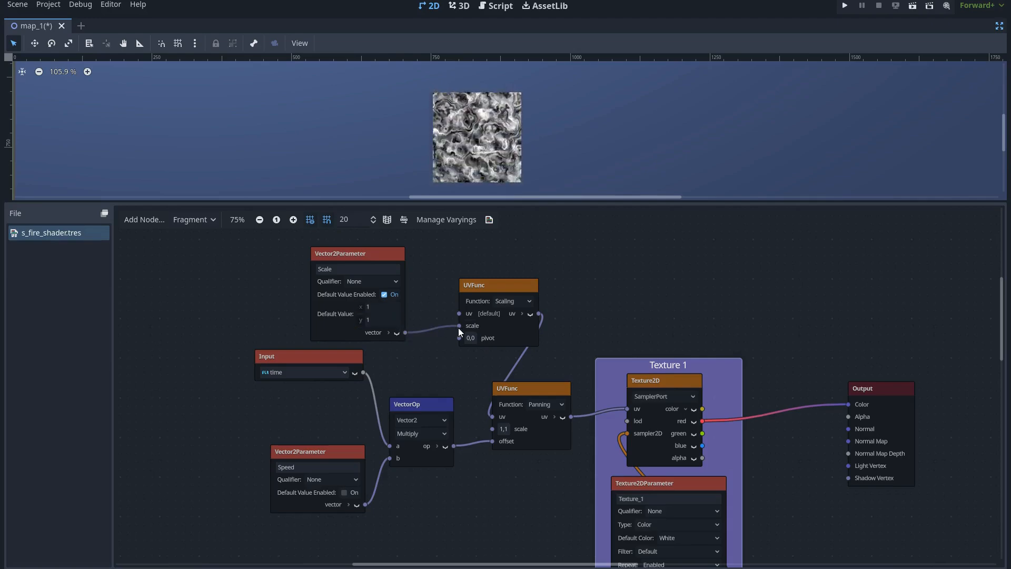
scroll(580, 311, down, 1)
scroll(540, 304, down, 2)
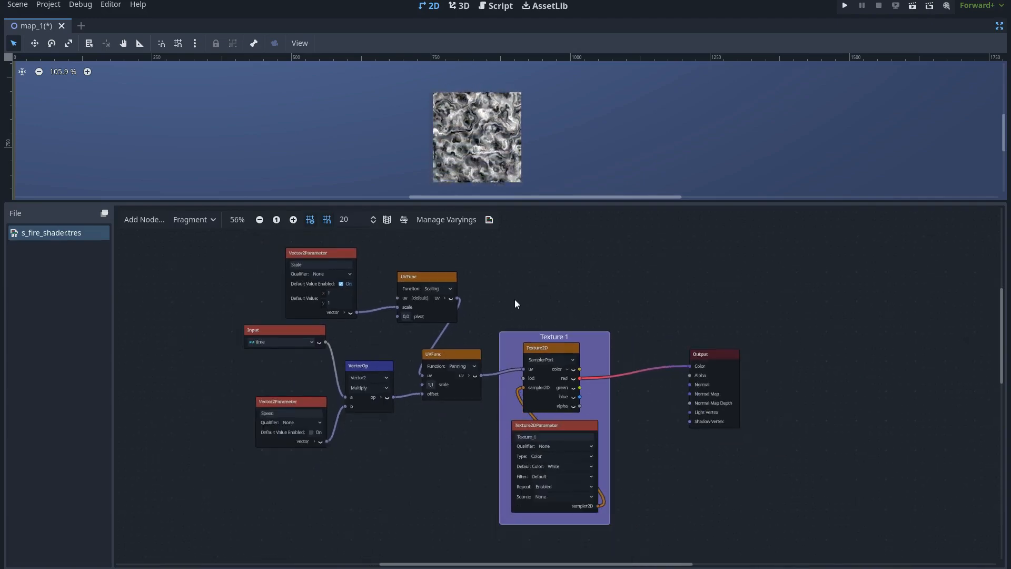
key(ctrl+shift+F11)
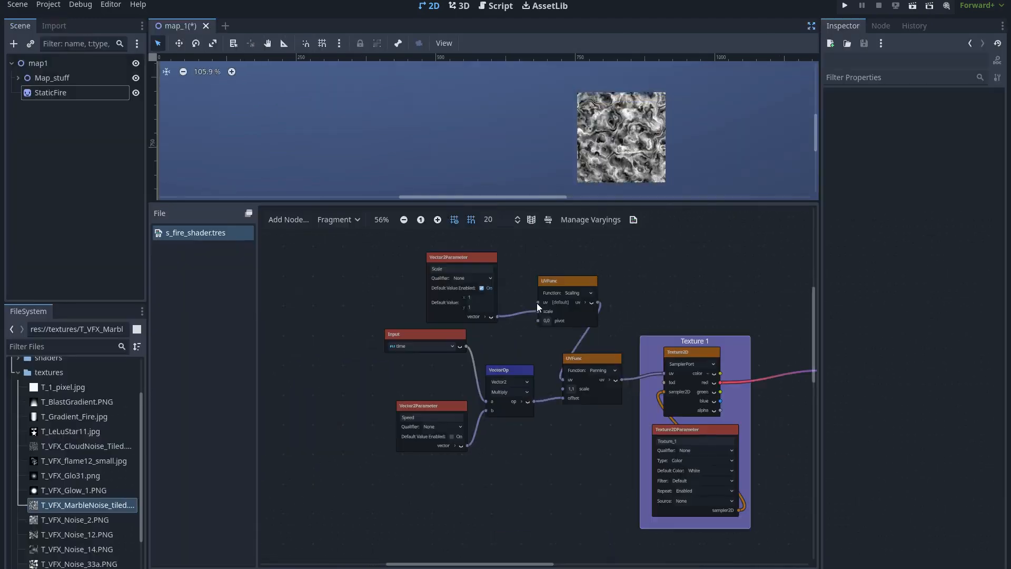
scroll(557, 298, right, 3)
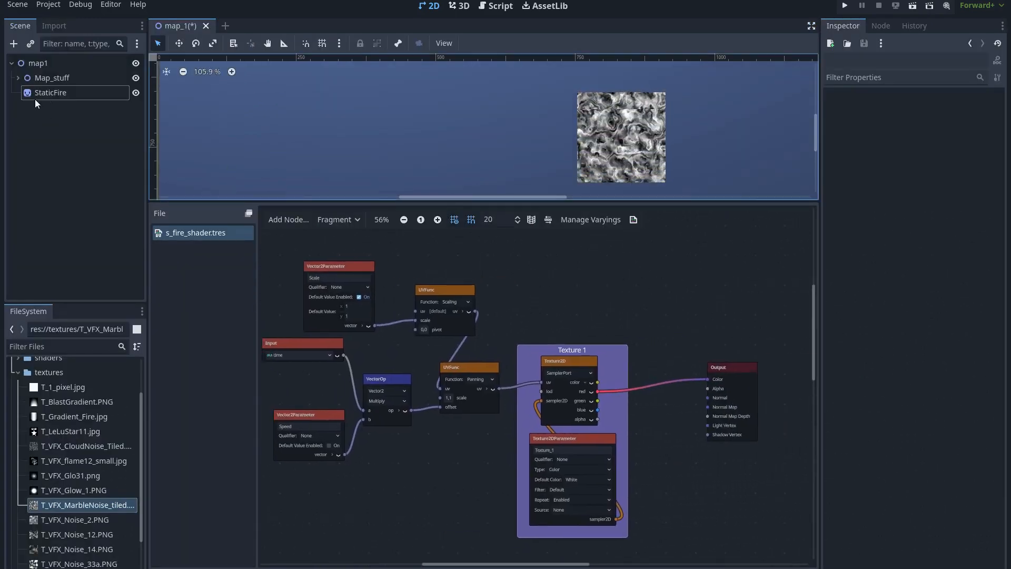
Try other x and y values for the Scale shader parameter on StaticFire's material, and set both back to 1
click(51, 95)
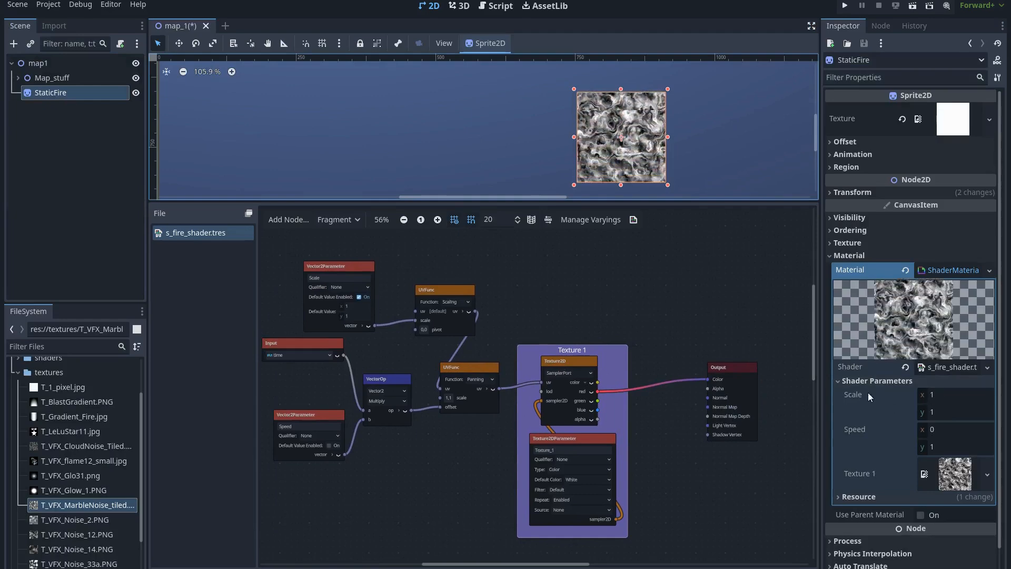
mouse_move(941, 396)
mouse_down()
mouse_move(962, 395)
mouse_move(919, 395)
mouse_move(984, 395)
mouse_move(948, 414)
mouse_move(981, 414)
mouse_move(957, 415)
mouse_up()
click(950, 414)
text(1)
key(Return)
click(949, 397)
text(1)
key(Return)
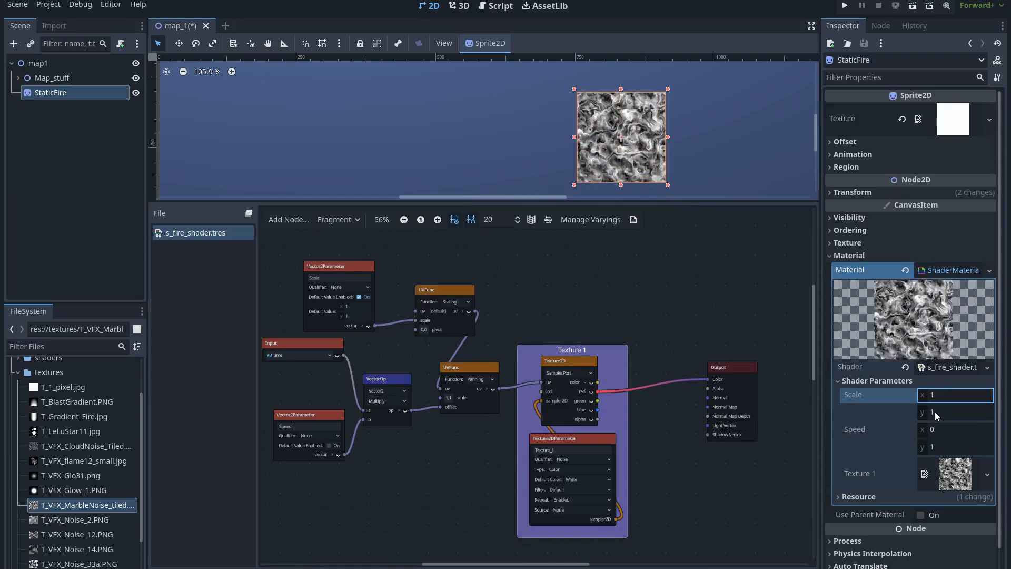
Move the Texture 2 frame up beside the Texture 1 frame and shift the Output node farther right to make room
key(ctrl+shift+F11)
middle_drag(726, 312, 740, 312)
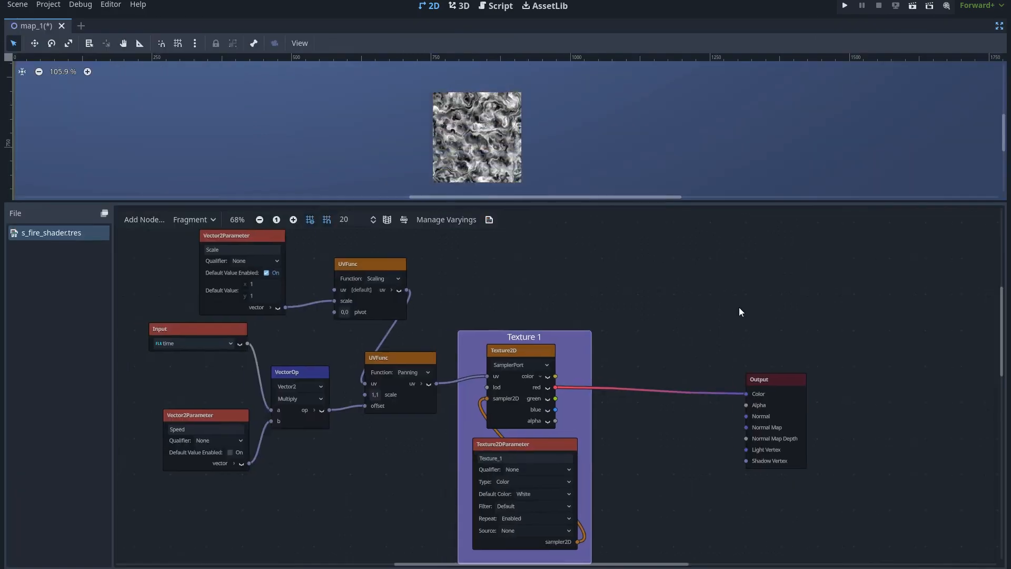
ctrl+scroll(712, 305, down, 5)
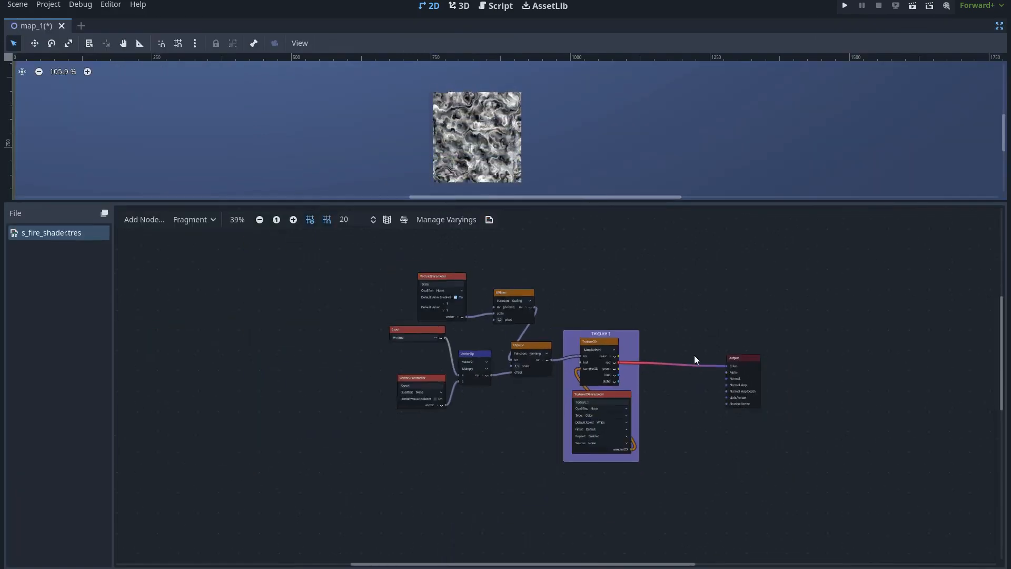
ctrl+scroll(579, 411, up, 1)
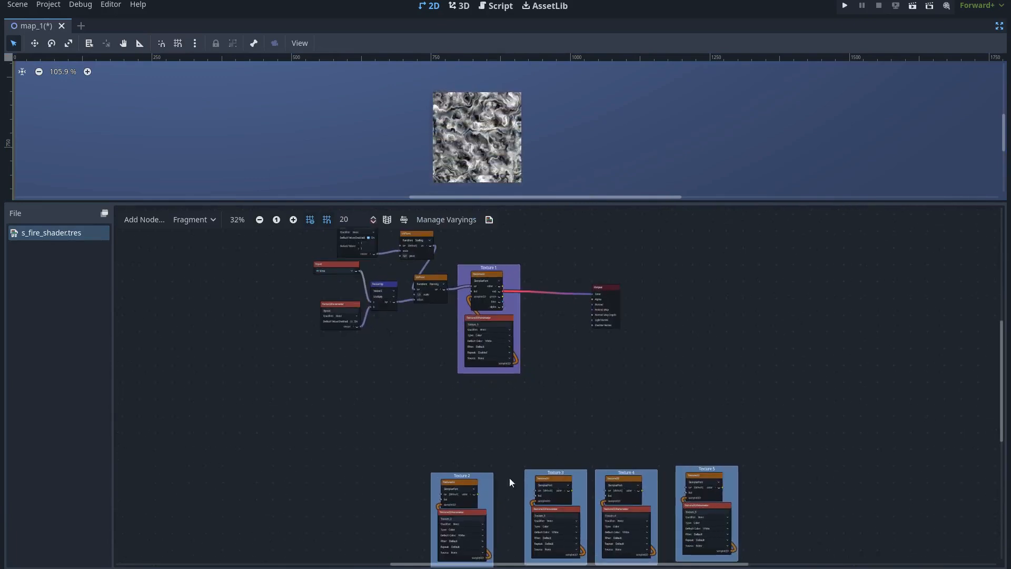
ctrl+scroll(519, 460, down, 1)
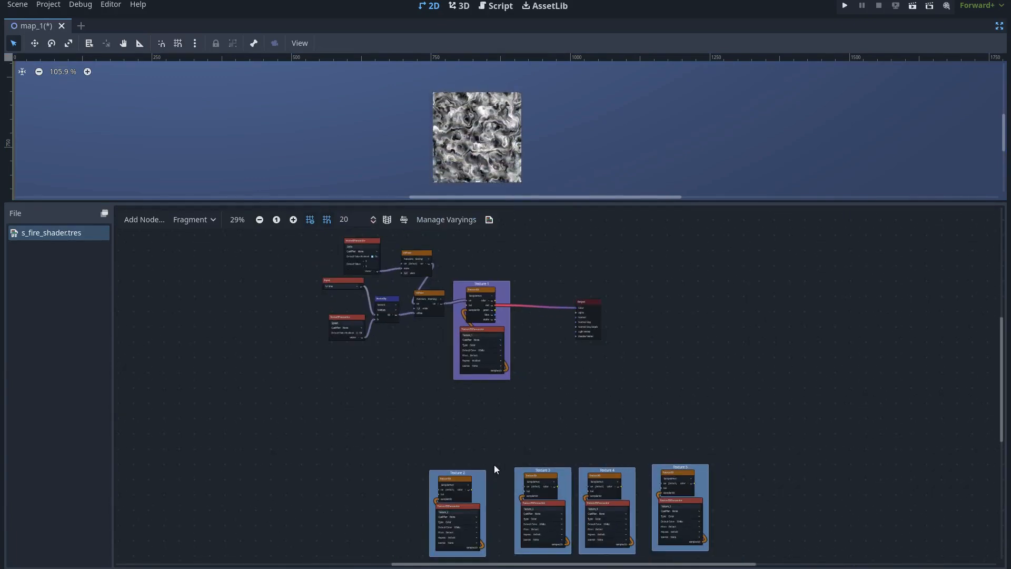
drag(478, 465, 570, 357)
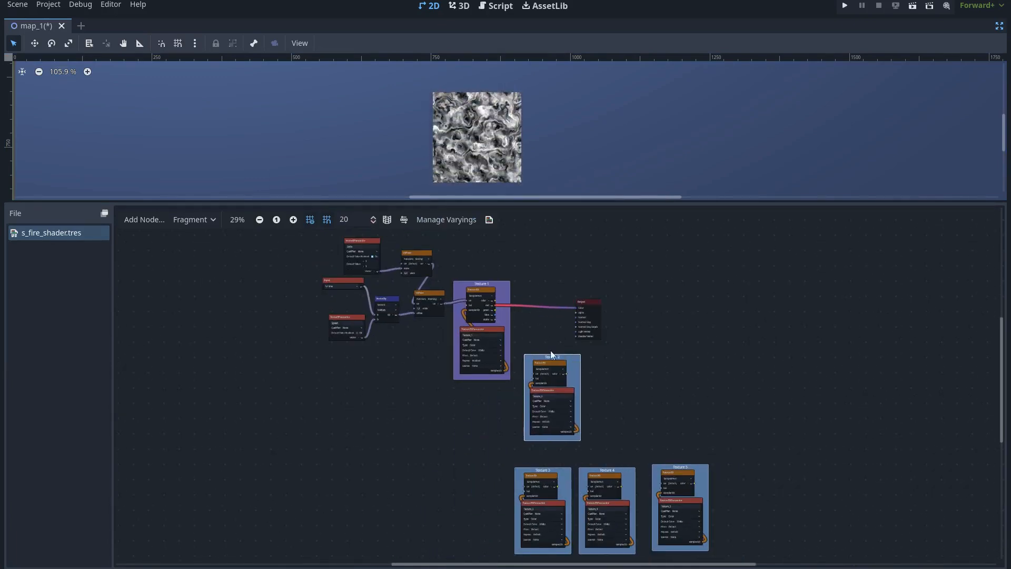
middle_drag(503, 437, 477, 460)
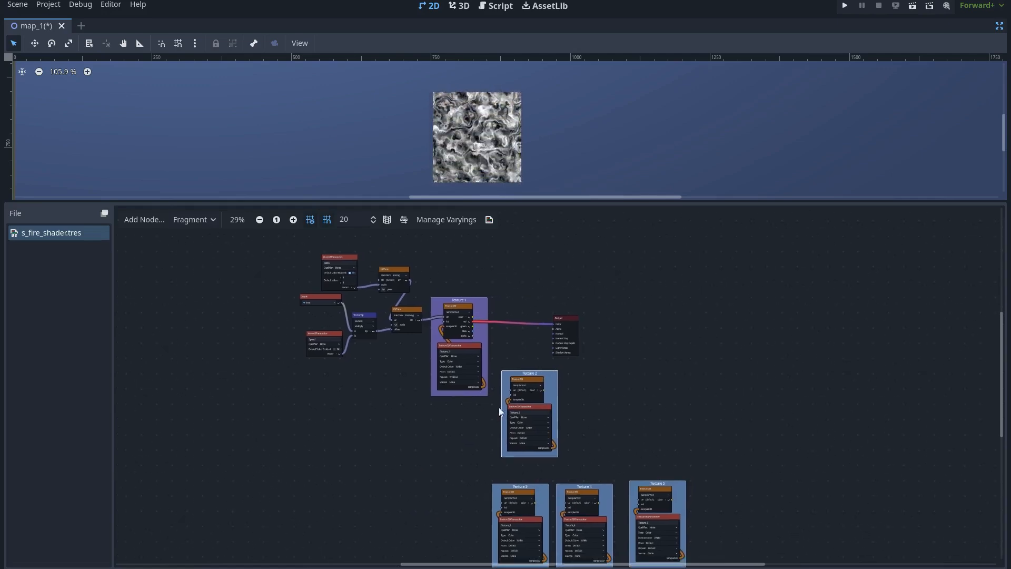
ctrl+scroll(497, 338, up, 4)
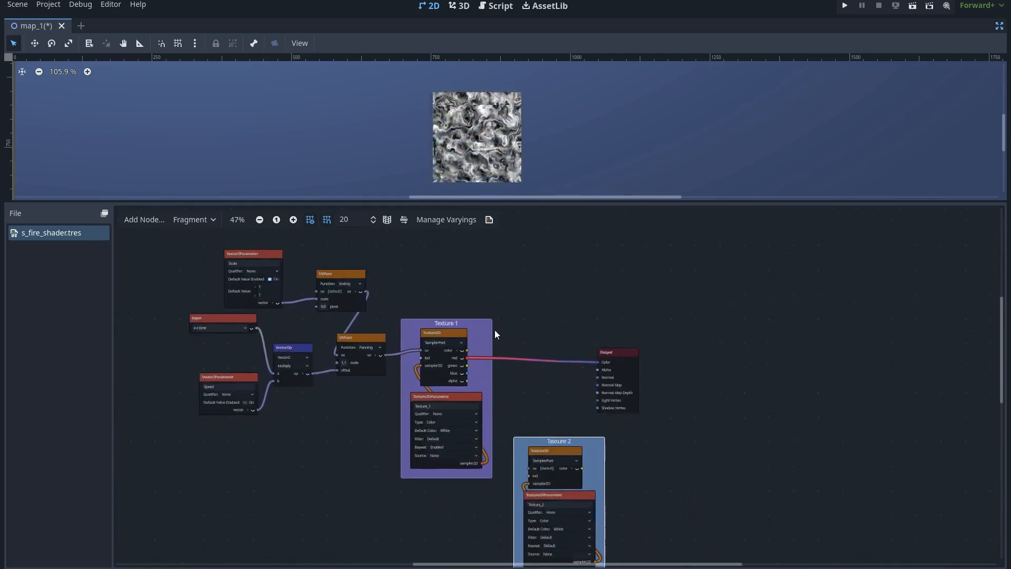
ctrl+scroll(496, 330, up, 1)
drag(609, 350, 732, 336)
drag(561, 490, 606, 406)
ctrl+scroll(605, 405, up, 1)
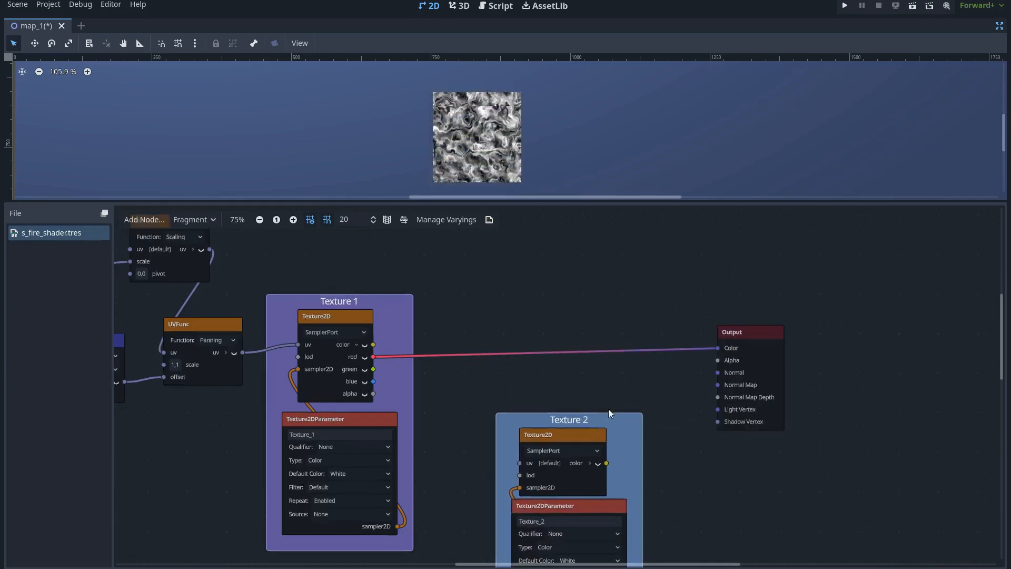
Detach Texture 1's red output from the Output node's Color and feed it into input a of a new float Add node above Texture 2
drag(719, 348, 614, 365)
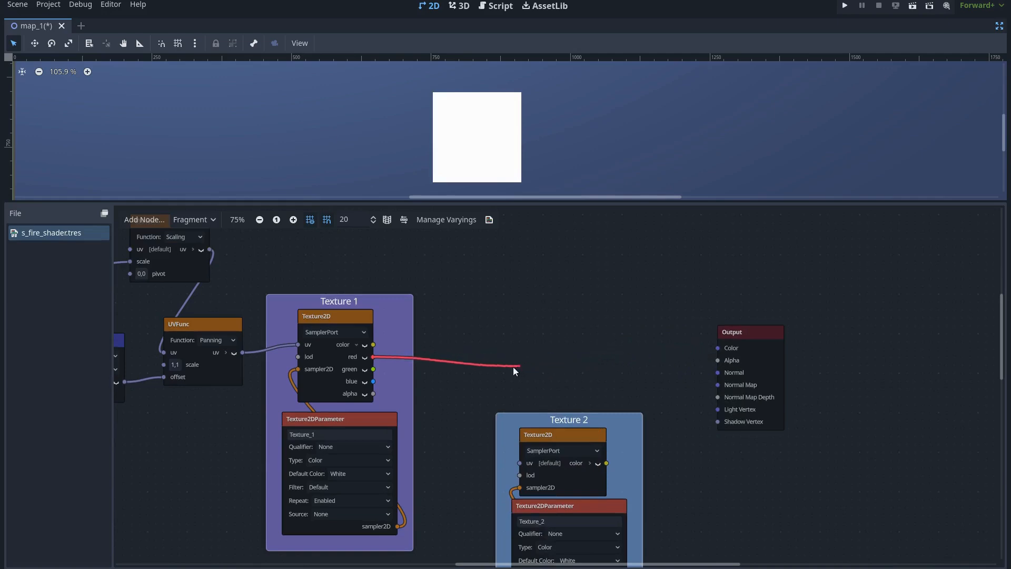
mouse_move(570, 417)
mouse_down()
mouse_move(547, 393)
mouse_move(582, 409)
mouse_up()
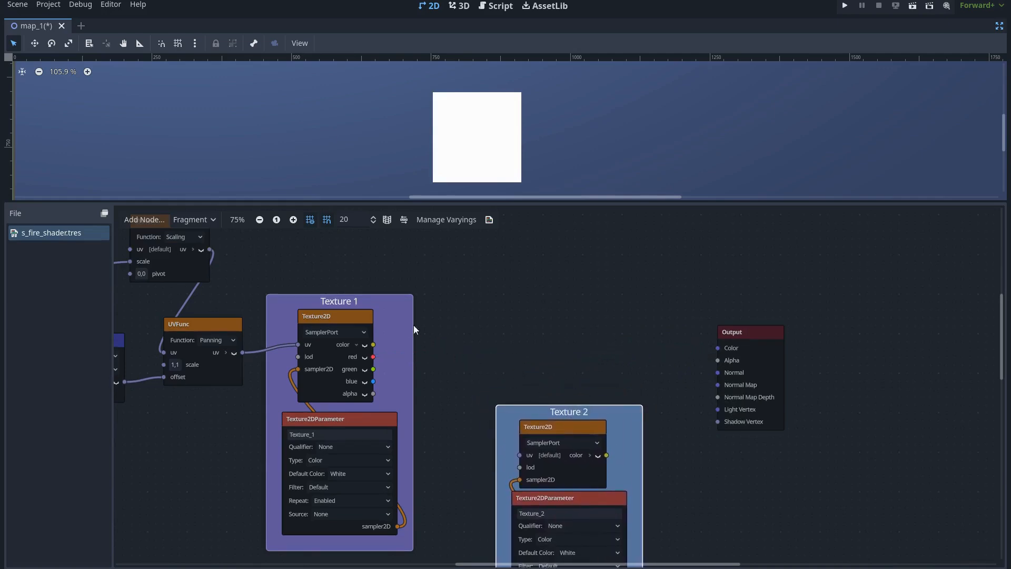
mouse_move(372, 304)
mouse_down()
mouse_move(381, 297)
mouse_move(373, 305)
mouse_up()
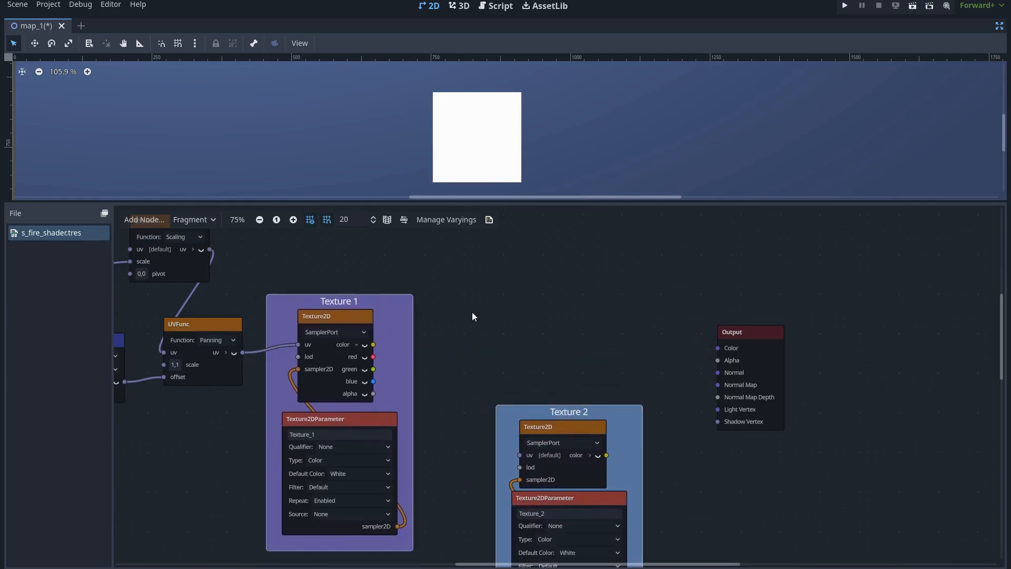
drag(484, 320, 487, 318)
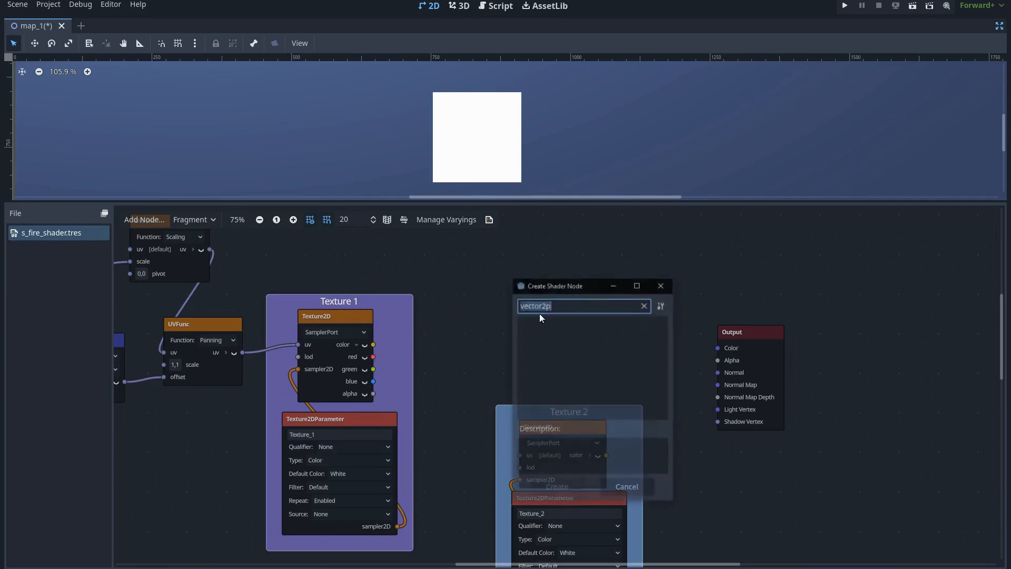
text(add)
double_click(566, 384)
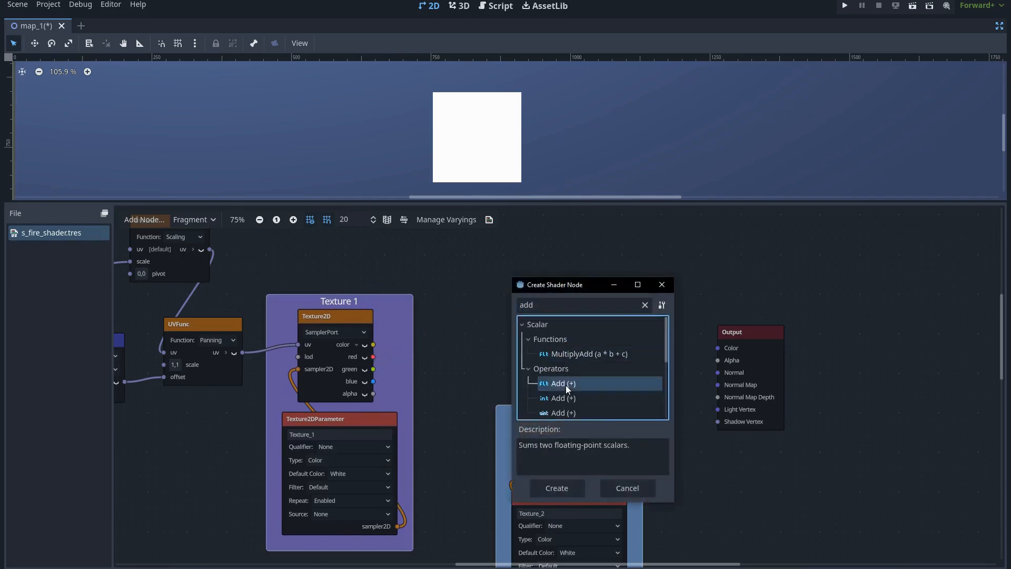
drag(555, 301, 591, 316)
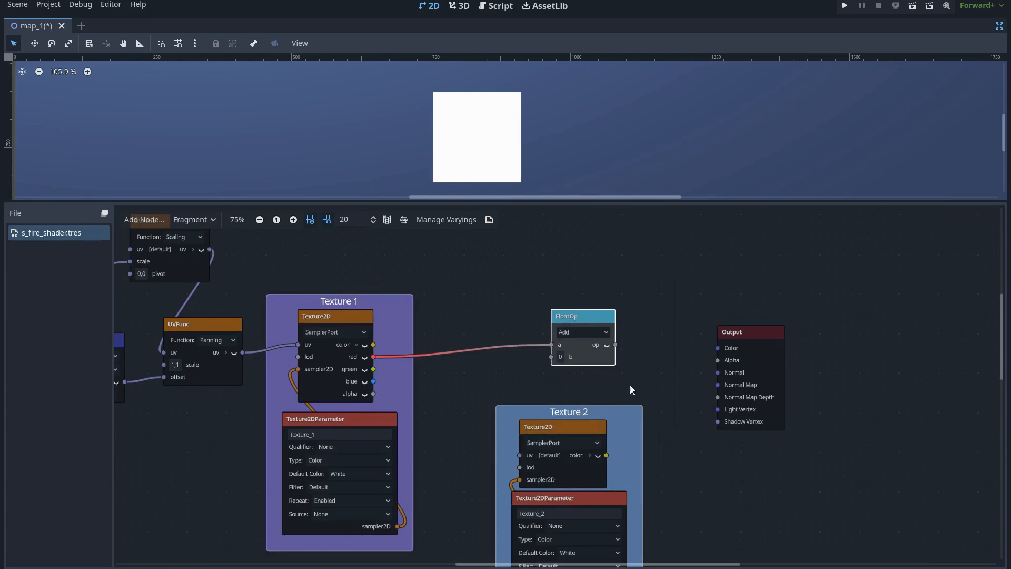
Expand Texture 2's color output, connect its red channel to the Add node's input b, and connect the Add result to the Output node's Color
scroll(632, 393, down, 1)
click(579, 432)
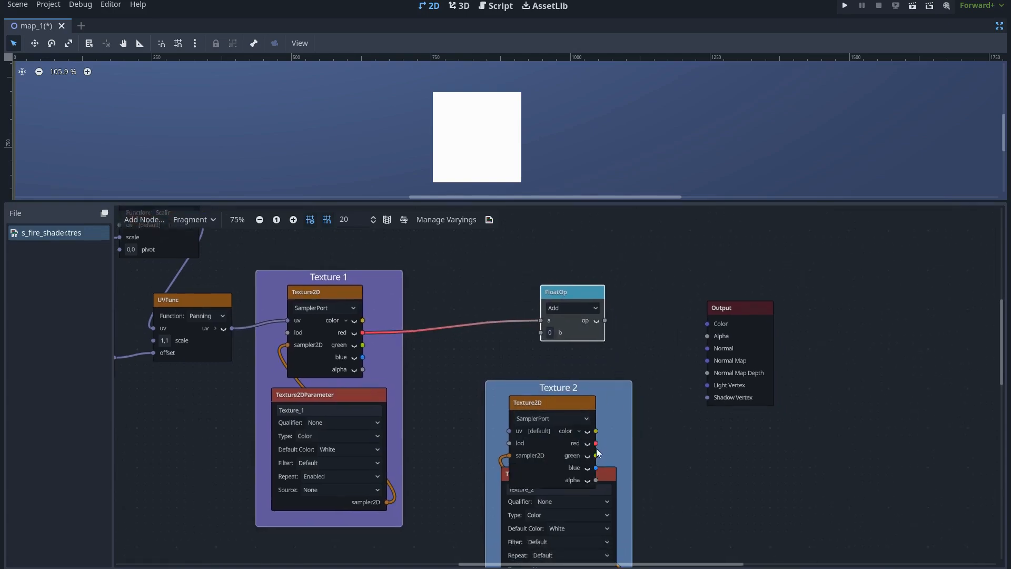
drag(547, 343, 539, 334)
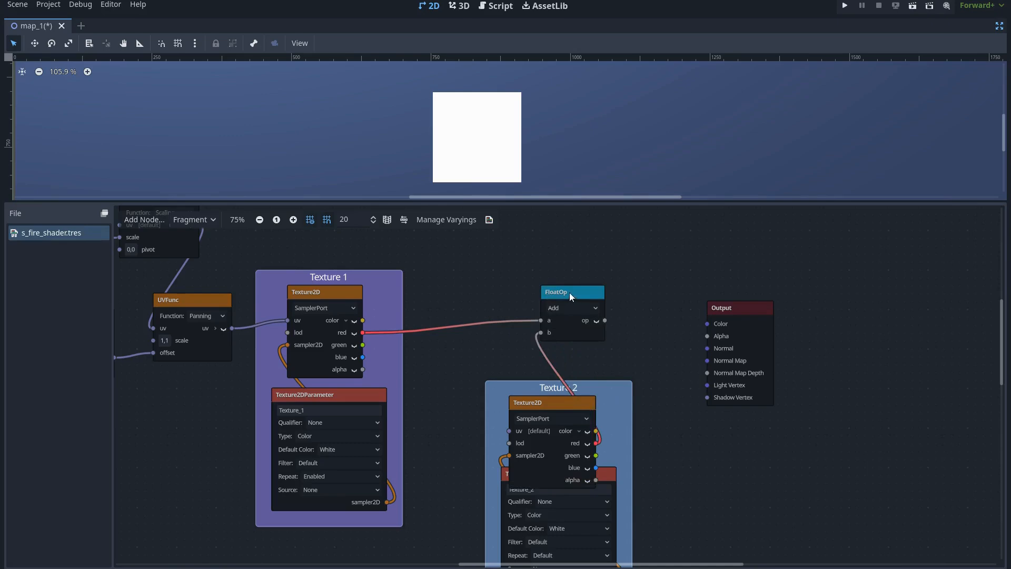
drag(567, 294, 705, 324)
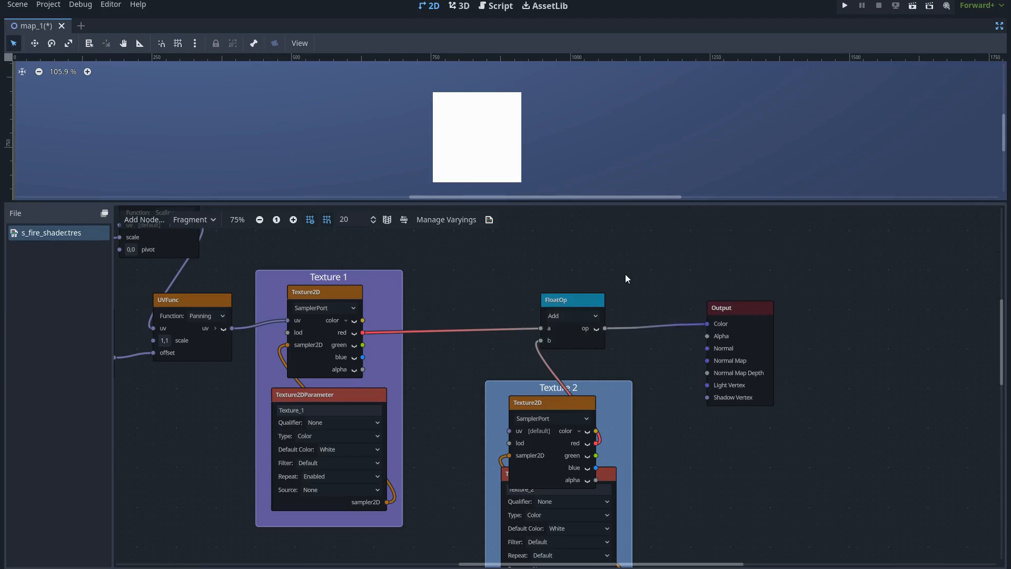
Assign a new GradientTexture2D to the Texture 2 shader parameter on StaticFire's material
key(ctrl+shift+F11)
click(119, 186)
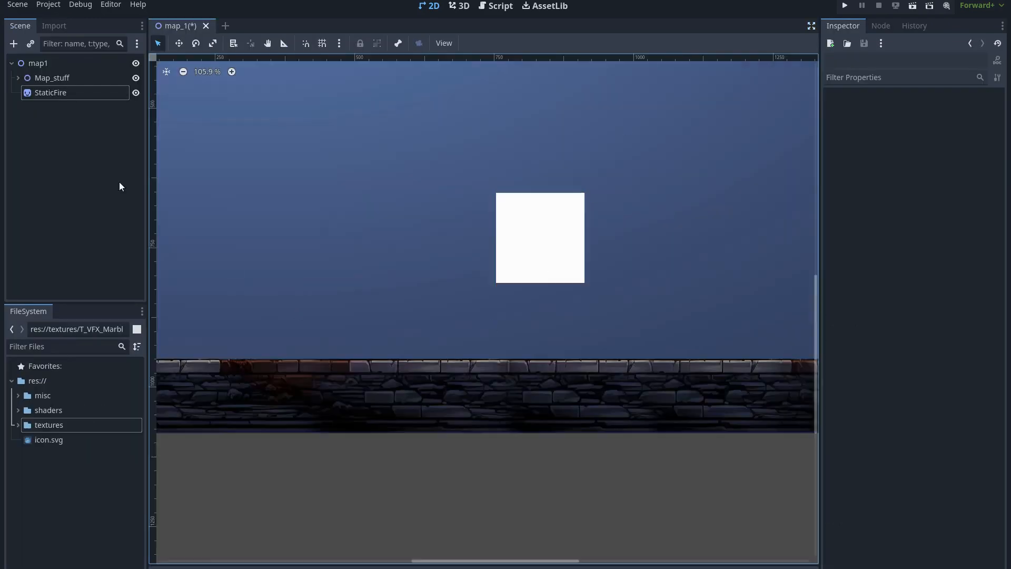
click(66, 94)
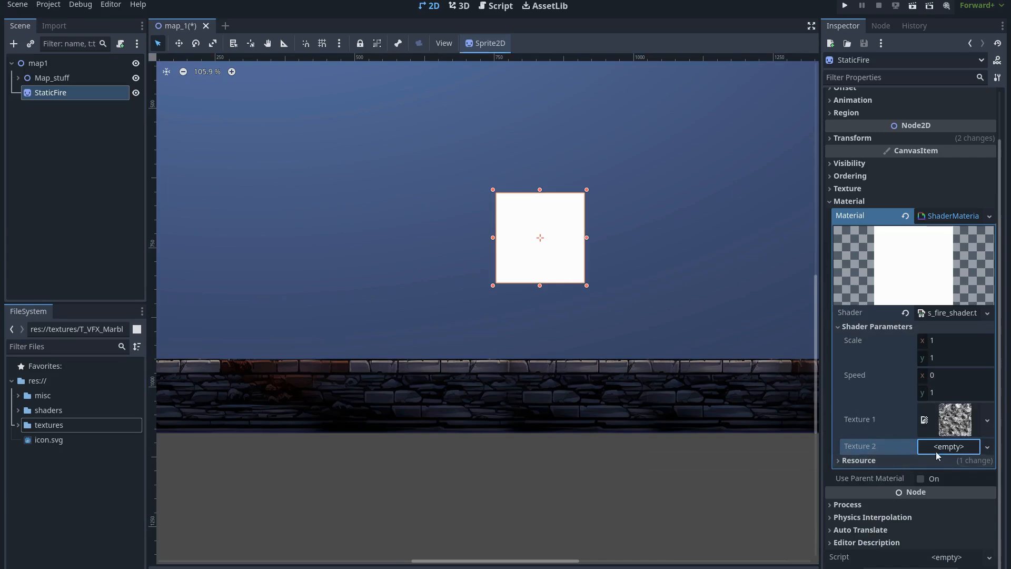
click(986, 448)
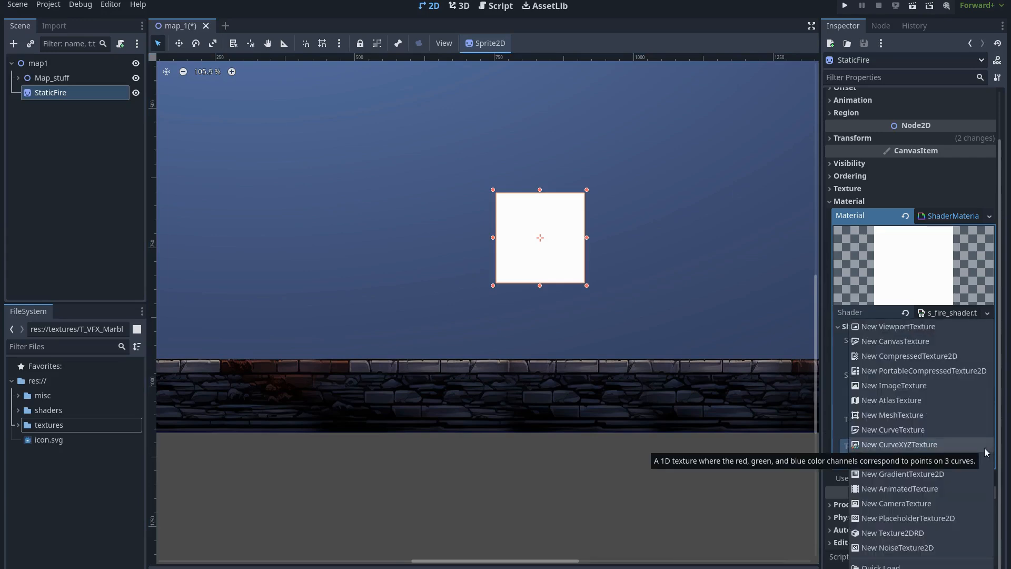
click(930, 476)
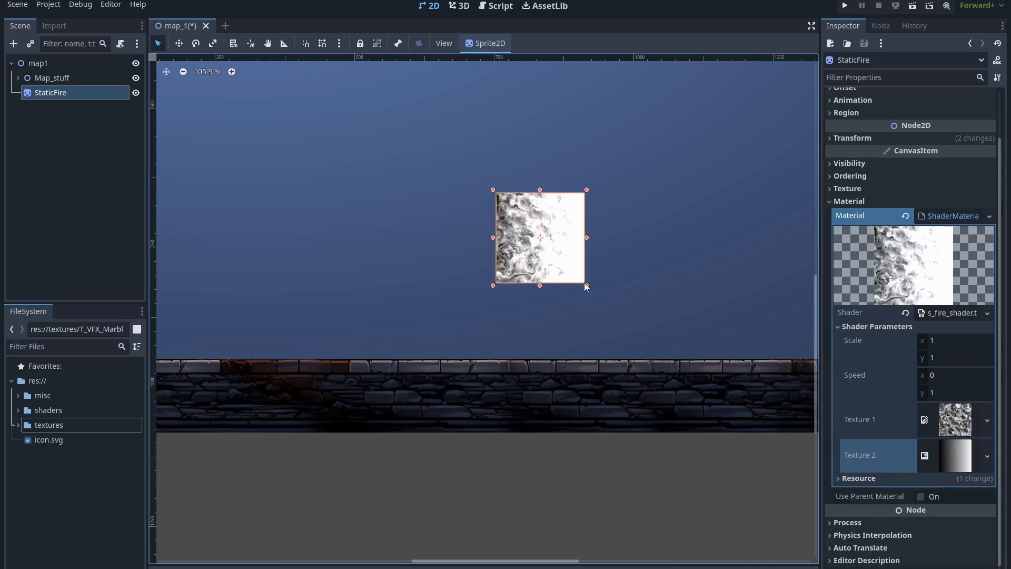
Make Texture 2's gradient vertical by moving its fill end point to the bottom-left corner, with black above and white below
scroll(606, 254, up, 5)
scroll(606, 279, up, 2)
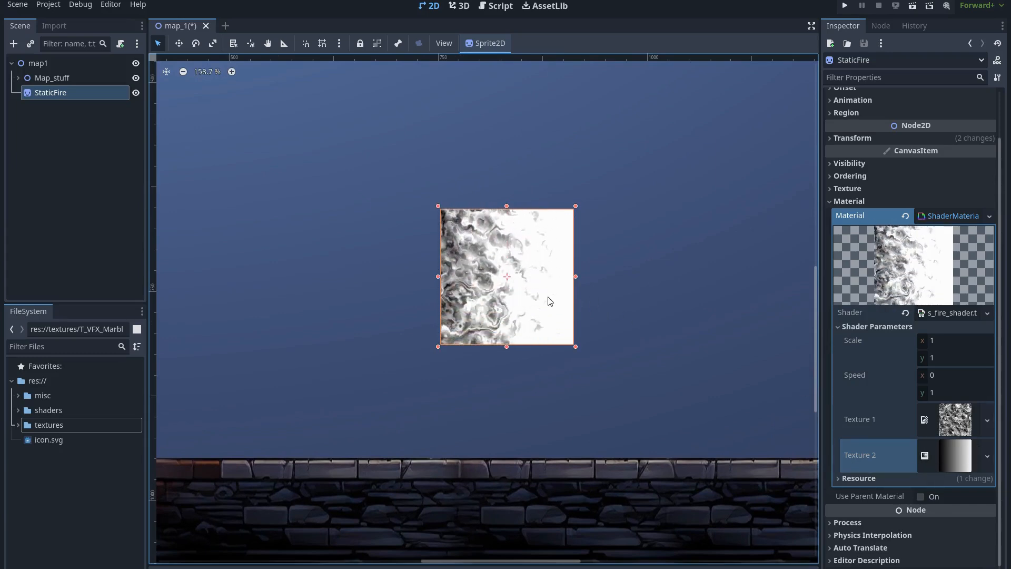
click(958, 455)
scroll(946, 438, down, 3)
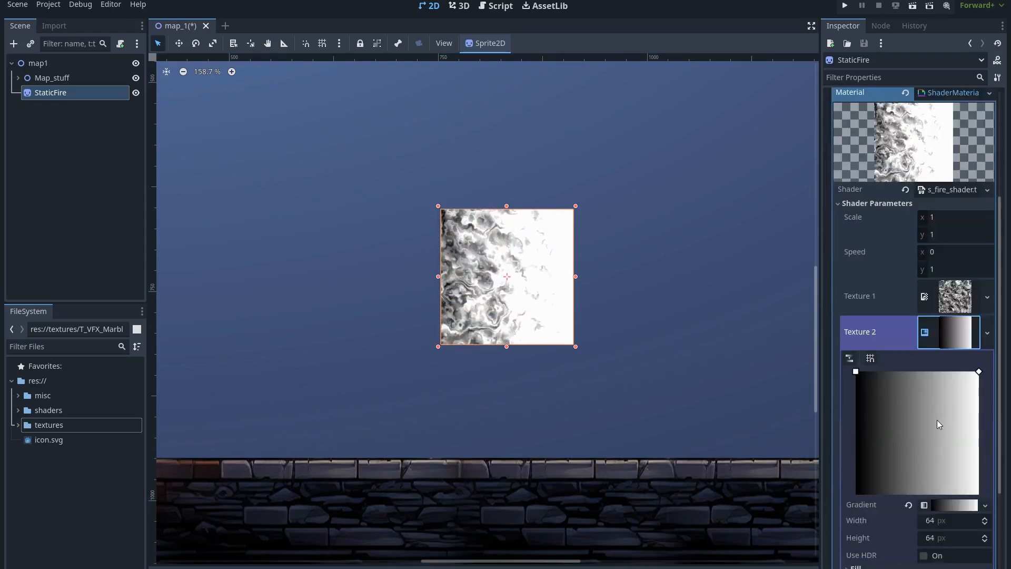
scroll(943, 335, down, 2)
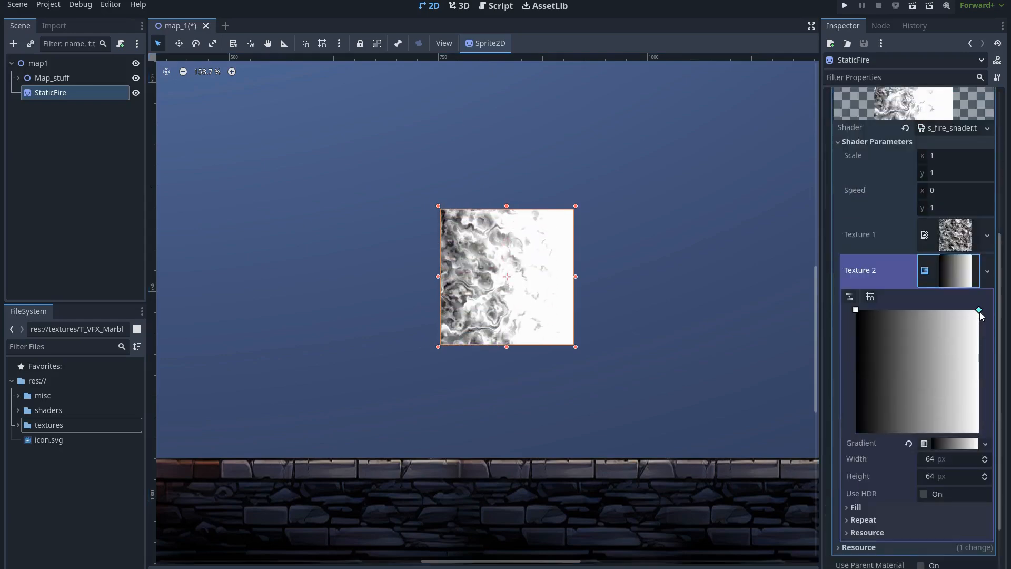
drag(978, 311, 852, 441)
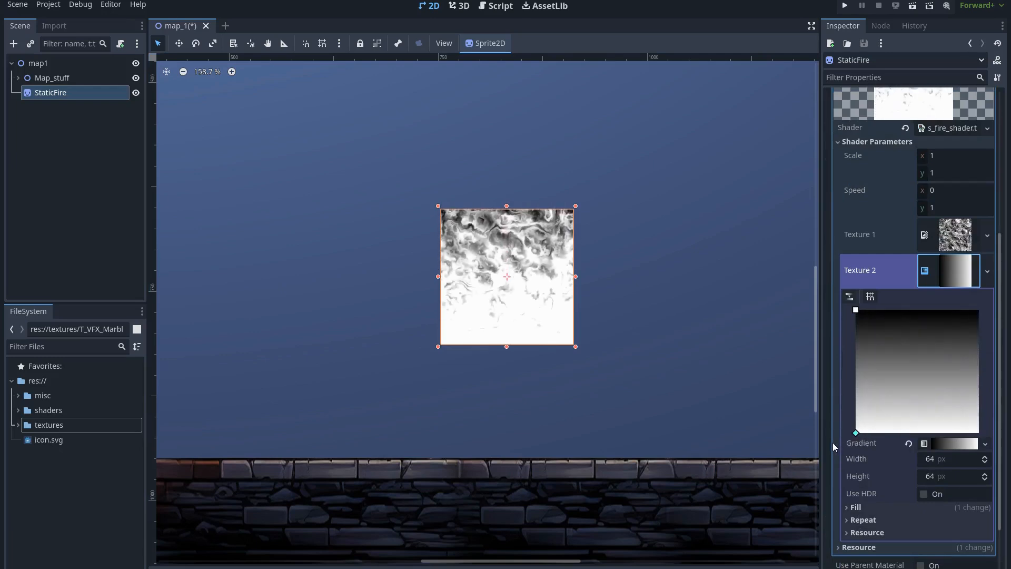
Try shifting the black stop of Texture 2's gradient, return it to the start, and collapse the texture's settings
click(943, 445)
mouse_move(855, 492)
mouse_down()
mouse_move(940, 494)
mouse_move(844, 493)
mouse_up()
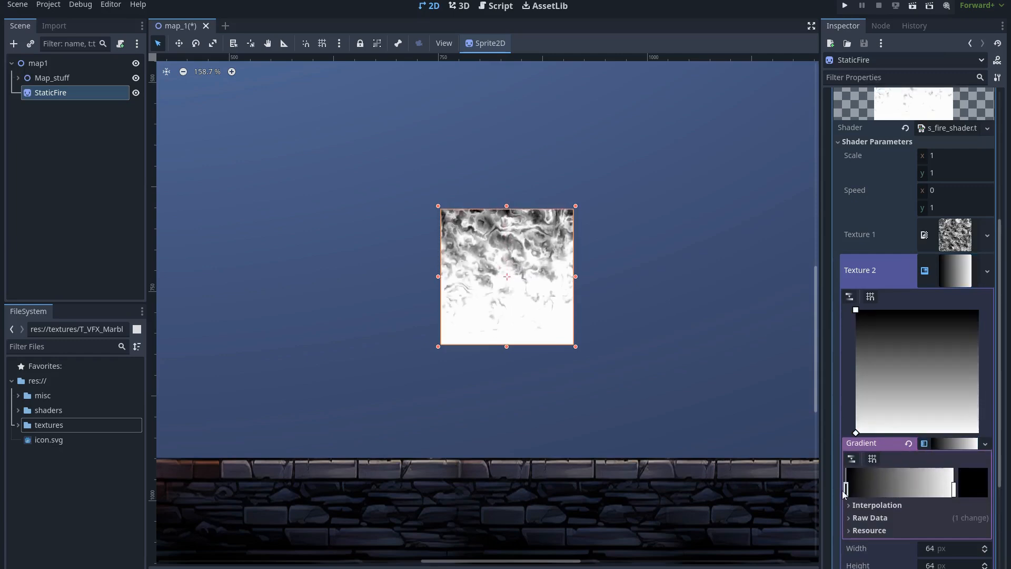
click(951, 280)
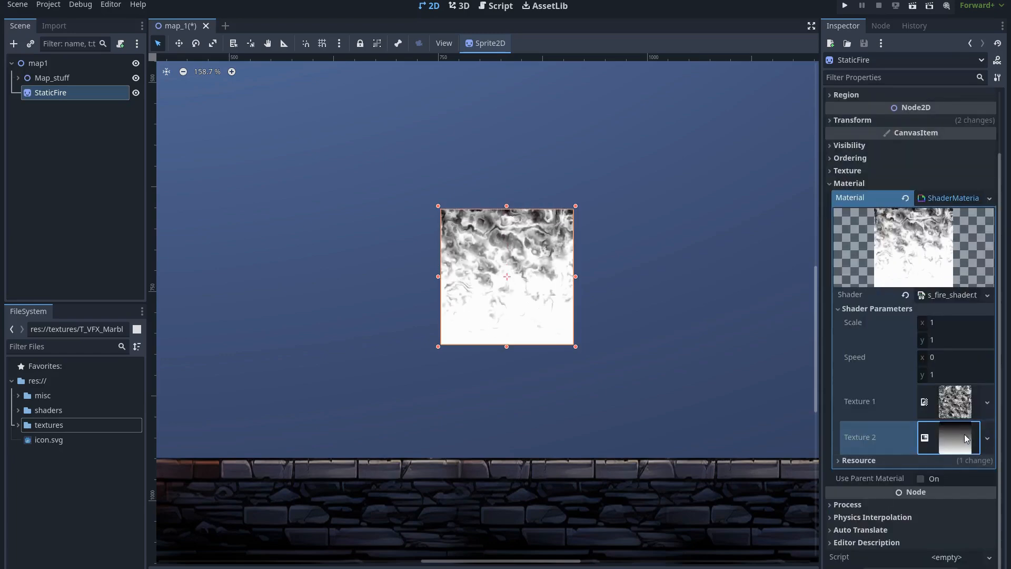
Deselect StaticFire and reopen the s_fire_shader.tres graph in the shader editor
scroll(638, 313, down, 4)
middle_drag(638, 313, 605, 348)
scroll(605, 348, up, 3)
click(457, 504)
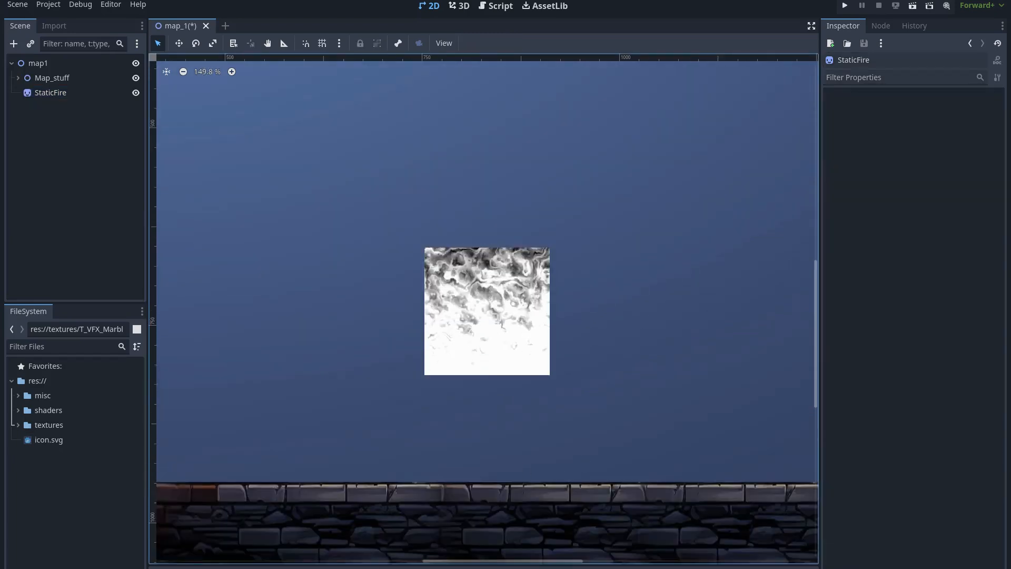
click(385, 568)
scroll(542, 416, down, 1)
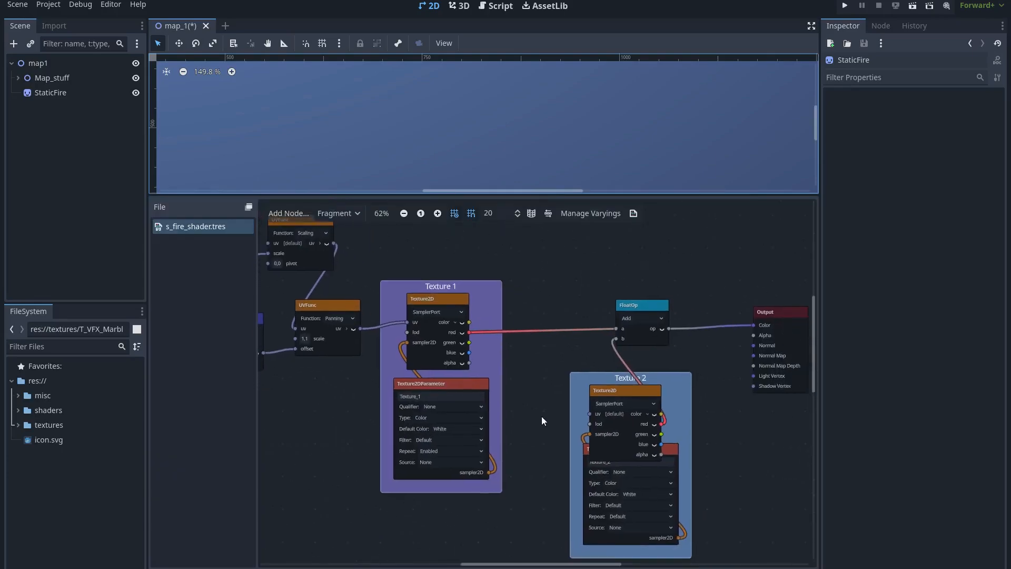
Move the Texture 3 frame up beside the Texture 2 frame and shift the Output node farther right
key(ctrl+shift+F11)
scroll(419, 405, down, 1)
middle_drag(419, 404, 444, 412)
scroll(576, 415, down, 3)
middle_drag(586, 447, 567, 369)
scroll(568, 369, up, 2)
drag(521, 459, 624, 369)
middle_drag(656, 347, 644, 404)
scroll(645, 404, up, 1)
drag(577, 332, 727, 331)
drag(593, 435, 618, 378)
scroll(562, 359, up, 3)
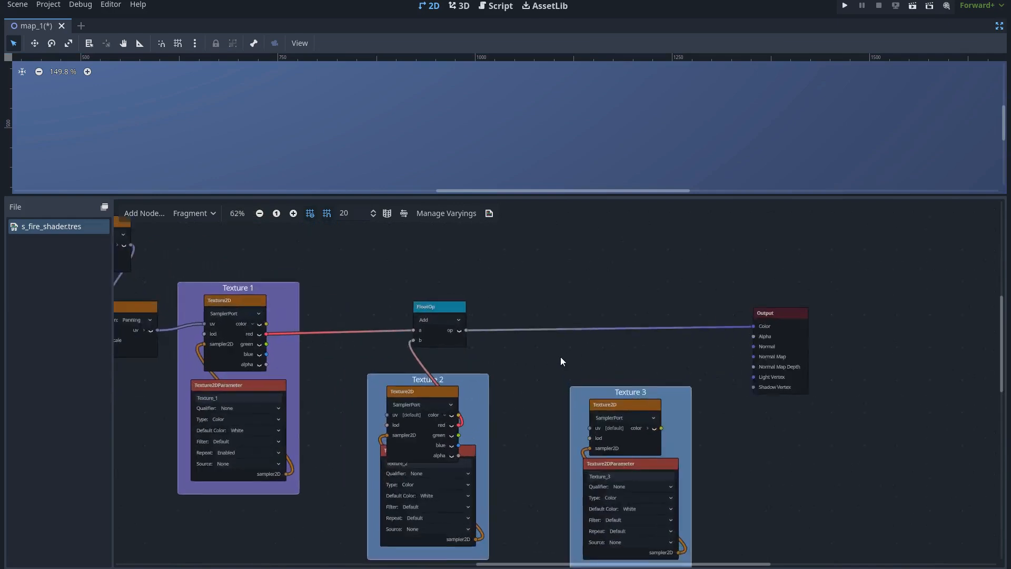
Disconnect the Add node from the Output and feed its result into a new scalar Multiply node above Texture 3
drag(746, 334, 530, 341)
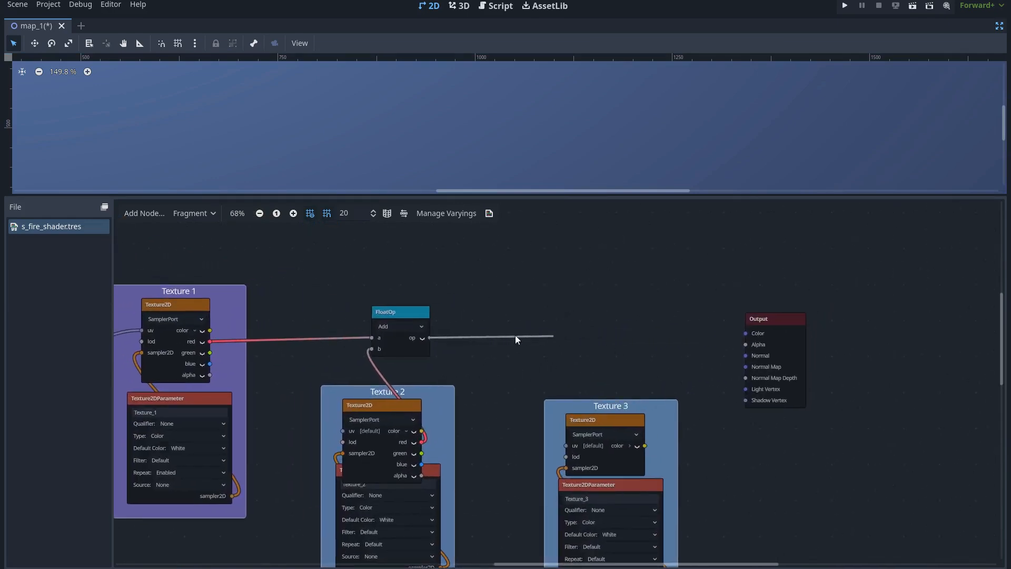
drag(432, 344, 595, 305)
text(multiply)
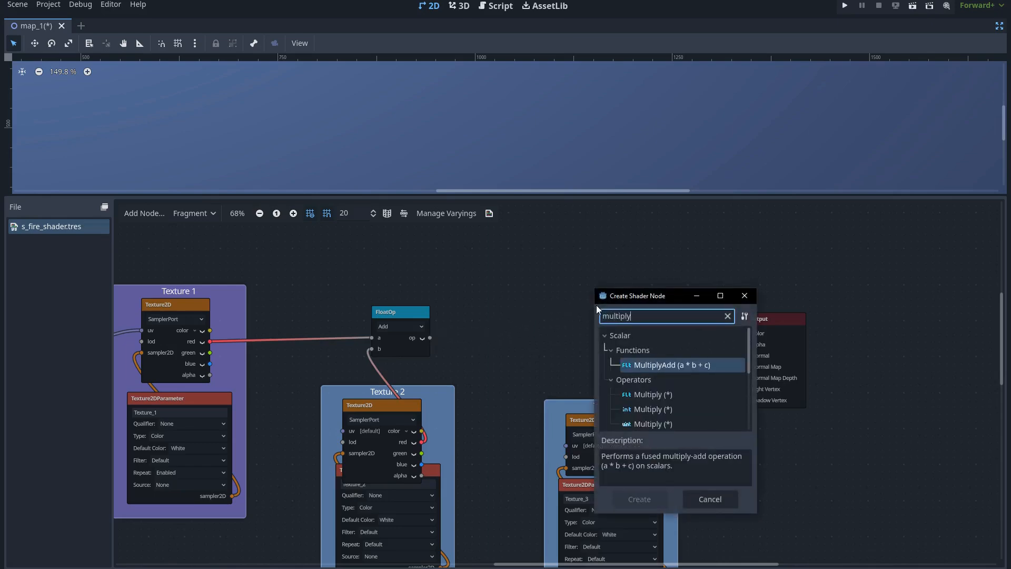
click(632, 396)
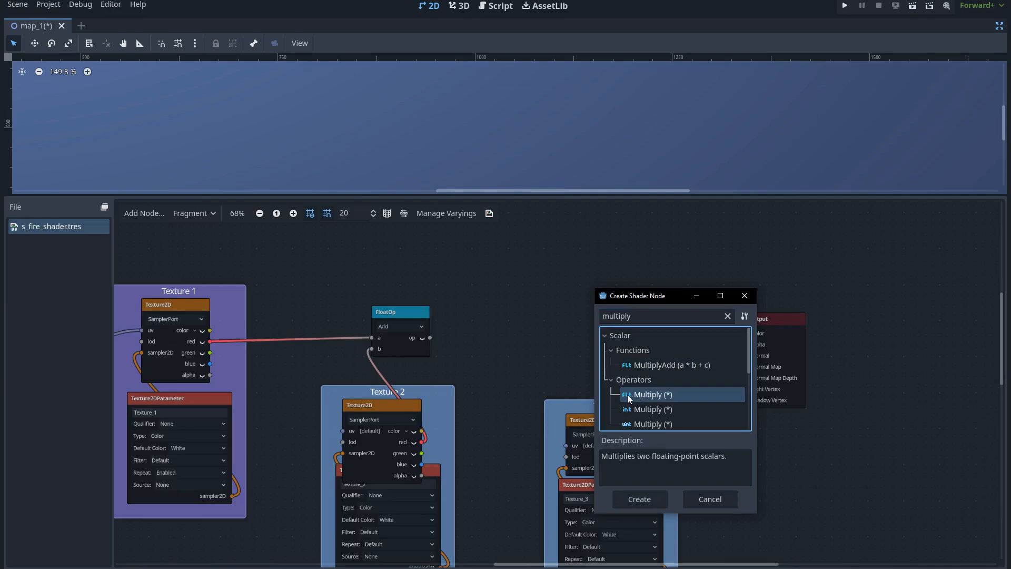
double_click(657, 395)
mouse_move(618, 319)
mouse_down()
mouse_move(621, 332)
mouse_move(628, 311)
mouse_up()
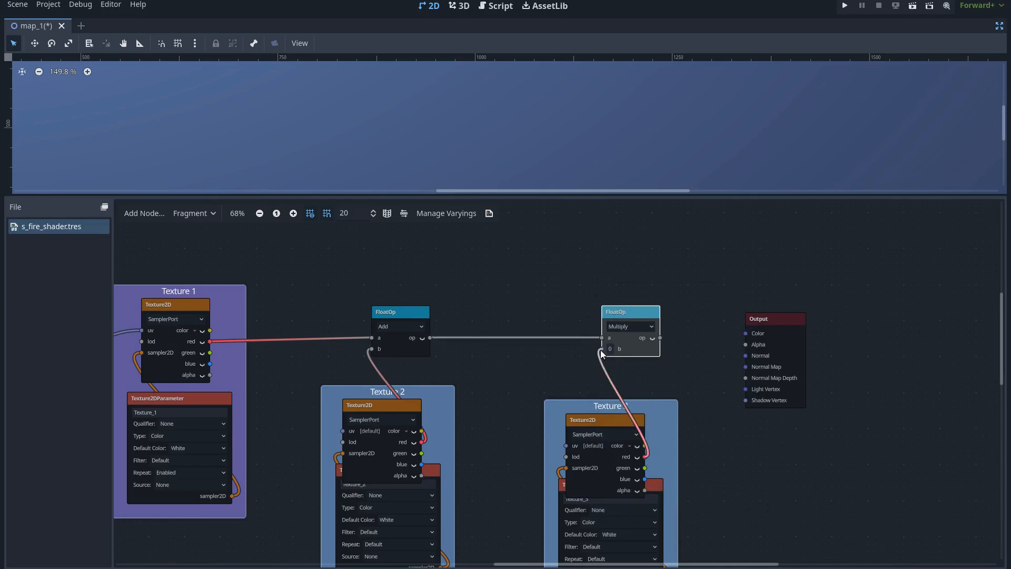
Connect Texture 3's red channel to the Multiply node's b input and the Multiply result to the Output's Color
drag(601, 351, 602, 349)
scroll(627, 353, right, 3)
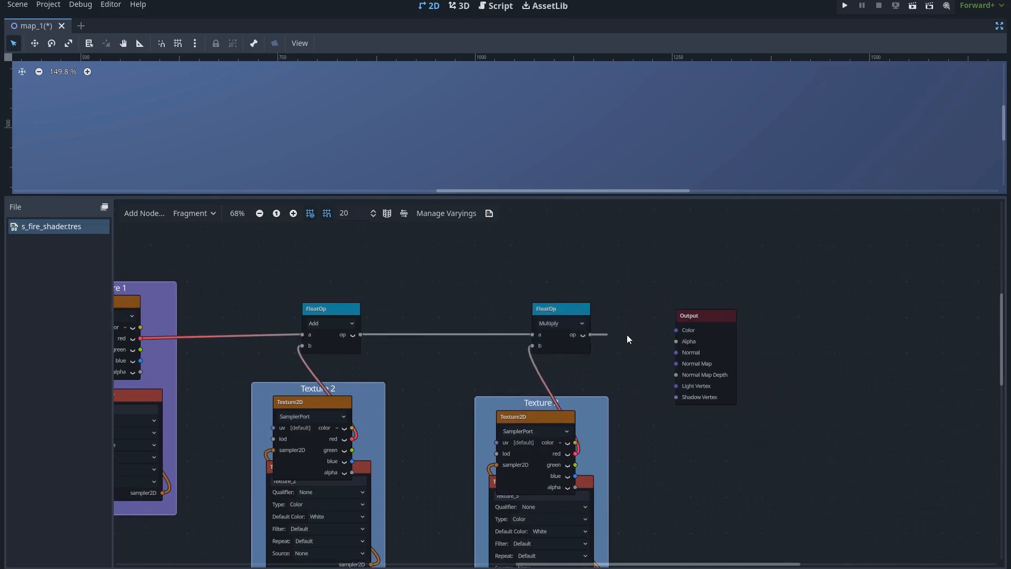
drag(677, 338, 676, 336)
scroll(627, 364, down, 2)
middle_drag(621, 367, 732, 372)
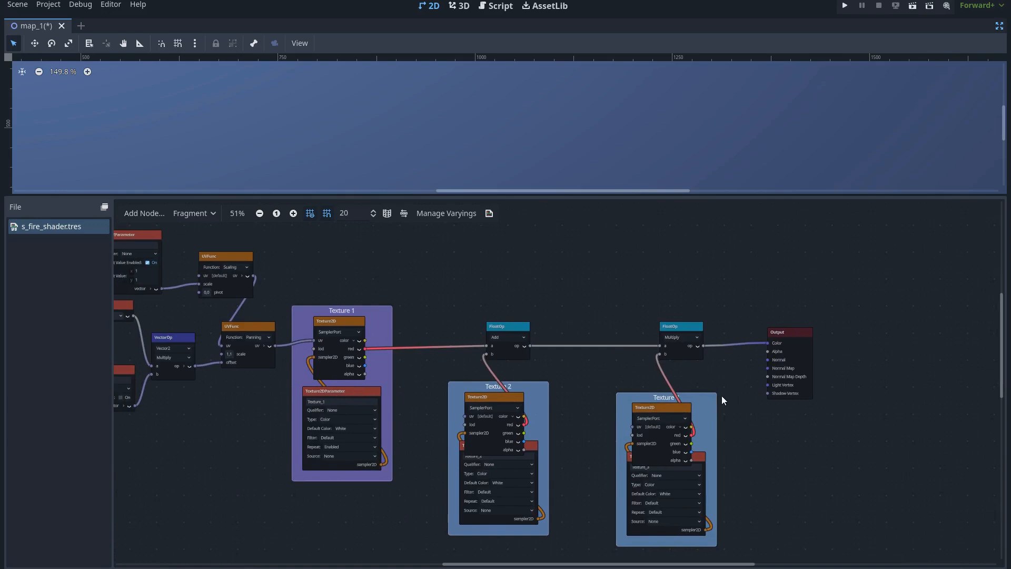
Enlarge the scene viewport, collapse the shader editor and bring back the side docks
drag(516, 195, 530, 416)
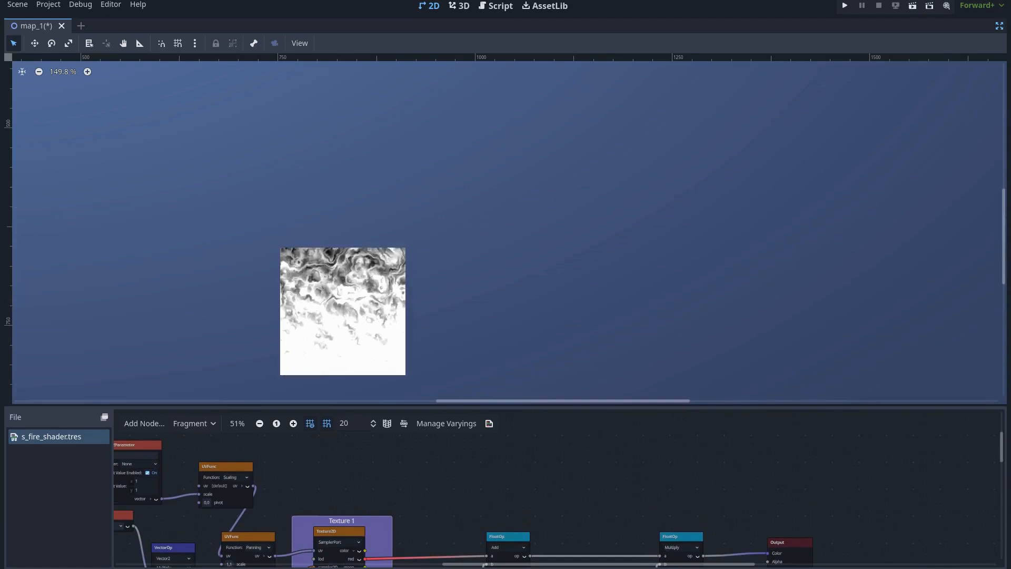
click(232, 568)
middle_drag(534, 435, 628, 424)
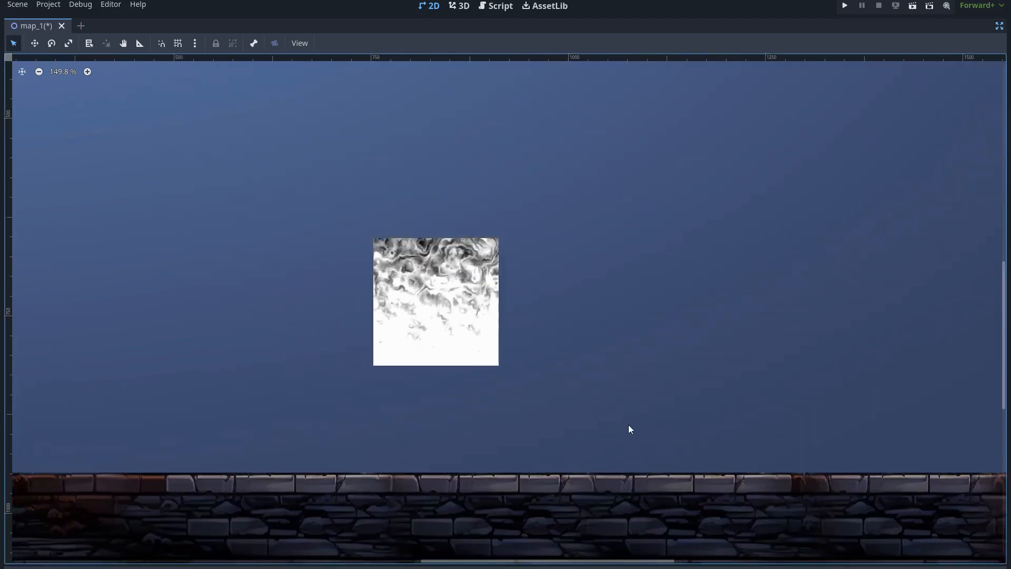
key(ctrl+shift+F11)
middle_drag(551, 423, 471, 423)
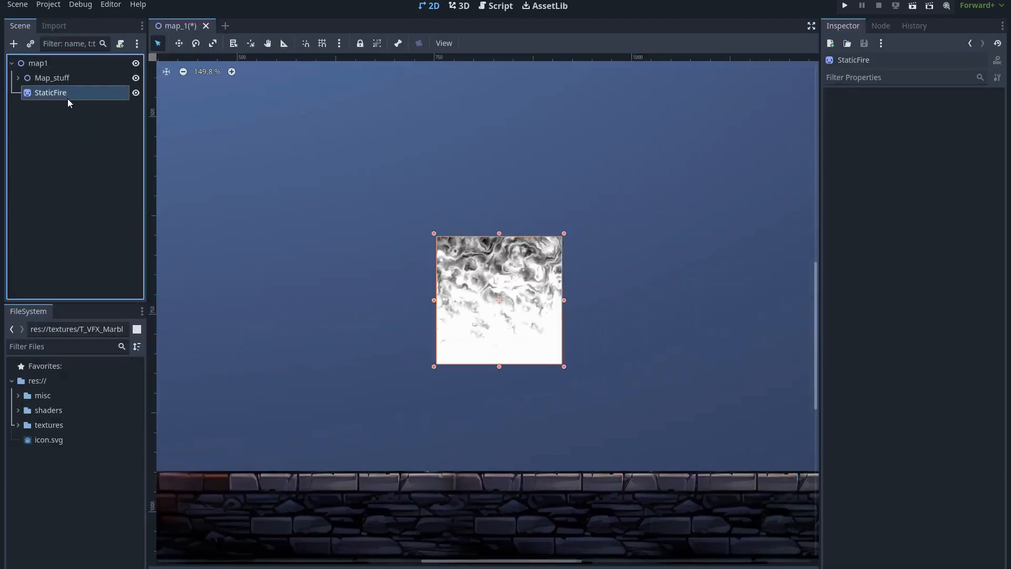
Select StaticFire and expand the project's textures folder to show its image files
click(53, 92)
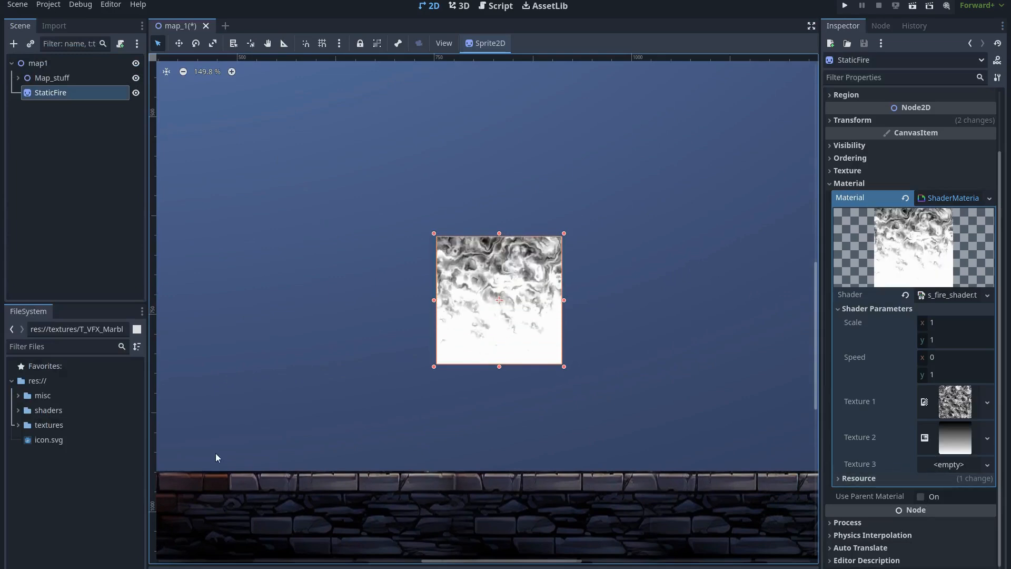
click(18, 425)
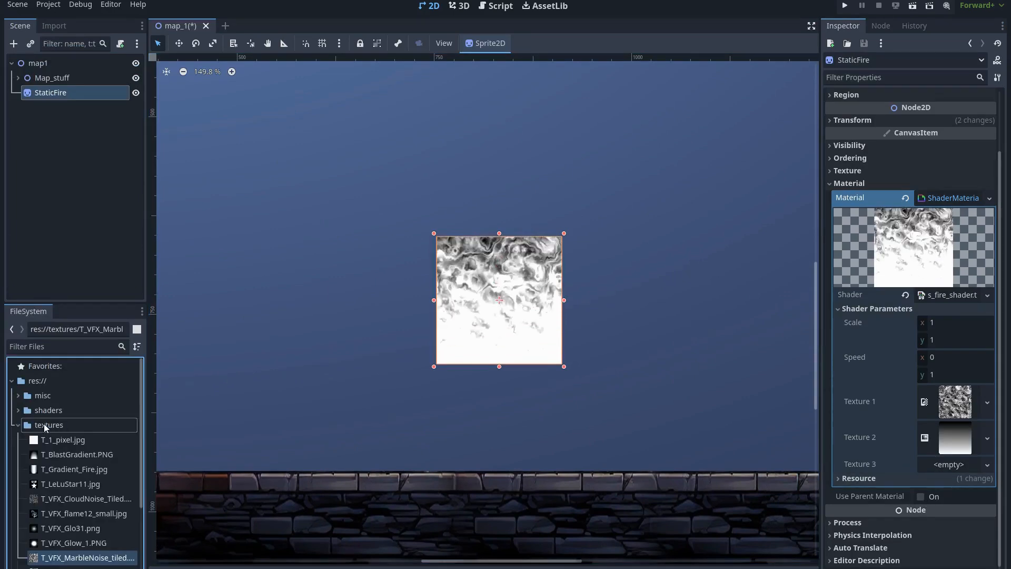
scroll(88, 490, down, 2)
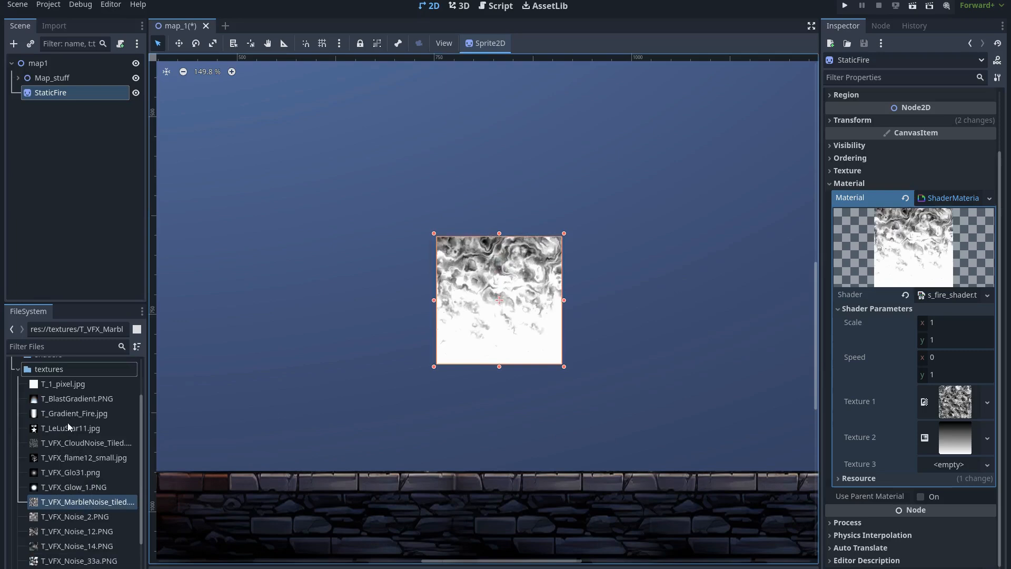
Try T_LeLuStar11.jpg as the Texture 3 shader parameter
mouse_move(66, 426)
drag(66, 428, 953, 464)
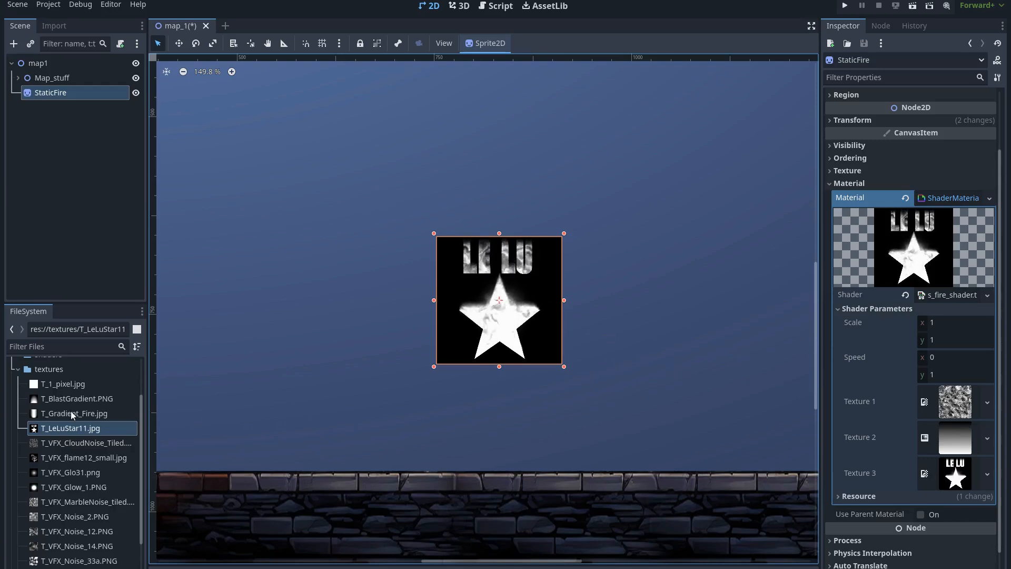
Assign T_Gradient_Fire.jpg to the Texture 3 shader parameter and save the scene
mouse_move(71, 413)
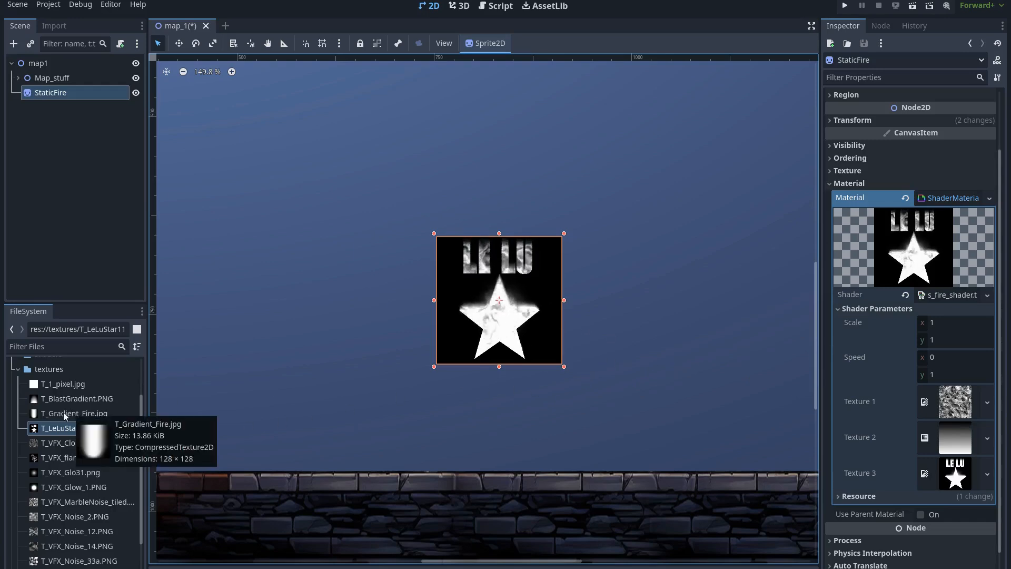
drag(69, 413, 956, 474)
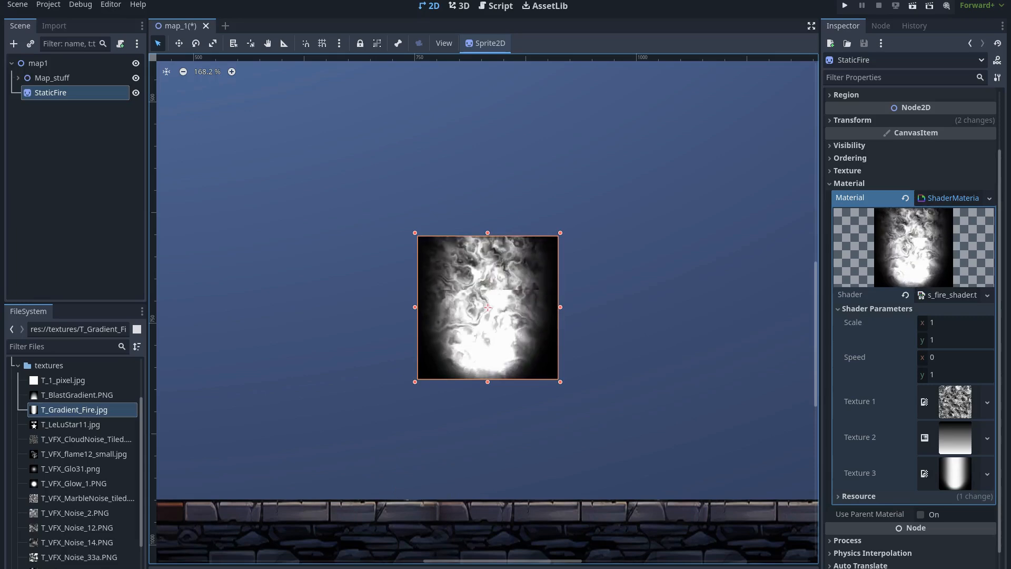
key(alt+s)
In the shader graph, move the Texture 4 frame up beside the Texture 3 frame and shift the Output node farther right
drag(601, 404, 598, 279)
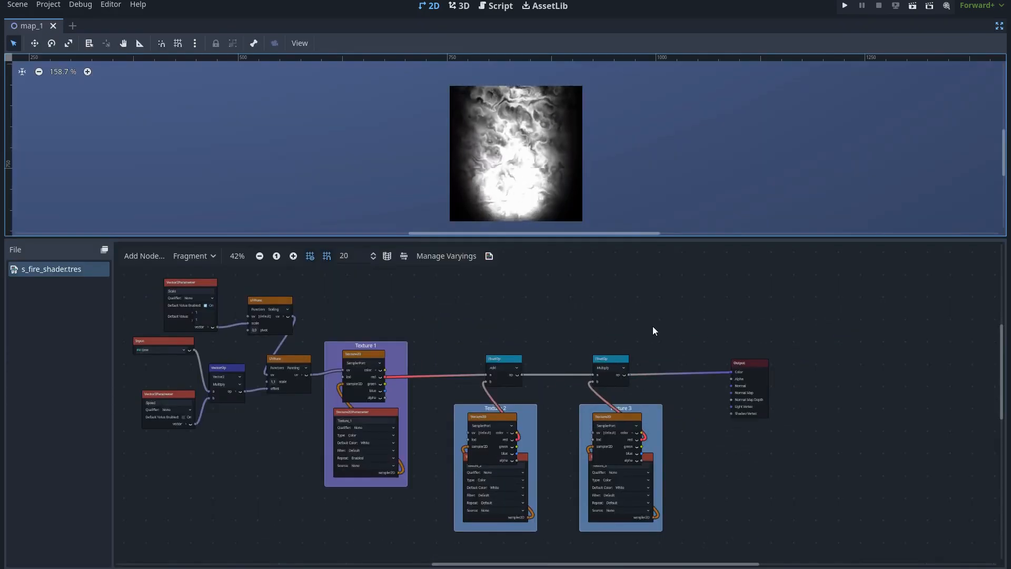
scroll(717, 486, down, 2)
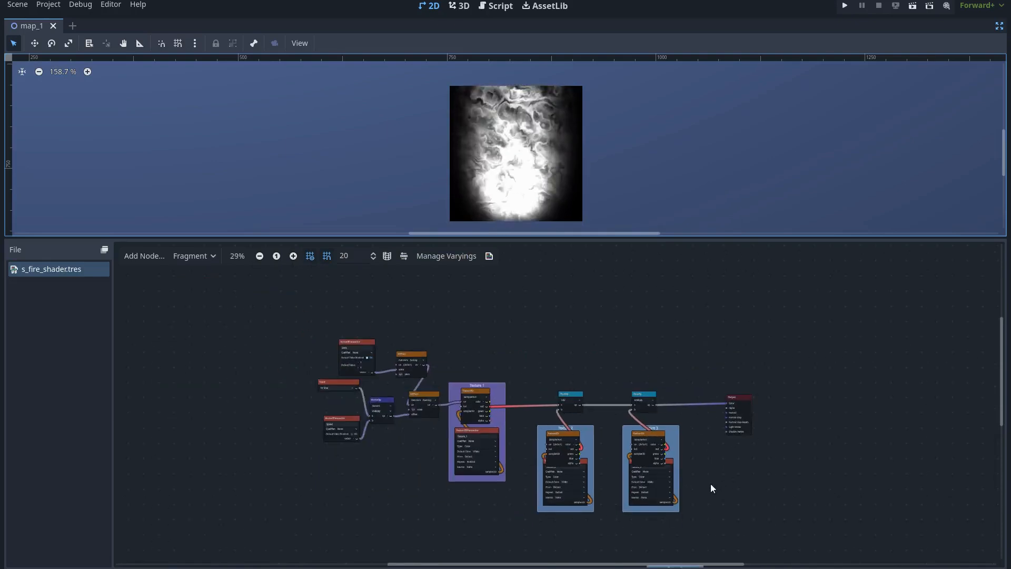
middle_drag(716, 490, 658, 403)
drag(570, 481, 687, 343)
middle_drag(600, 359, 523, 397)
scroll(526, 384, up, 3)
drag(572, 361, 678, 359)
drag(582, 416, 589, 388)
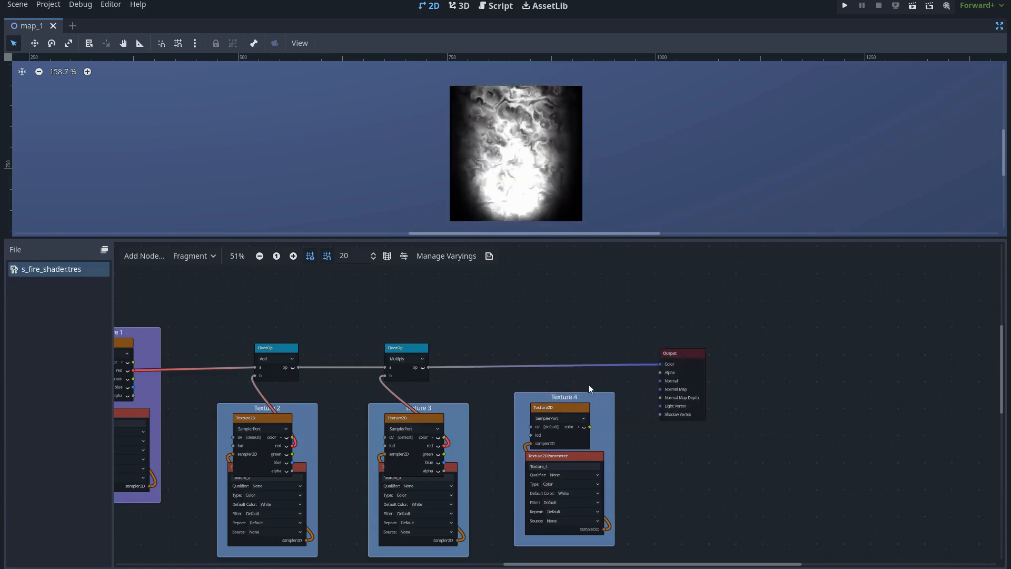
Disconnect the Multiply node from the Output and feed its result into a new scalar Subtract node above Texture 4
scroll(589, 389, up, 1)
drag(669, 362, 565, 369)
scroll(453, 373, up, 1)
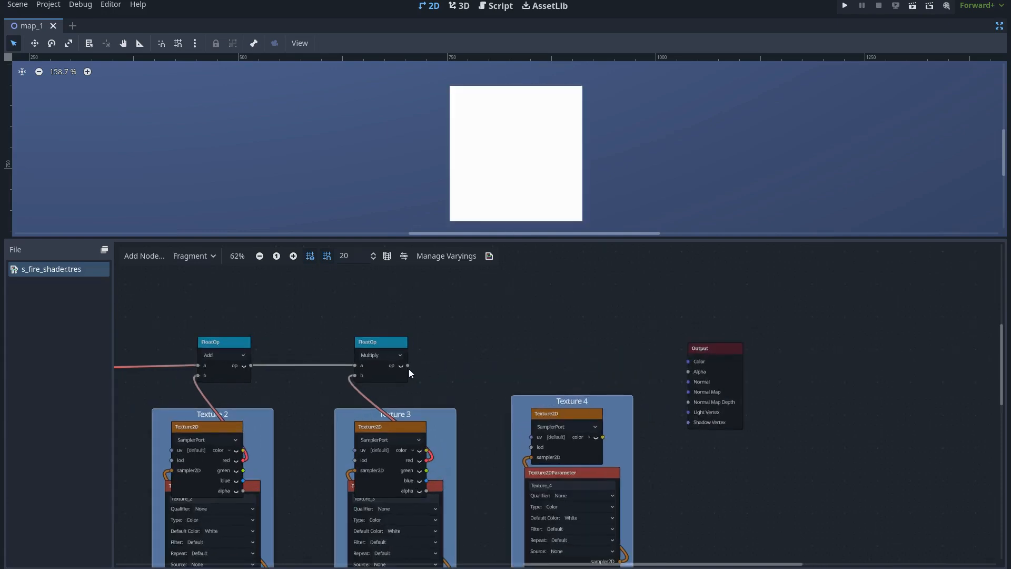
drag(408, 365, 543, 340)
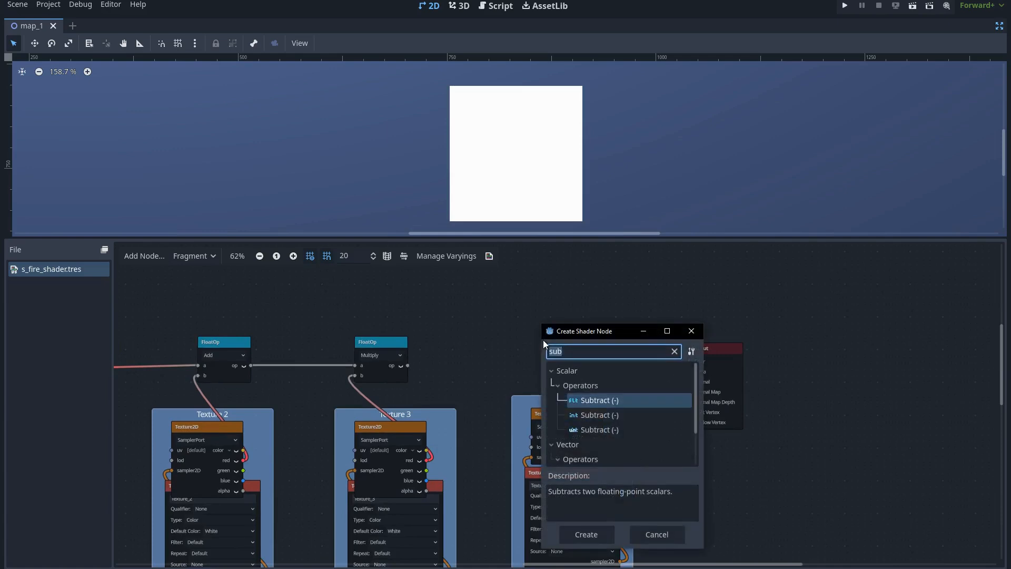
click(602, 396)
double_click(602, 397)
drag(570, 346, 590, 343)
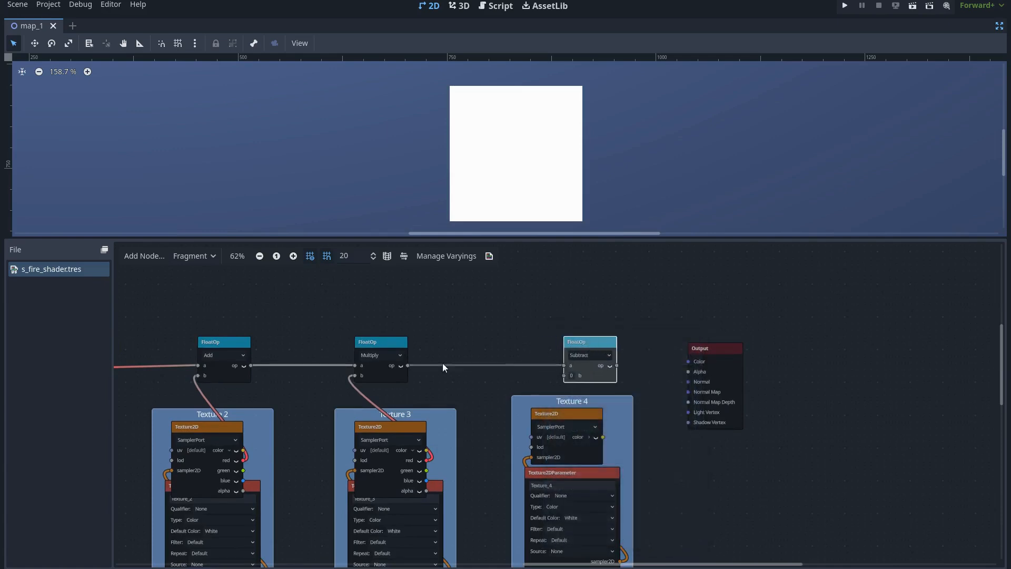
Expand Texture 4's color output, connect its red channel to Subtract's b input, and connect the Subtract result to the Output's Color
click(589, 441)
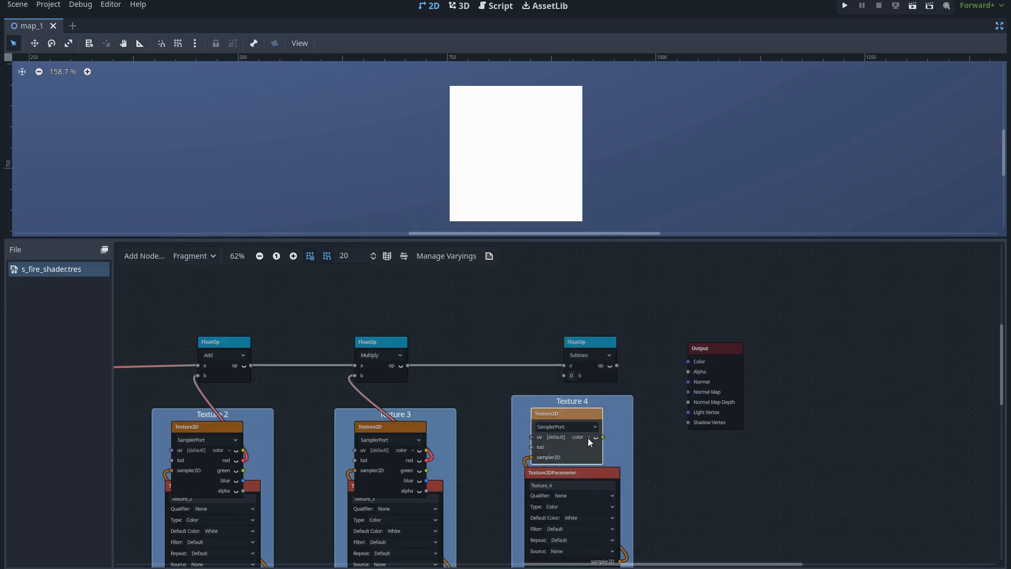
click(589, 438)
drag(603, 447, 563, 375)
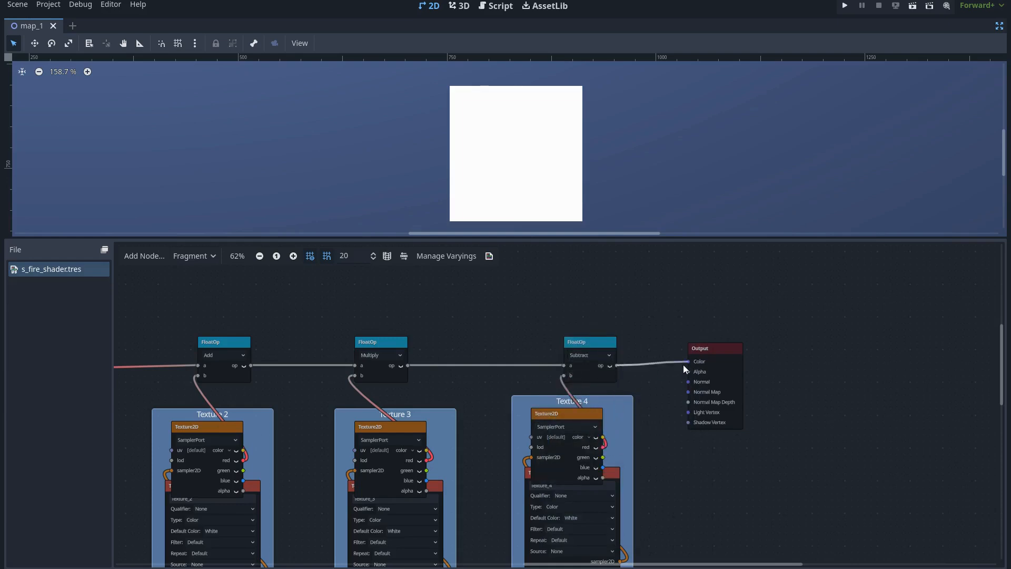
drag(684, 364, 688, 362)
middle_drag(672, 374, 722, 403)
scroll(709, 388, down, 2)
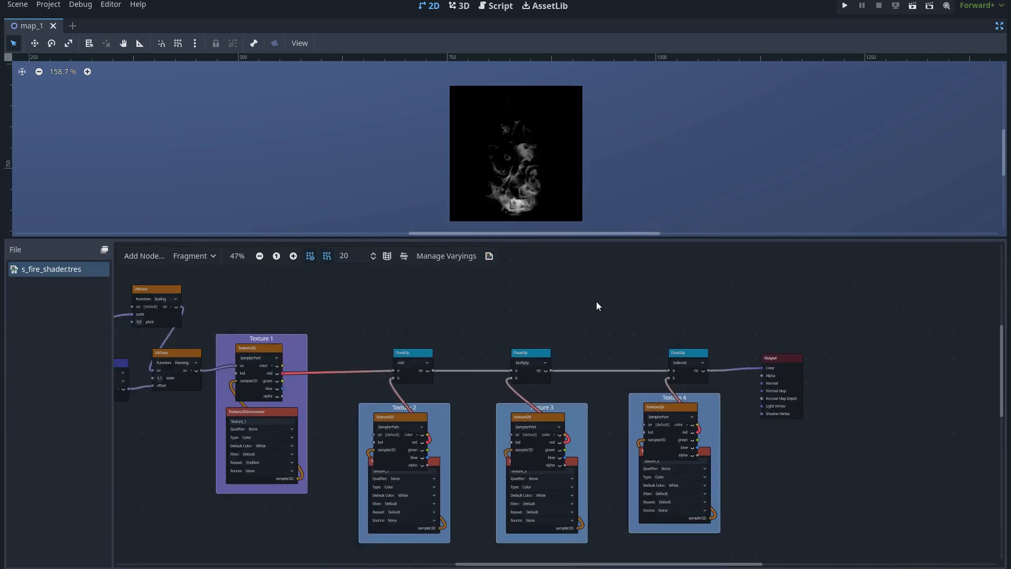
Save the changes and return from the shader graph to the full scene view with the side docks shown
drag(594, 238, 595, 389)
key(alt+s)
middle_drag(623, 264, 522, 420)
key(ctrl+shift+F11)
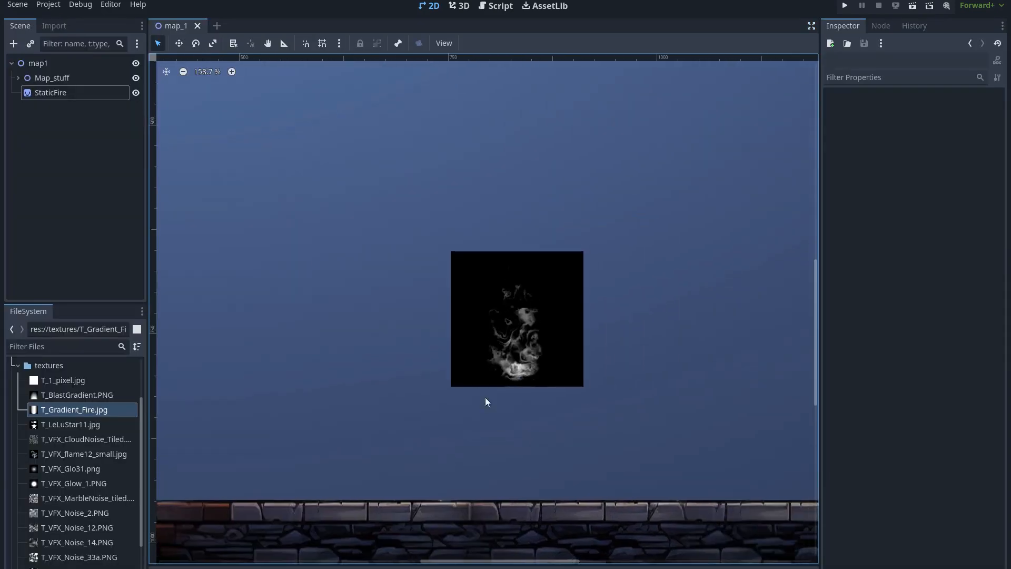
Assign a new GradientTexture2D to StaticFire's Texture 4 shader parameter
click(84, 95)
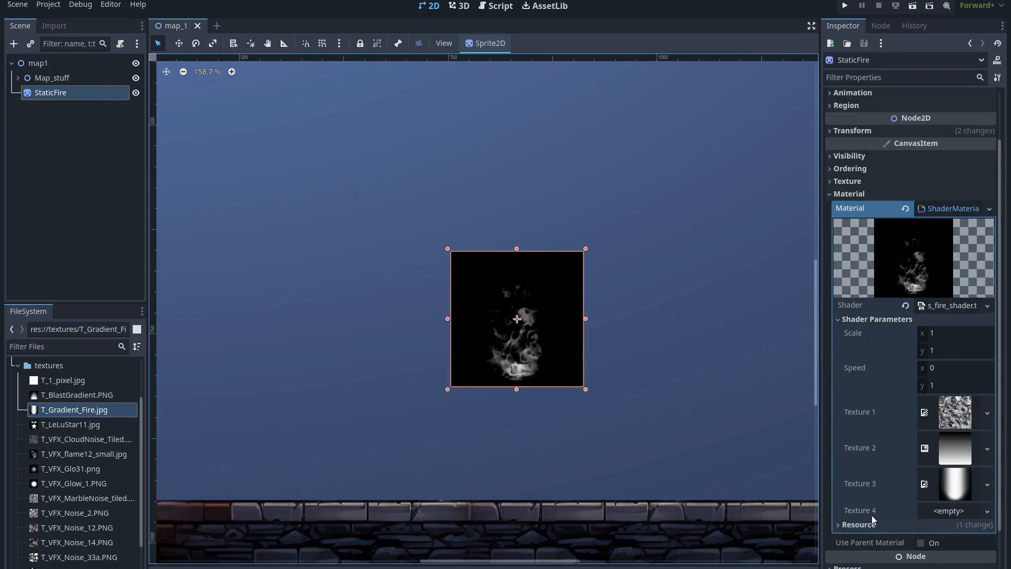
click(987, 512)
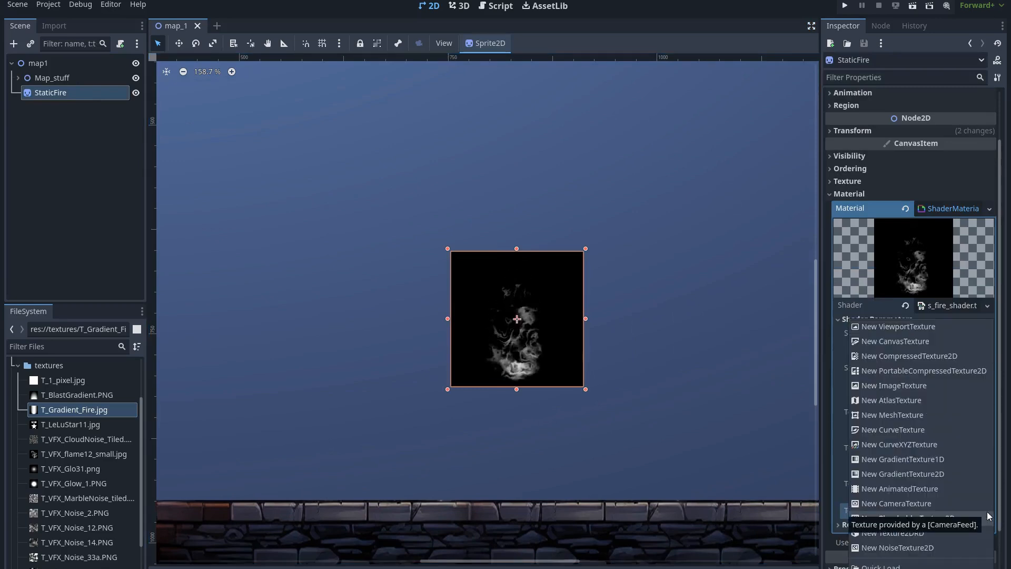
click(929, 474)
scroll(931, 473, down, 2)
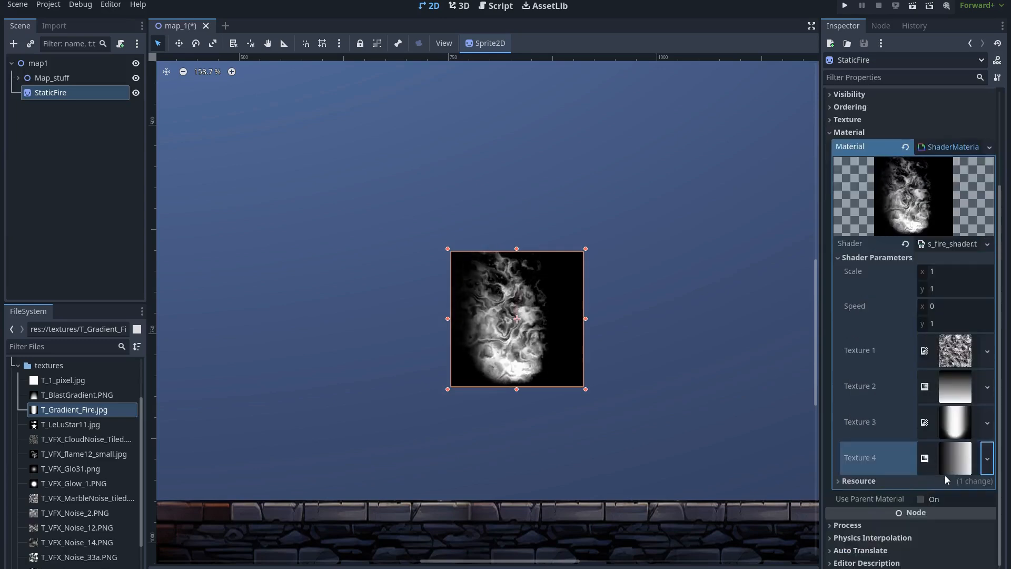
Make Texture 4's gradient vertical by moving its fill start point to the bottom-right corner, with white above and black below
click(956, 464)
scroll(935, 446, down, 3)
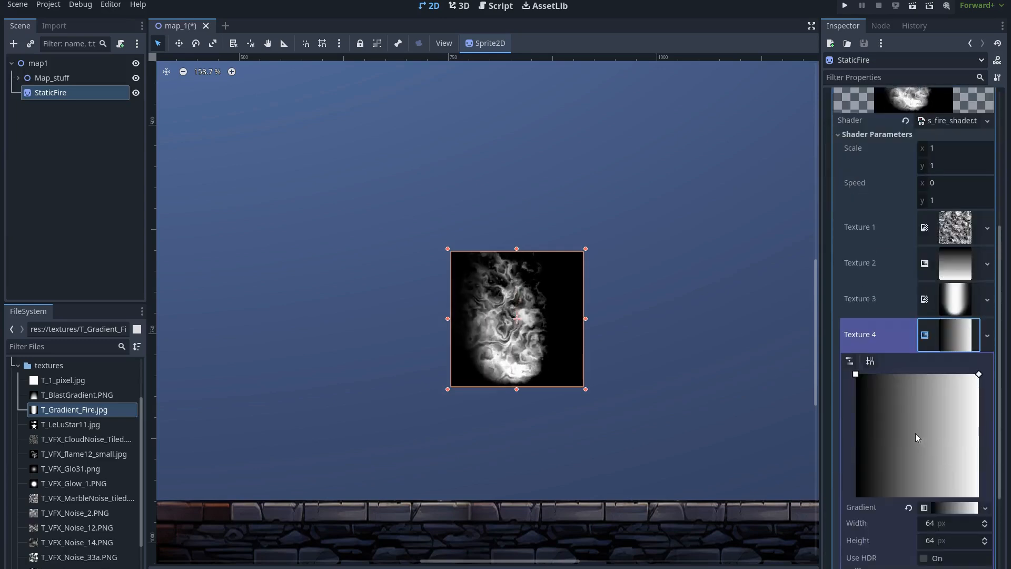
scroll(917, 440, down, 2)
drag(856, 313, 816, 310)
drag(979, 313, 1007, 319)
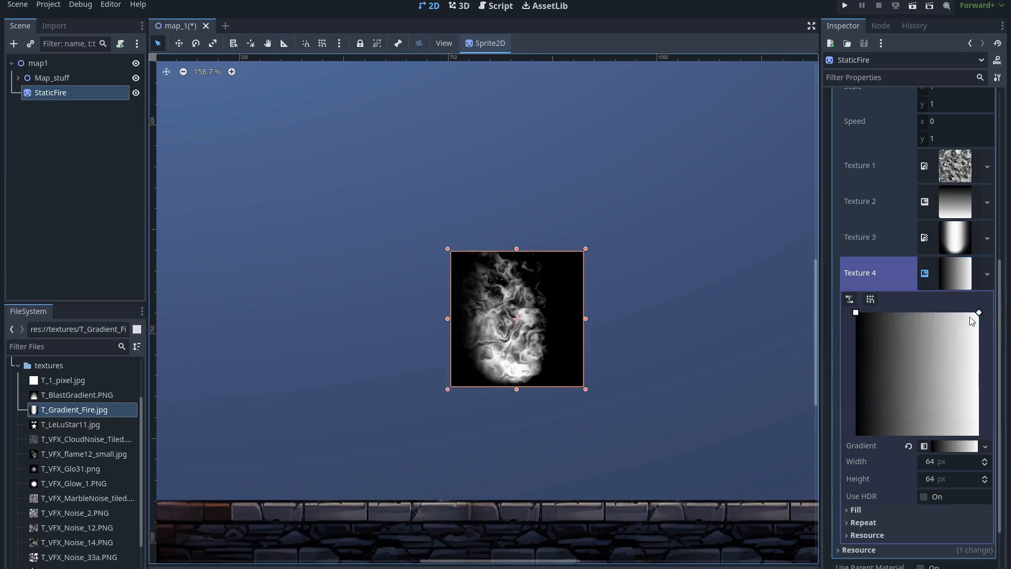
drag(857, 315, 1002, 457)
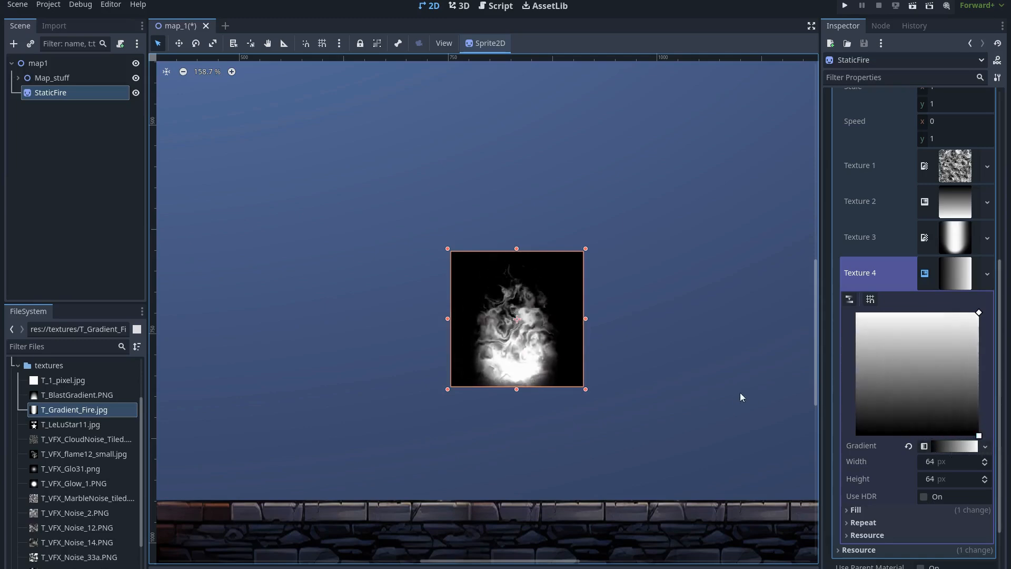
Check Texture 4's gradient stops, keeping black at the start and white at the end, and collapse the texture's settings
click(975, 446)
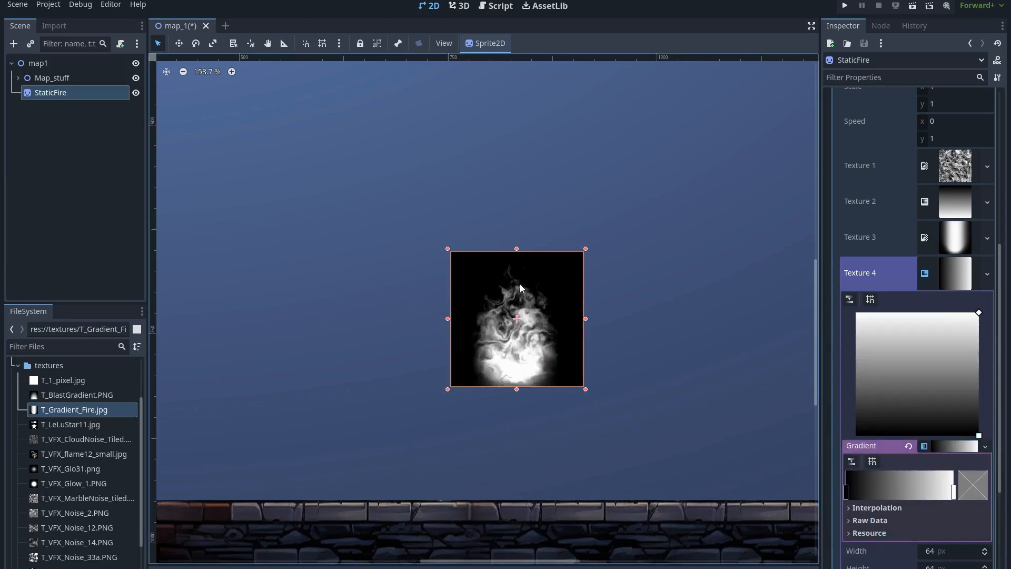
drag(847, 497, 791, 496)
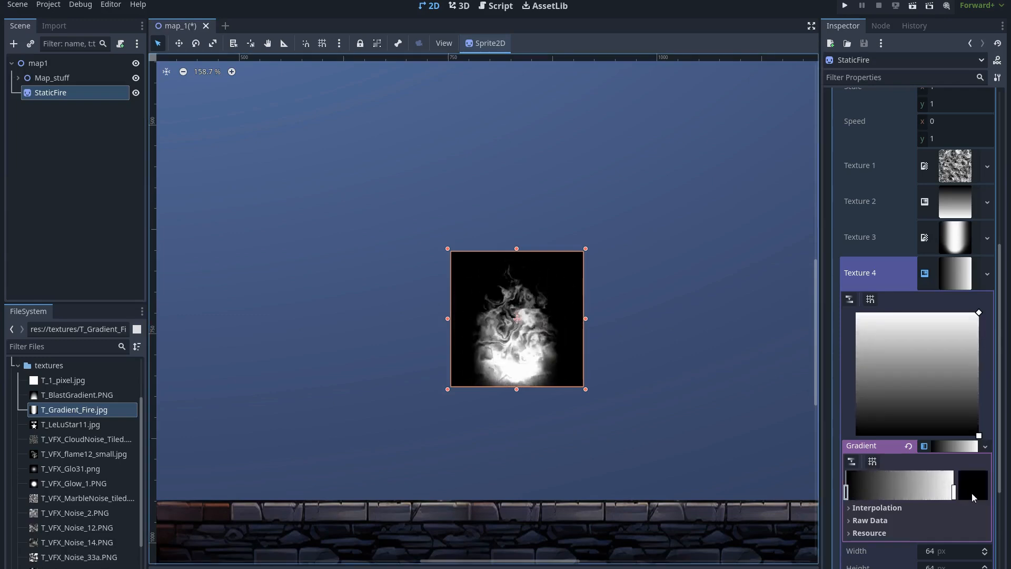
drag(954, 494, 1006, 492)
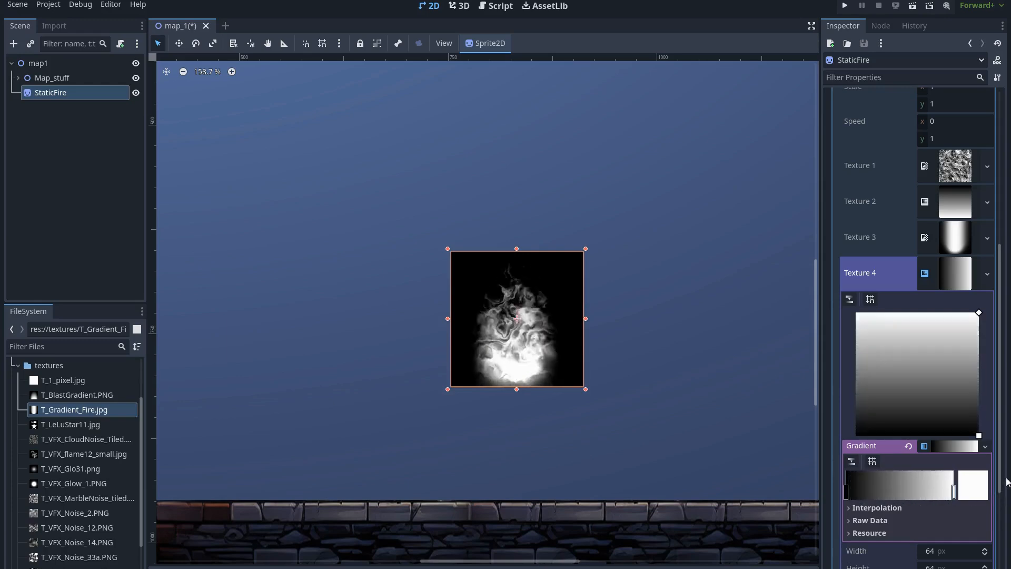
click(955, 272)
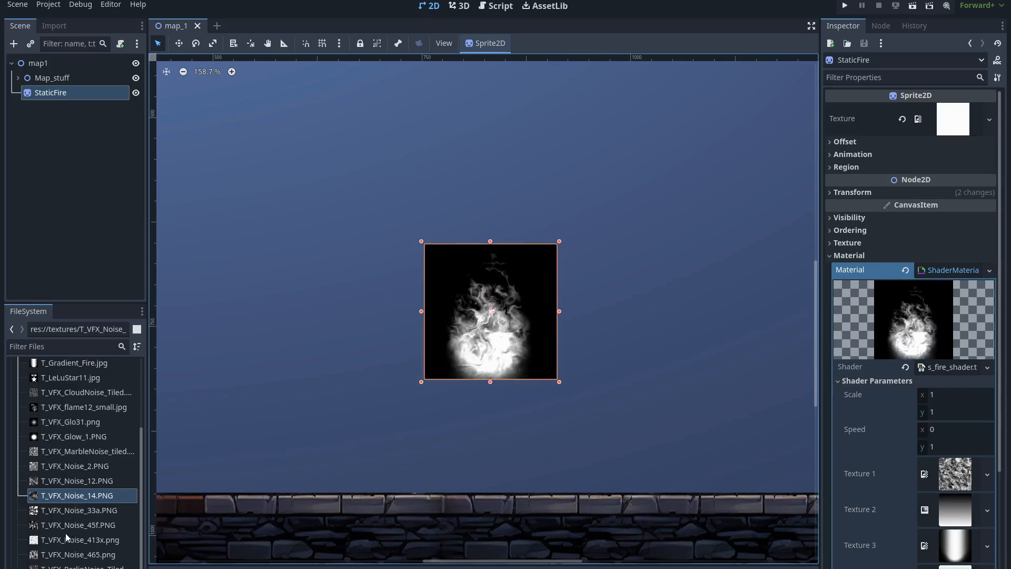
Try T_VFX_Noise_45f.PNG, the T_VFX_CloudNoise_Tiled texture and T_VFX_Noise_465.png in turn as the StaticFire material's Texture 1
mouse_move(58, 527)
drag(58, 527, 955, 474)
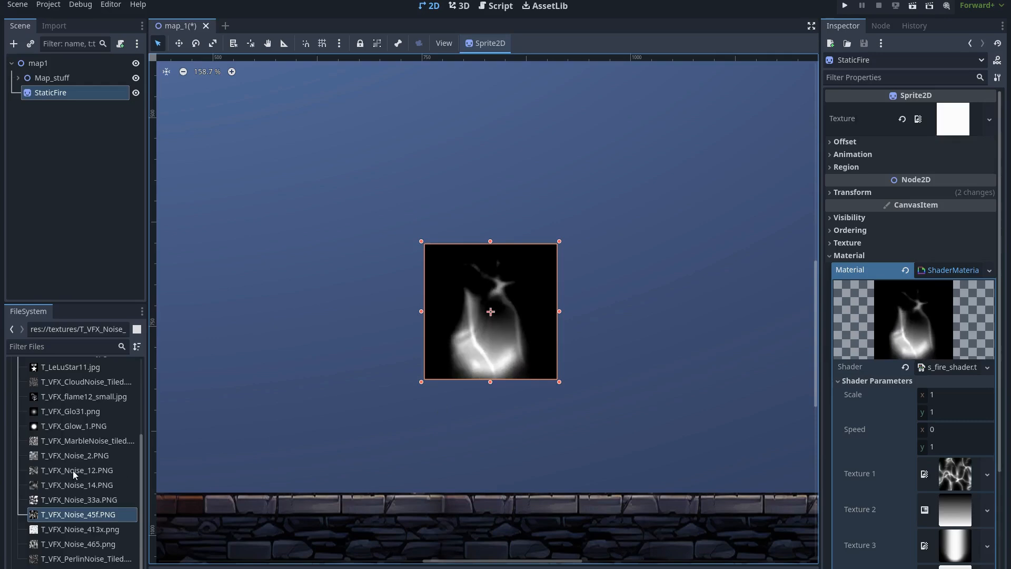
scroll(73, 470, up, 2)
mouse_move(55, 413)
drag(56, 414, 948, 484)
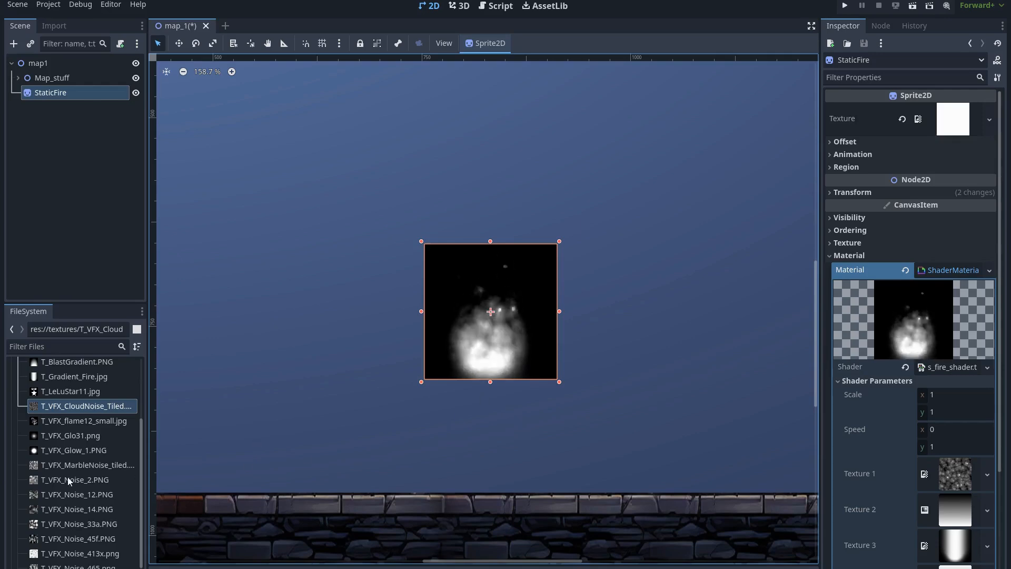
scroll(55, 521, down, 1)
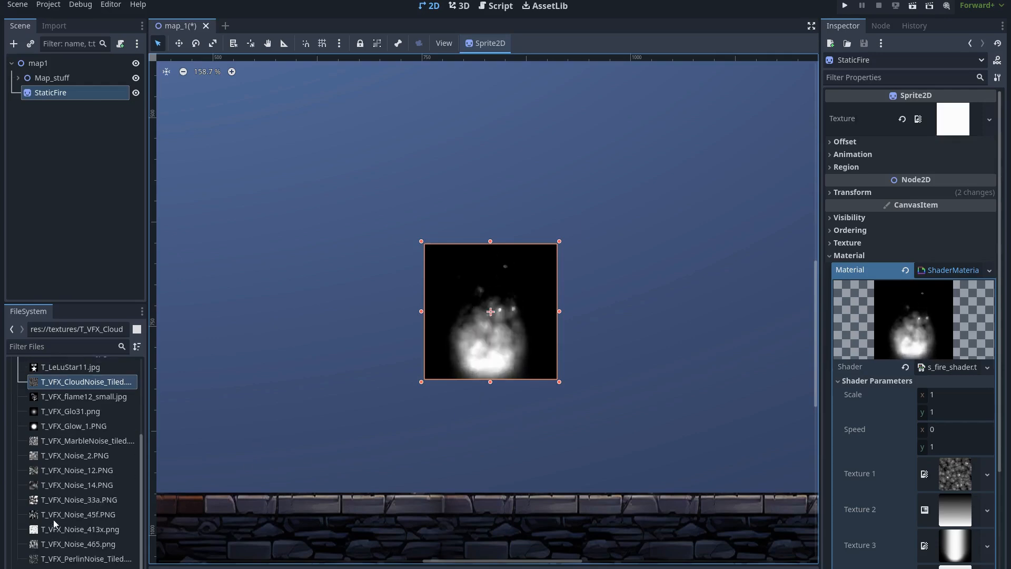
drag(58, 549, 955, 474)
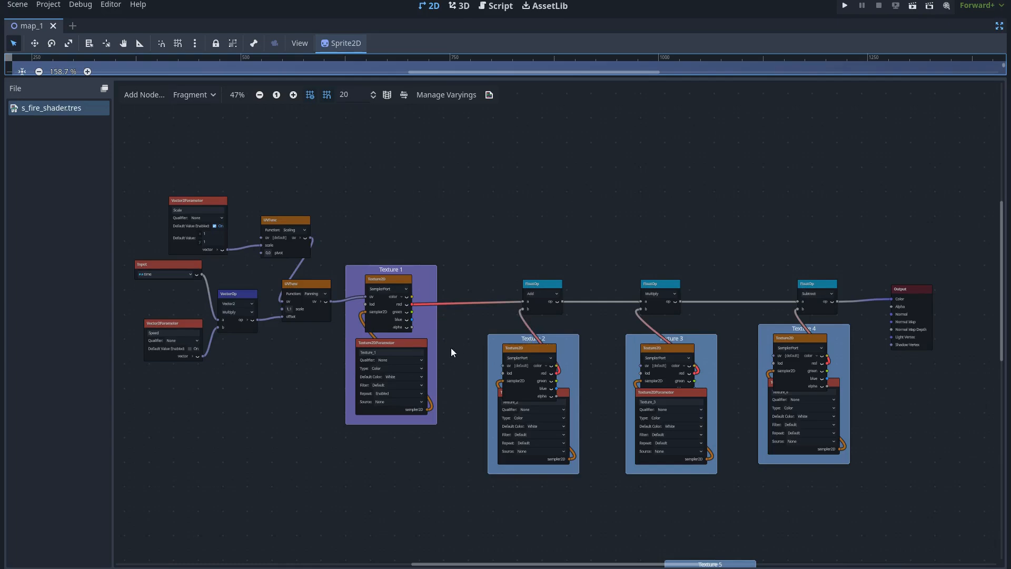
Rename the Texture_1 parameter to Texture_Main, its frame to Main TExture, and the Texture_2 parameter to Texture_Add
scroll(454, 348, up, 4)
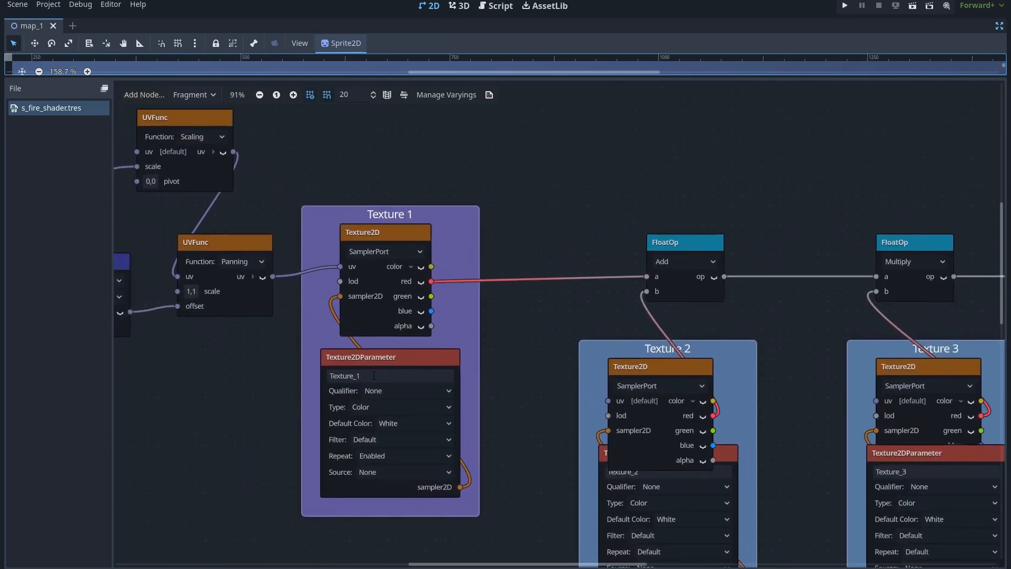
click(362, 376)
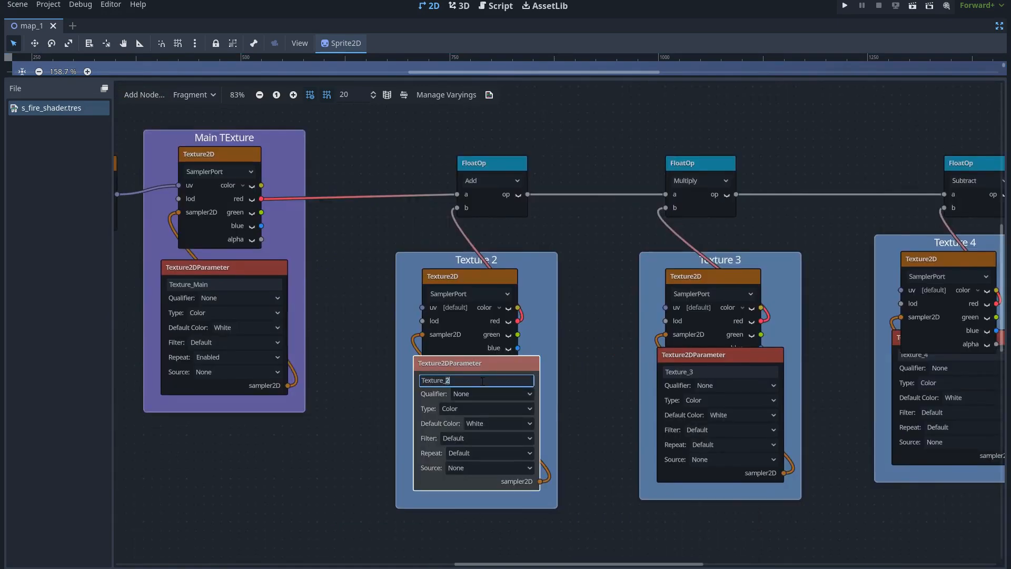
key(Return)
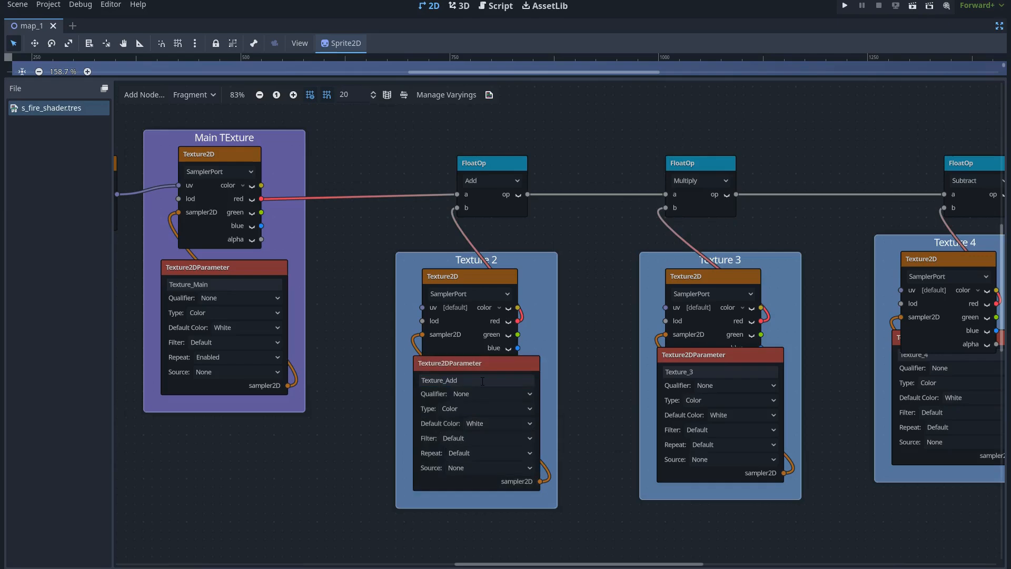
Rename the Texture_3 parameter to Texture_Multiply and Texture_4 to Texture_Substract, retitling the Add, Multiply and Substract texture frames to match
middle_drag(591, 335, 371, 372)
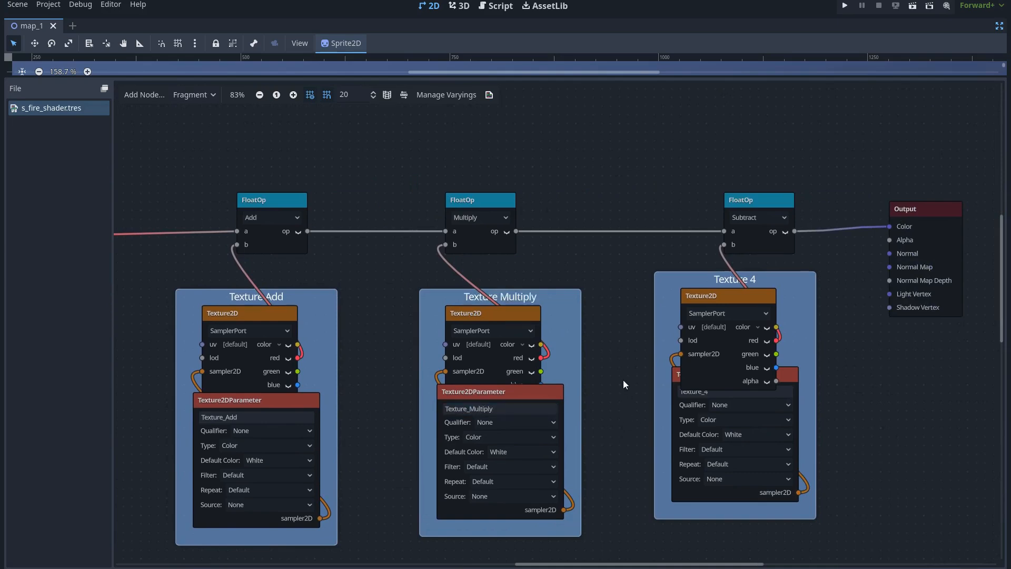
middle_drag(623, 385, 426, 391)
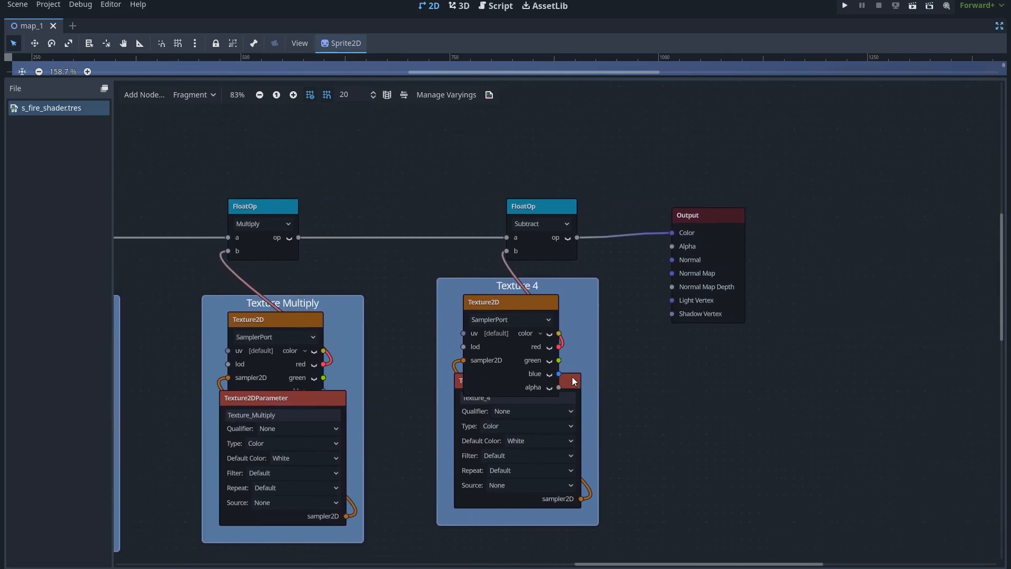
click(498, 395)
click(489, 398)
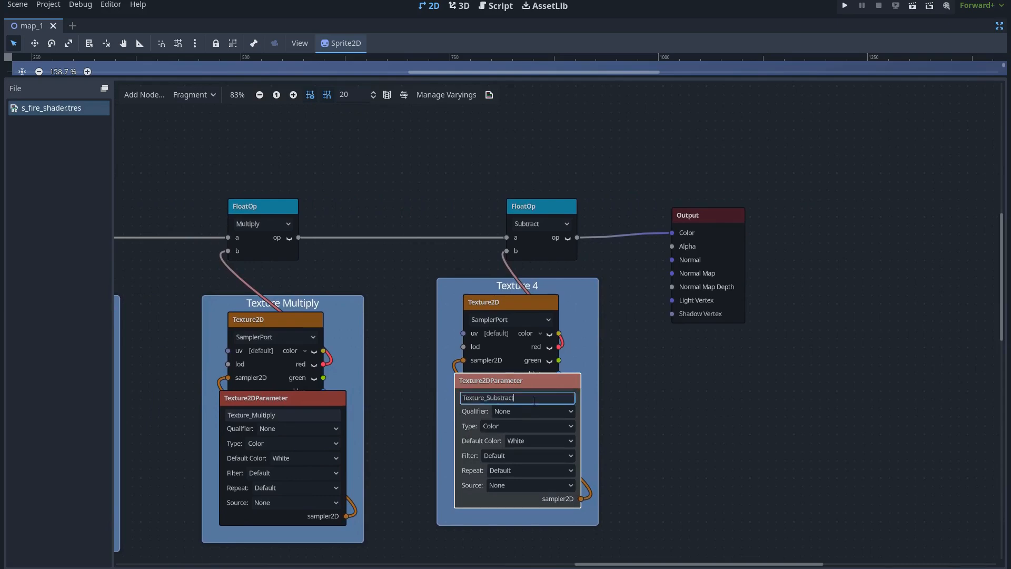
text(Substract)
click(644, 419)
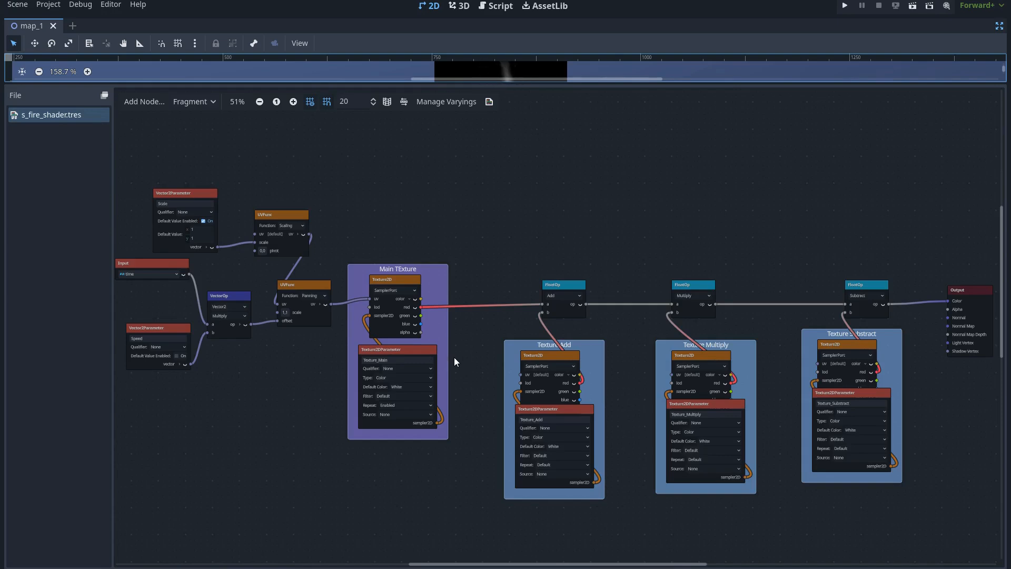
Move the Output node farther from the Subtract node and disconnect Subtract from Output's Color
scroll(788, 158, up, 1)
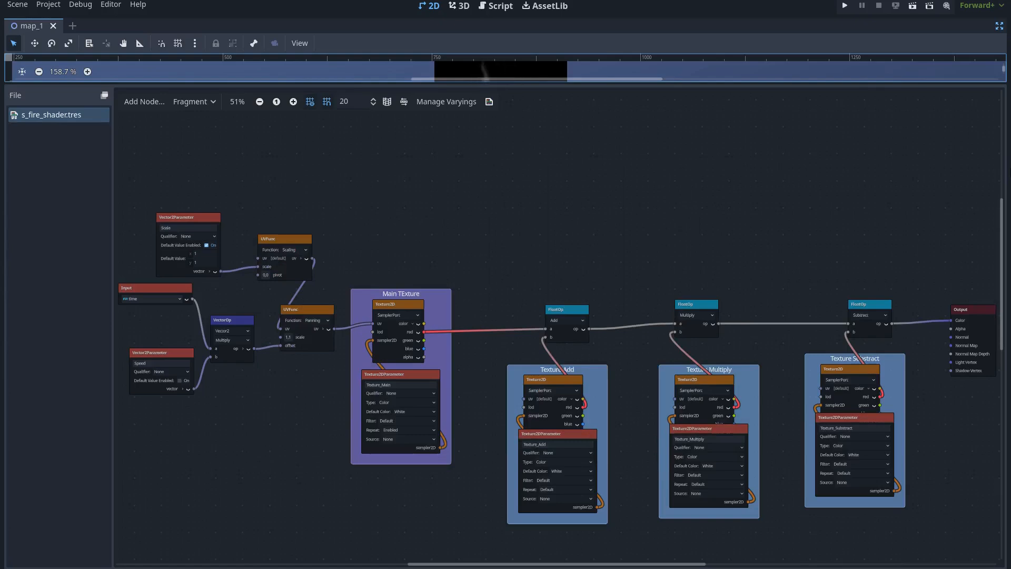
middle_drag(906, 220, 517, 195)
ctrl+scroll(573, 269, up, 3)
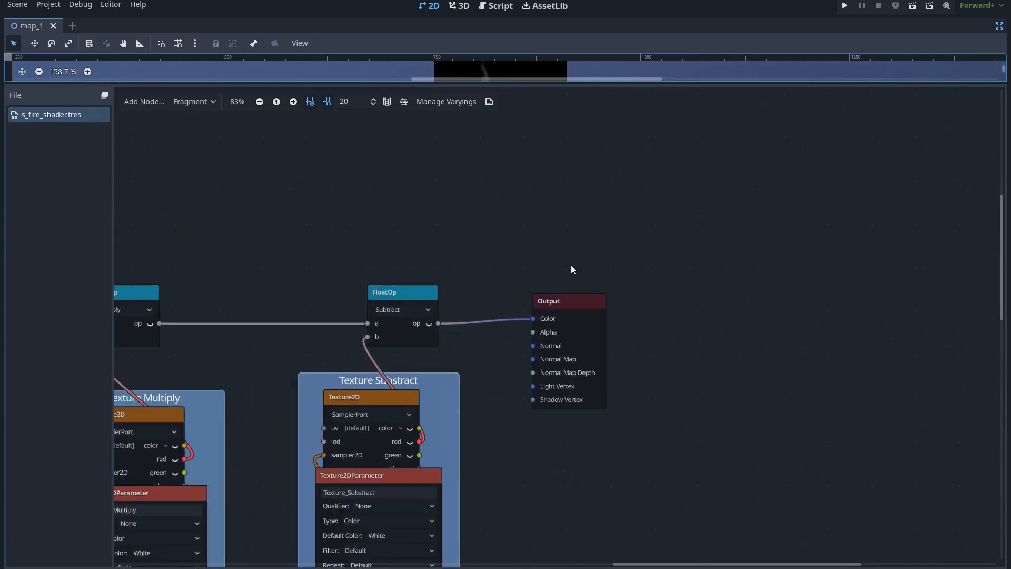
drag(561, 299, 434, 324)
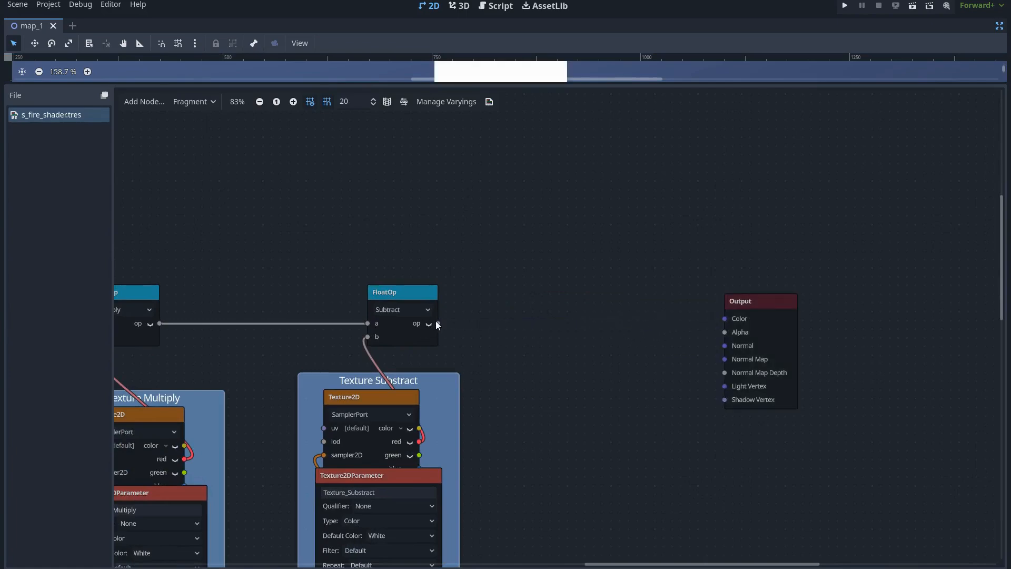
Add a scalar float Clamp node fed by Subtract's result and place it between Subtract and Output
drag(504, 345, 554, 321)
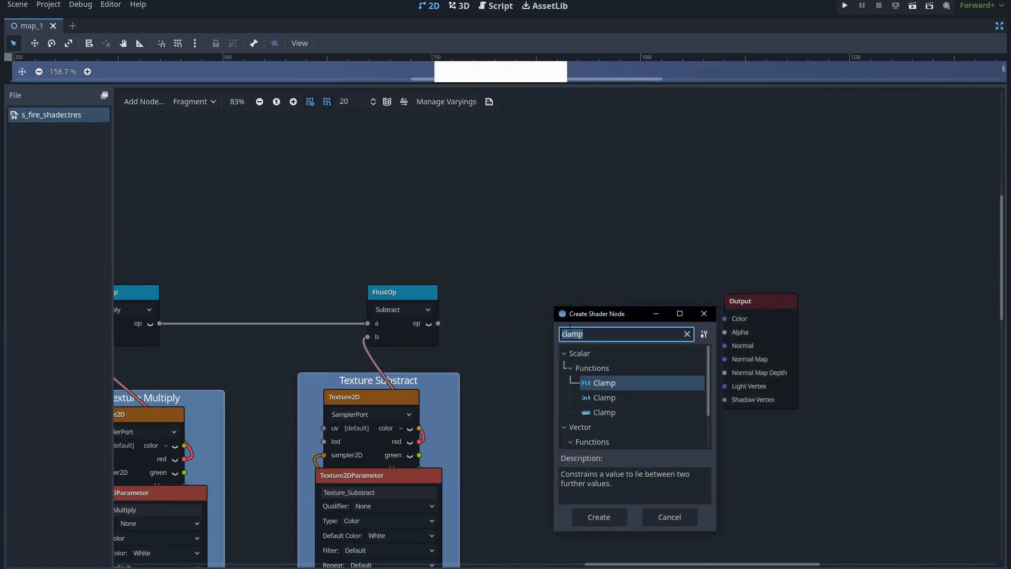
text(clamp)
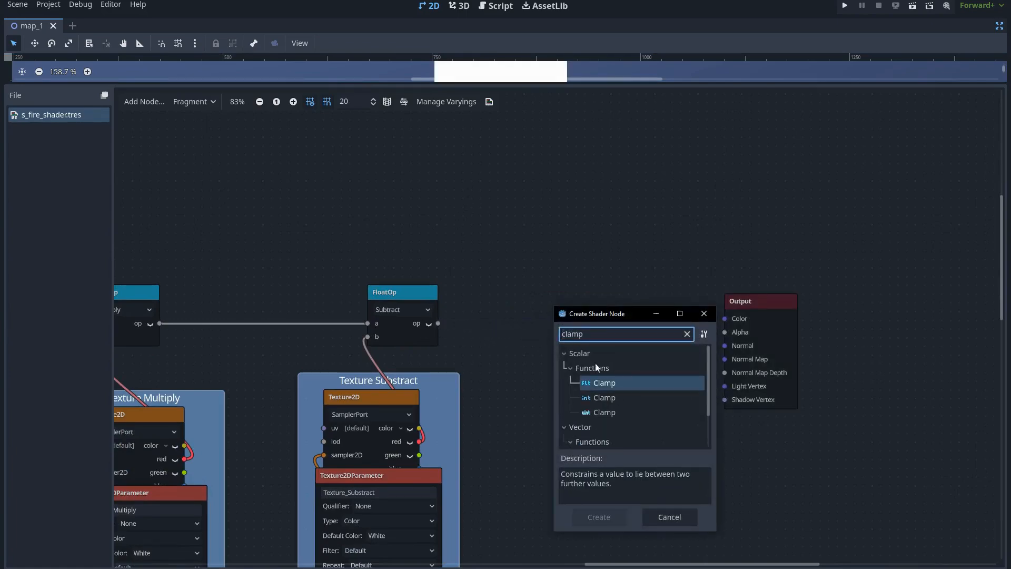
double_click(607, 384)
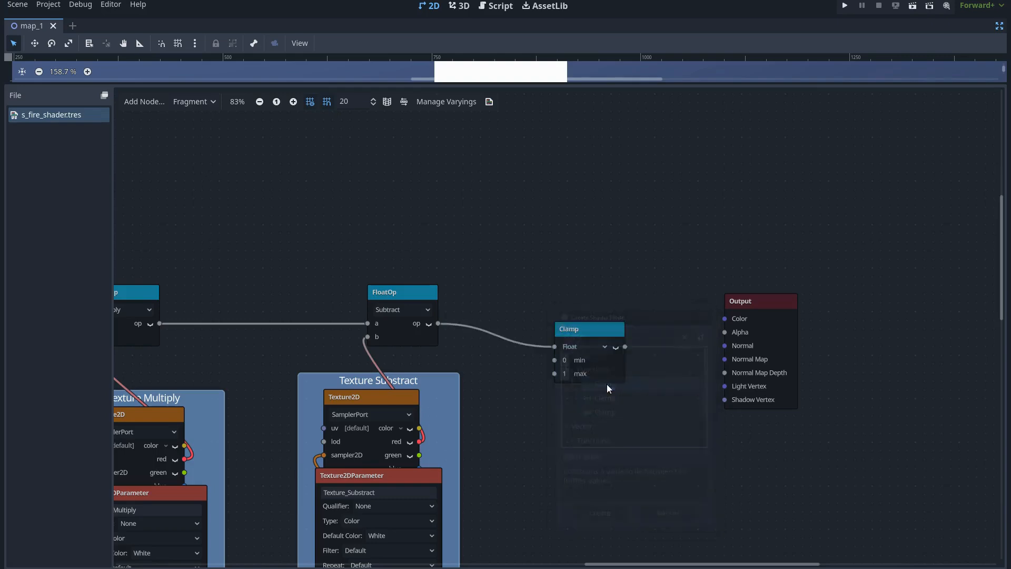
drag(588, 331, 587, 305)
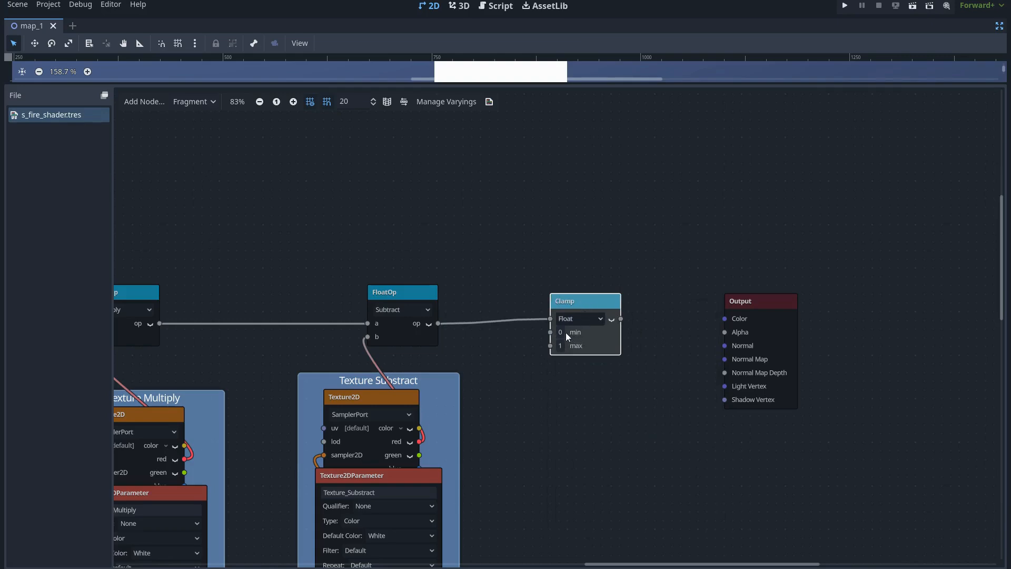
drag(579, 307, 593, 335)
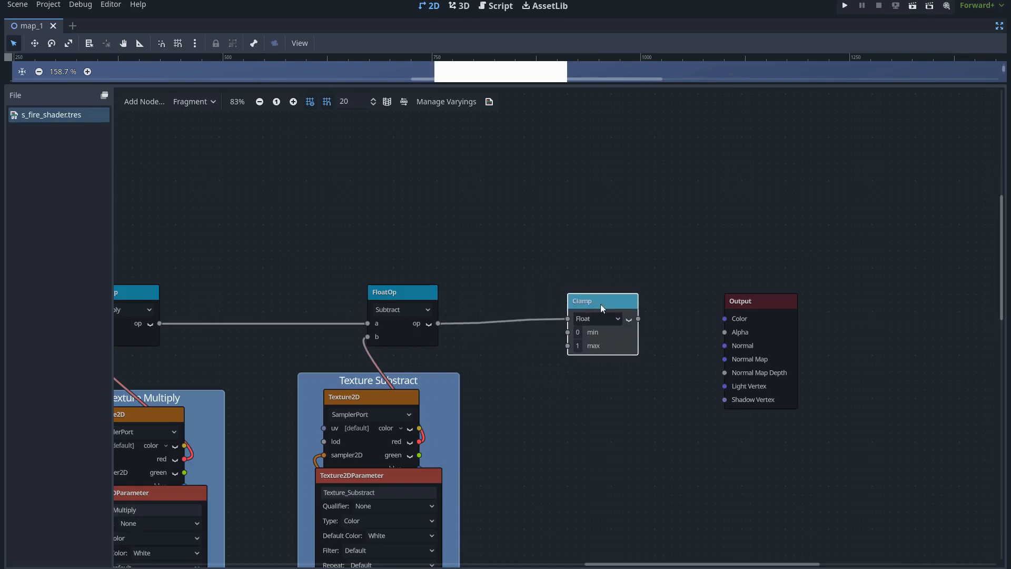
click(557, 359)
Align the Add, Multiply and Subtract nodes in one straight row above their texture frames
ctrl+scroll(527, 362, down, 3)
middle_drag(505, 363, 726, 348)
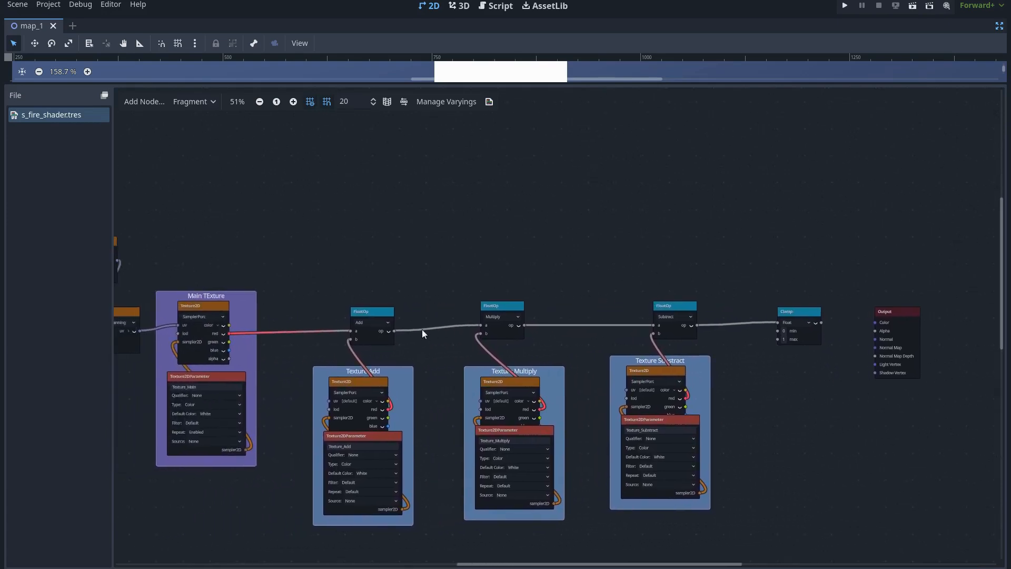
drag(376, 314, 380, 307)
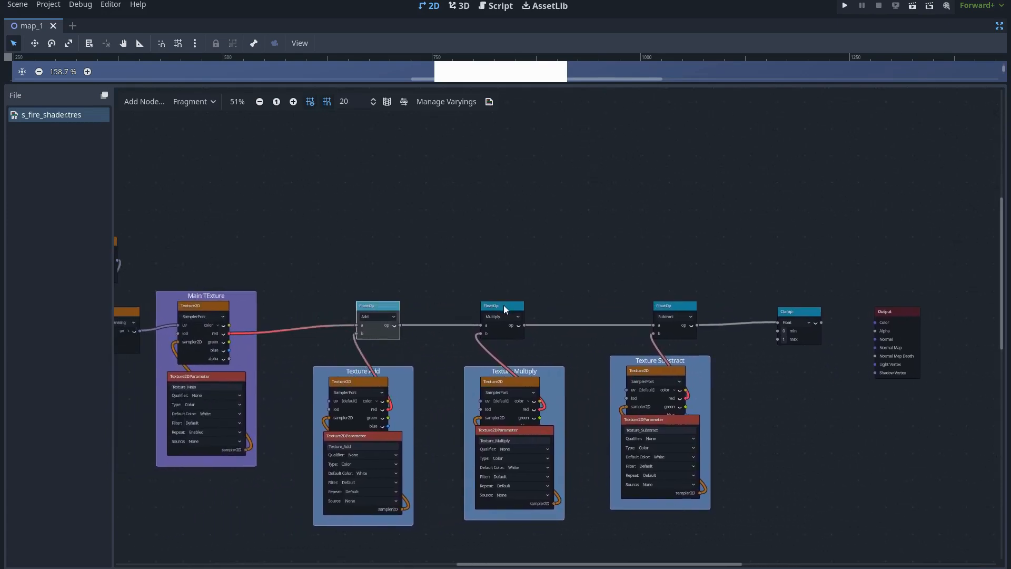
click(502, 306)
drag(669, 308, 664, 308)
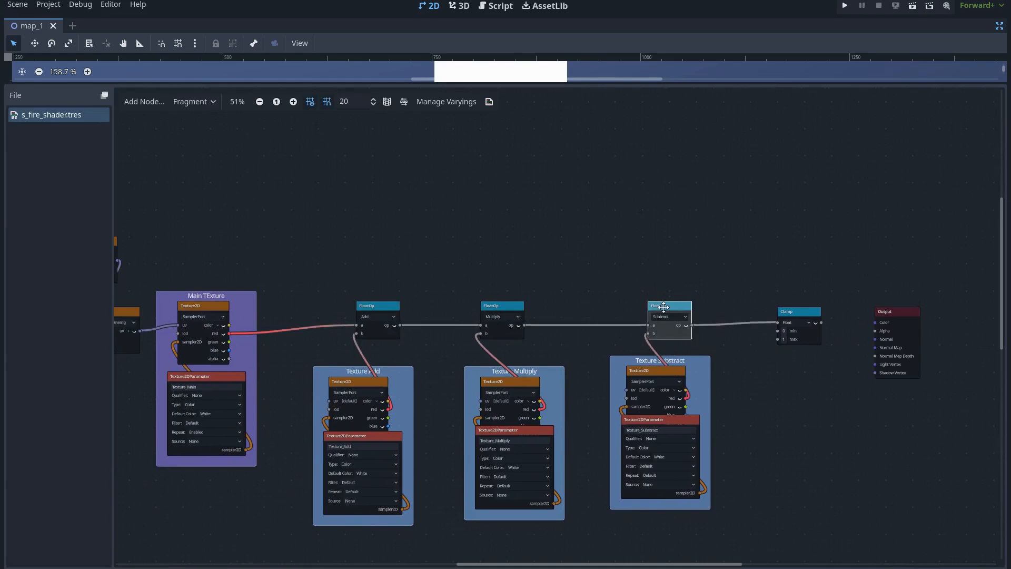
click(632, 294)
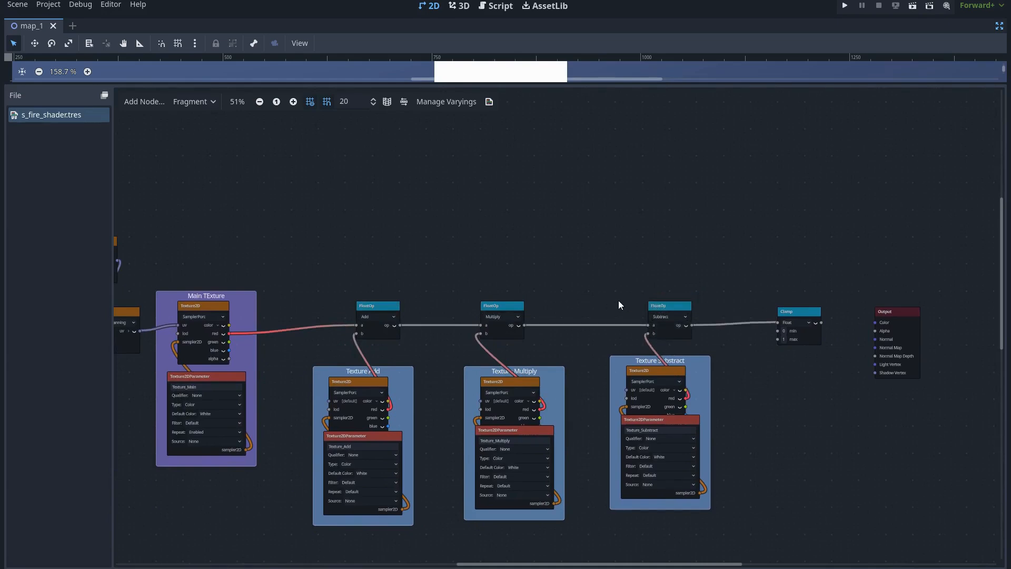
Connect the Clamp result to Output's Color and reposition the Clamp node between Subtract and Output
middle_drag(618, 301, 380, 305)
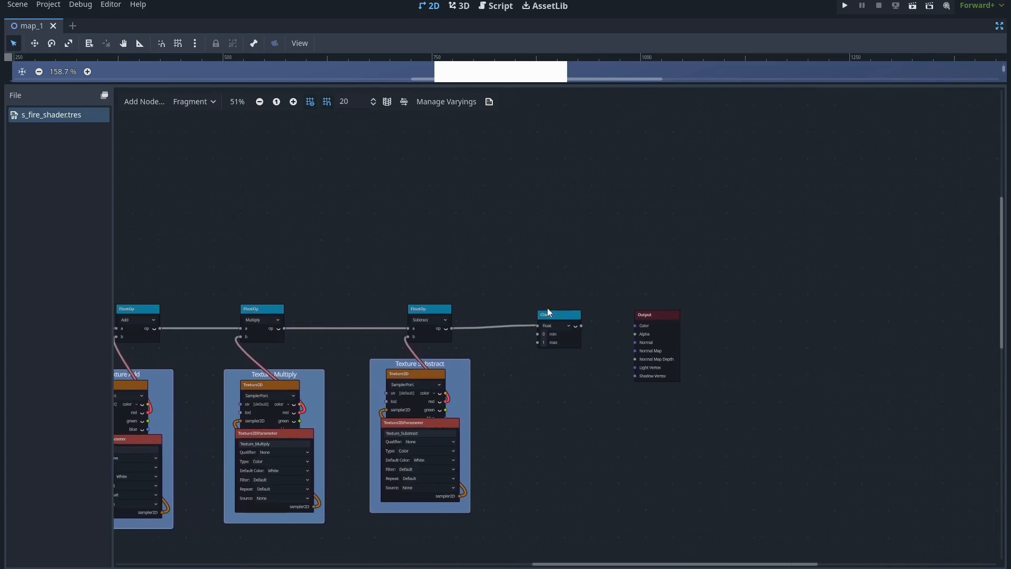
scroll(574, 313, up, 4)
scroll(556, 313, up, 1)
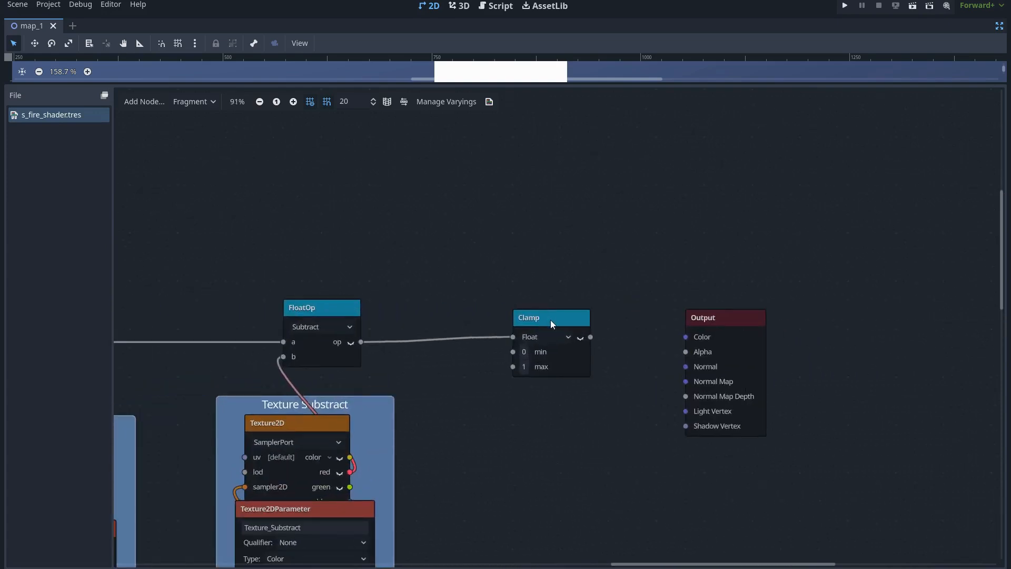
drag(551, 321, 685, 337)
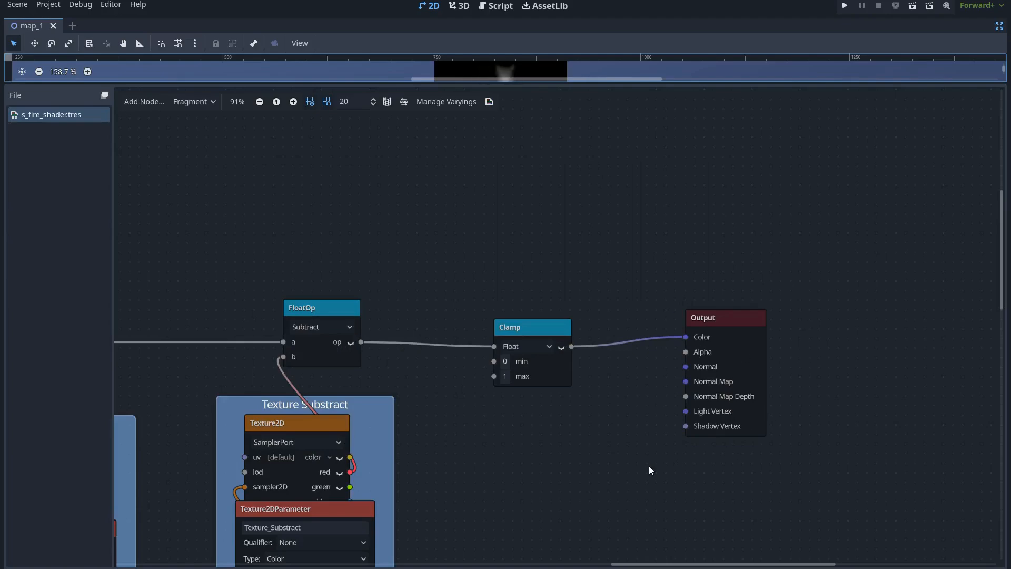
Move the Texture 5 frame up between Clamp and Output, shifting Output farther away to make room
scroll(651, 465, down, 4)
scroll(669, 413, down, 2)
drag(514, 449, 701, 337)
middle_drag(615, 357, 489, 415)
scroll(569, 395, up, 2)
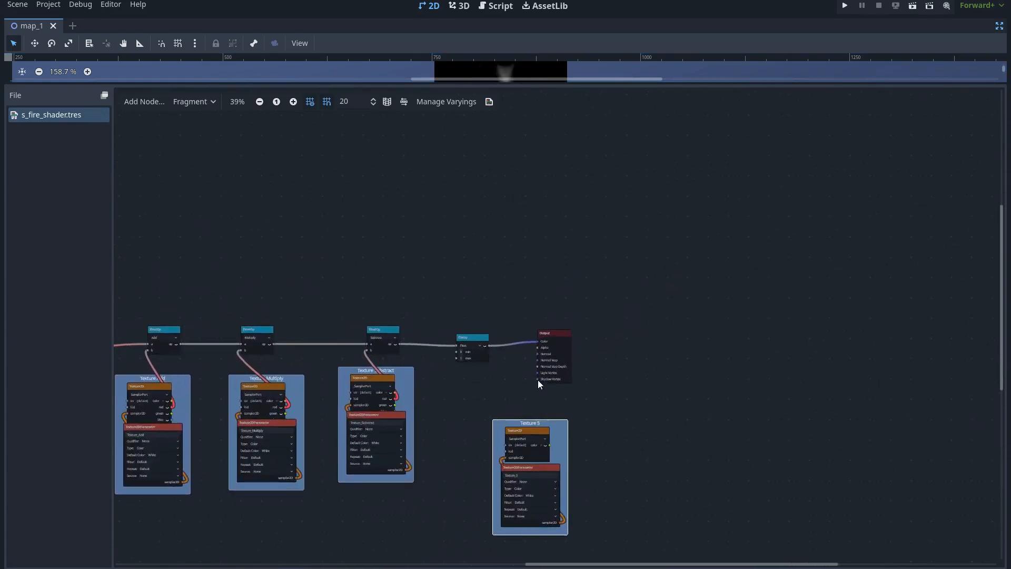
scroll(538, 381, up, 2)
drag(561, 321, 718, 320)
drag(551, 436, 605, 361)
scroll(679, 420, up, 2)
Rename the Texture_5 parameter to Texture_Color_1D, title its frame Texture Color 1D, and raise the frame nearer the Clamp node's level
click(519, 444)
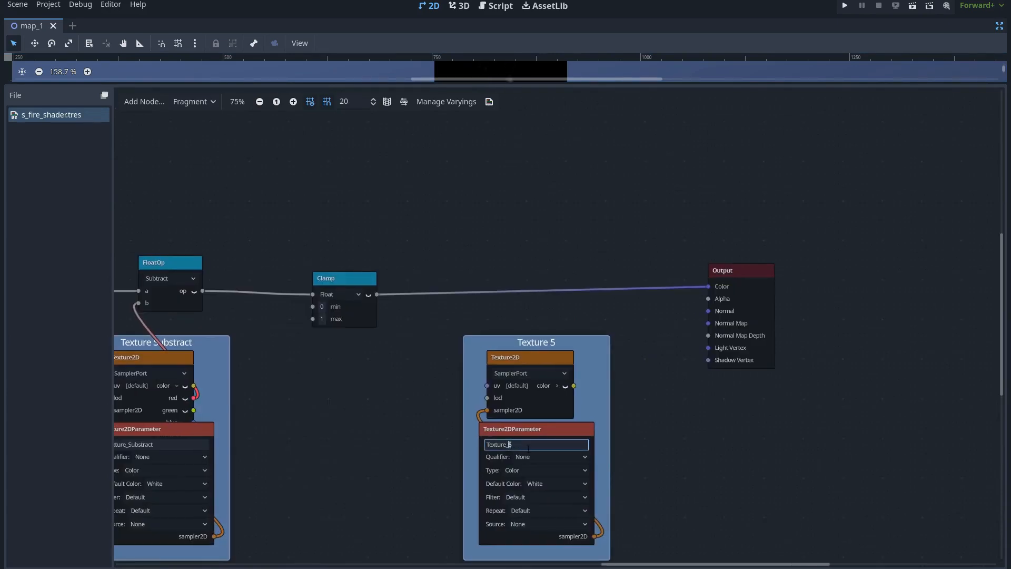
text(Color_1D)
key(Return)
drag(585, 343, 586, 303)
Feed Clamp into the Texture Color 1D sampler's uv instead of Output, and wire the sampler's color and alpha to Output's Color and Alpha
drag(708, 286, 423, 312)
drag(367, 286, 344, 279)
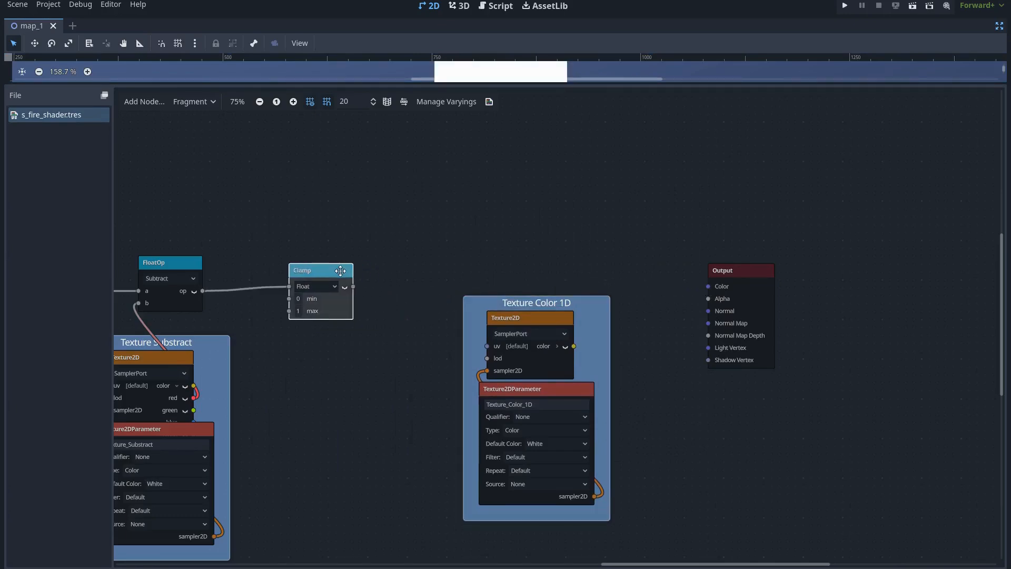
drag(397, 331, 485, 348)
drag(545, 324, 769, 318)
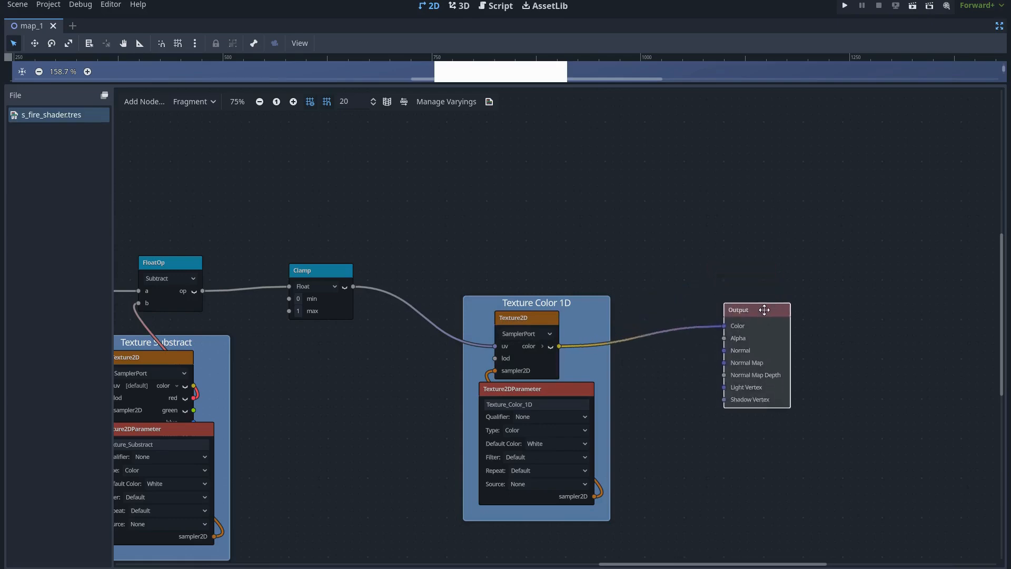
click(542, 347)
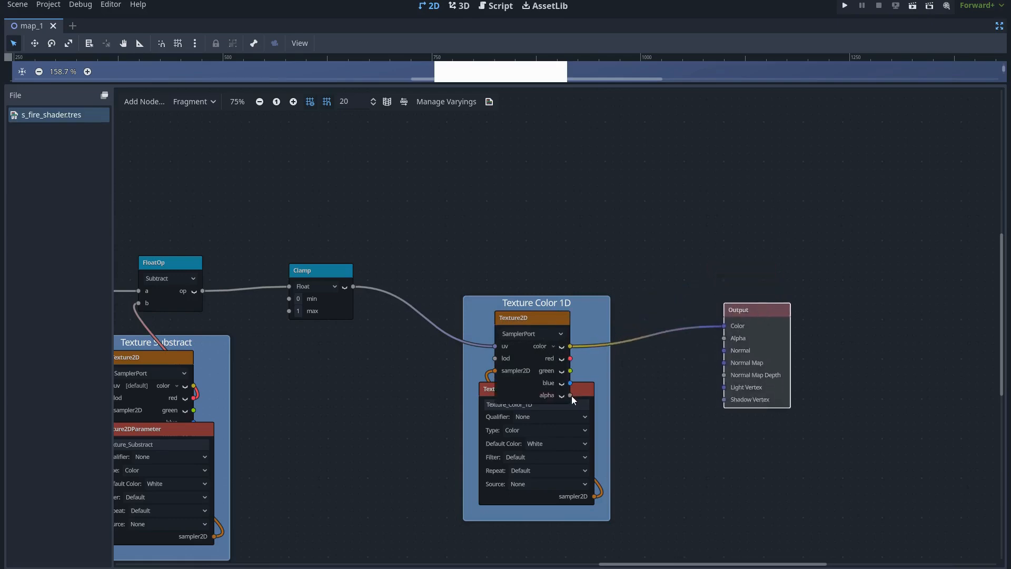
drag(630, 389, 724, 338)
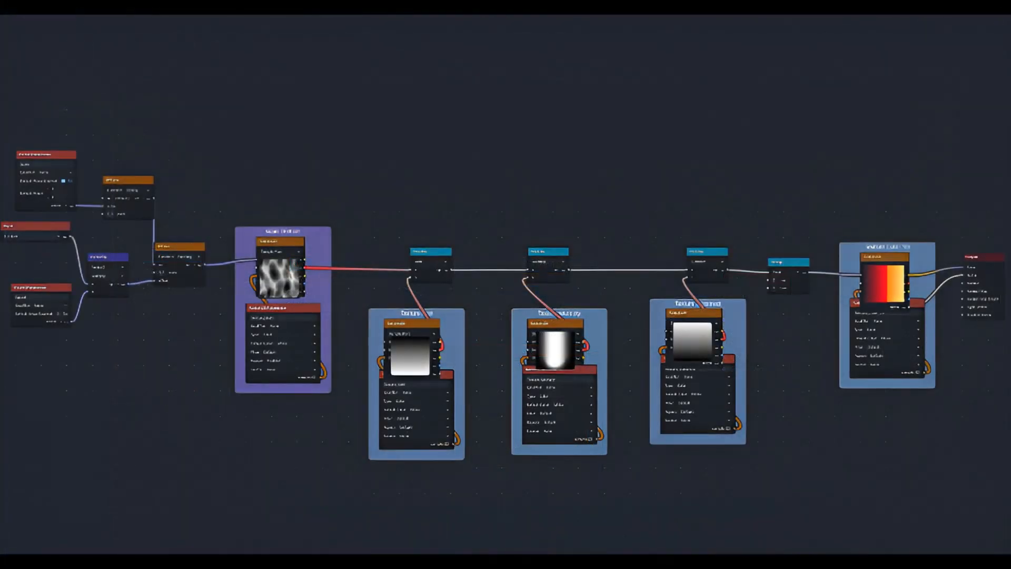
Return from the shader graph to the full scene view with the side docks and select StaticFire to show its shader parameters
drag(527, 105, 578, 472)
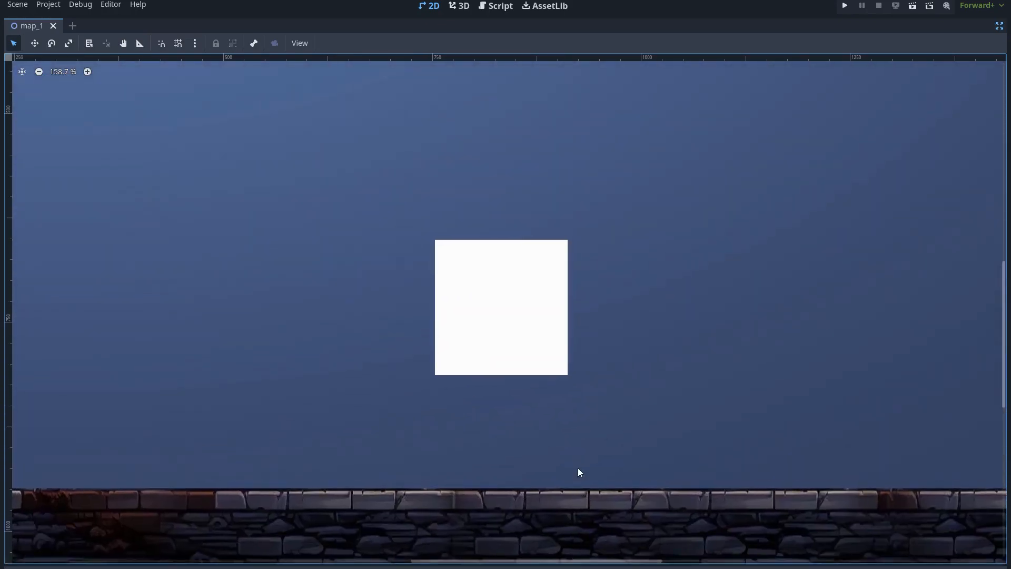
key(ctrl+shift+F11)
middle_drag(680, 428, 508, 441)
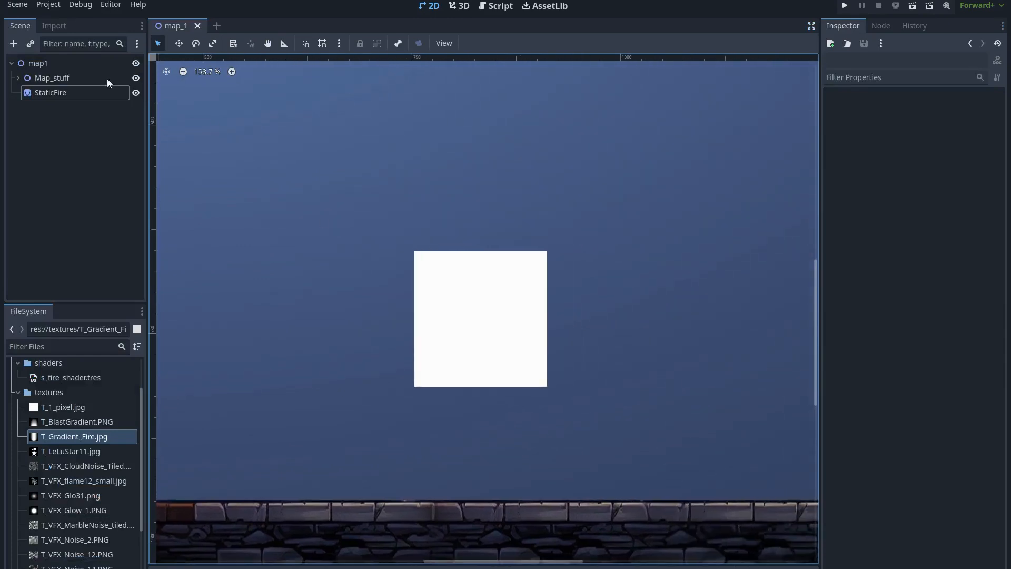
click(83, 97)
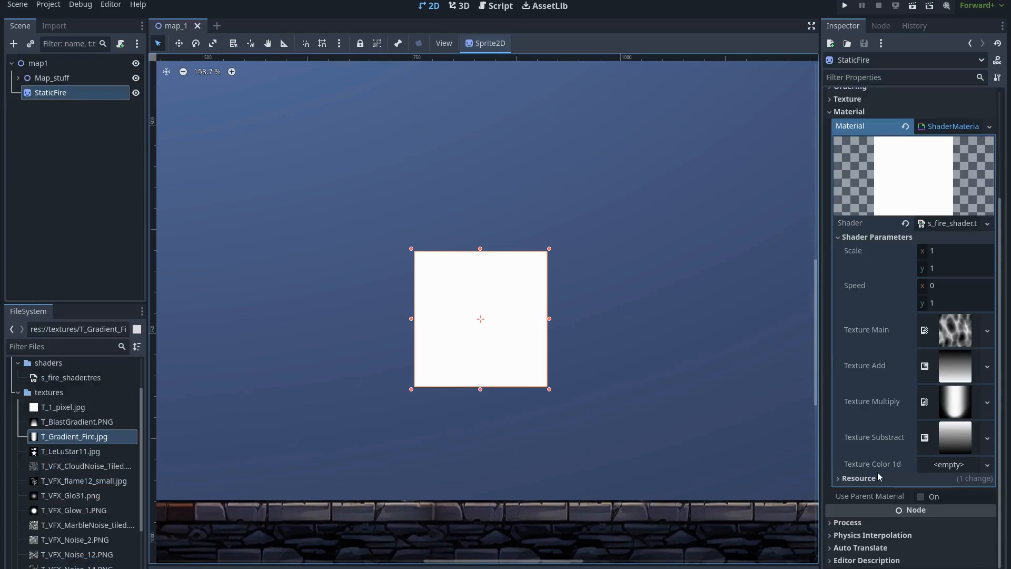
Create a GradientTexture1D for Texture Color 1D and open the white end stop of its gradient for color editing
click(983, 466)
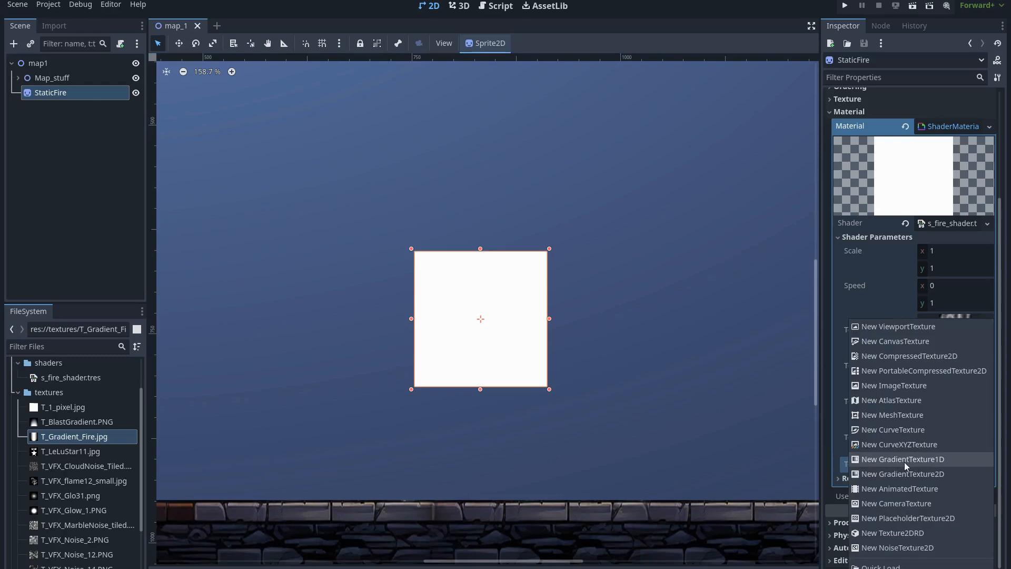
click(928, 459)
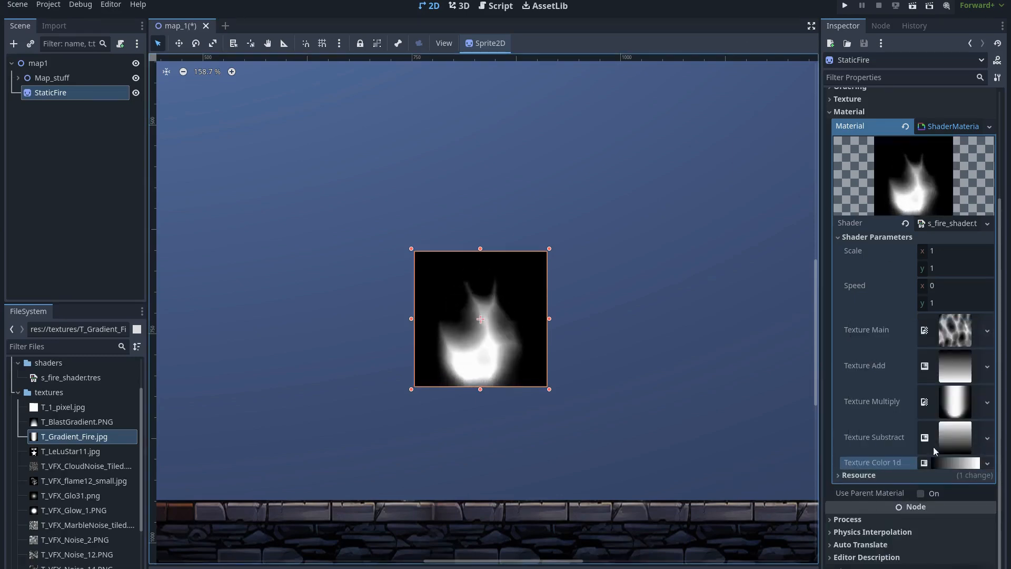
click(959, 463)
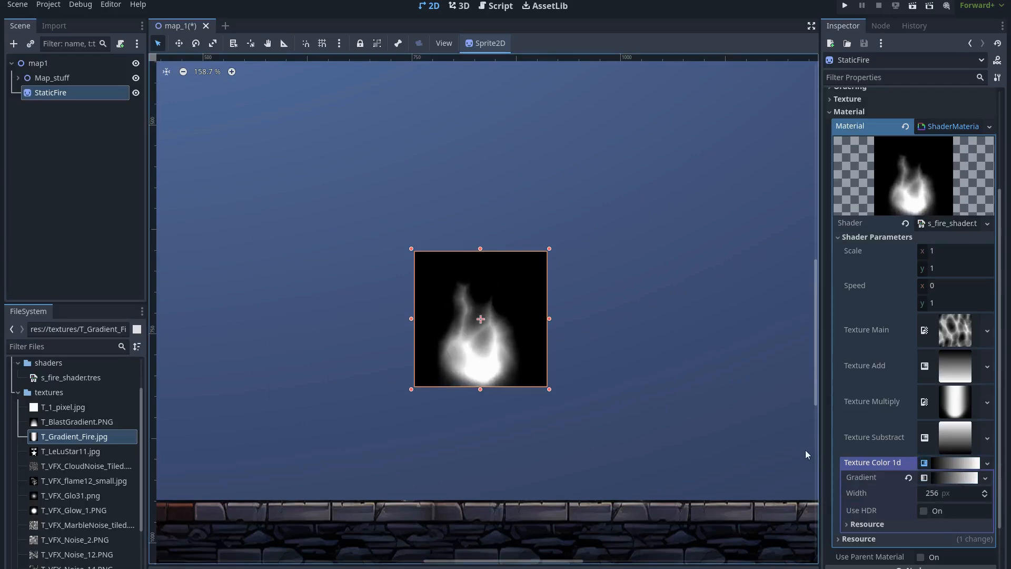
drag(819, 445, 754, 446)
click(915, 482)
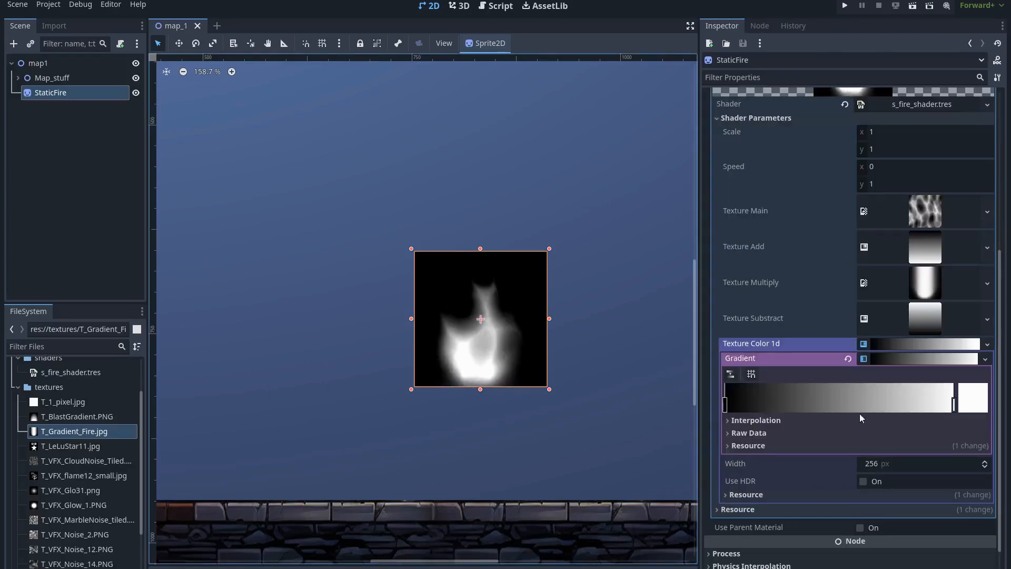
click(972, 408)
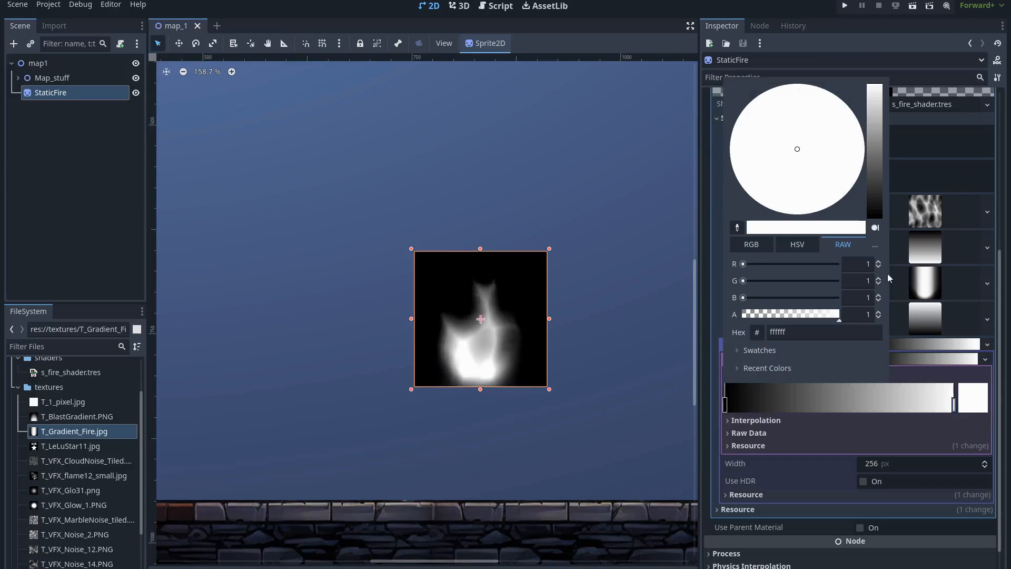
Try a bright blue such as 00aaf1 as the color of the gradient's end stop
click(867, 150)
drag(851, 123, 820, 91)
drag(870, 144, 874, 136)
click(755, 132)
drag(744, 137, 742, 58)
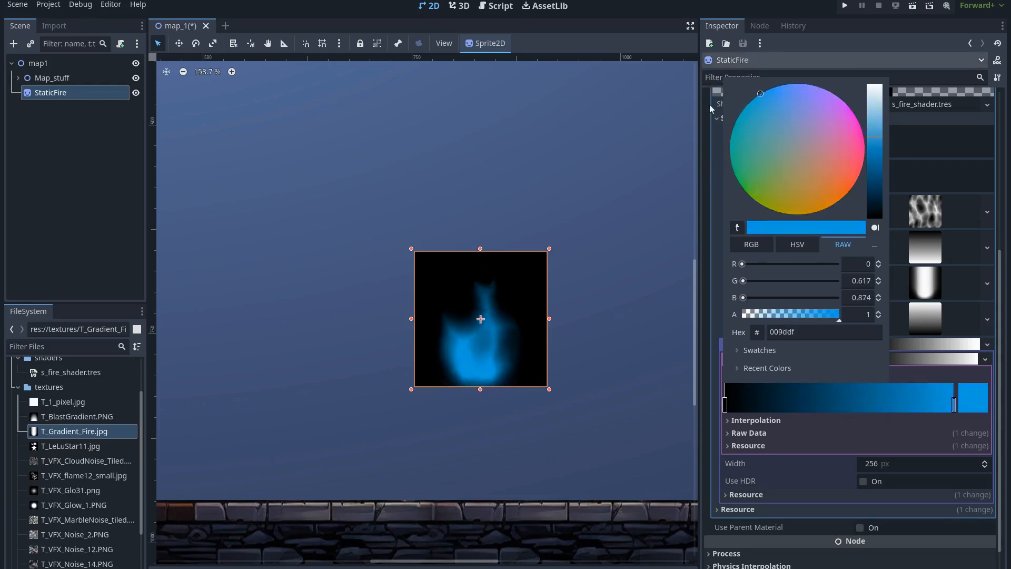
drag(870, 143, 874, 131)
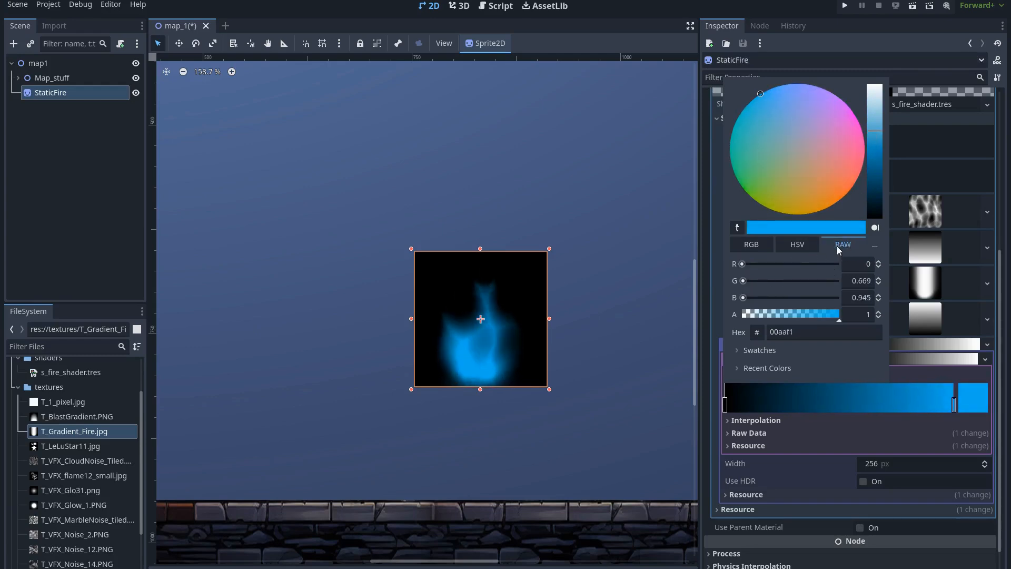
Set the gradient's end stop to a glowing yellow with raw values R 5, G 0.9 and B 0.5
drag(860, 264, 913, 266)
text(5)
key(Tab)
text(.9)
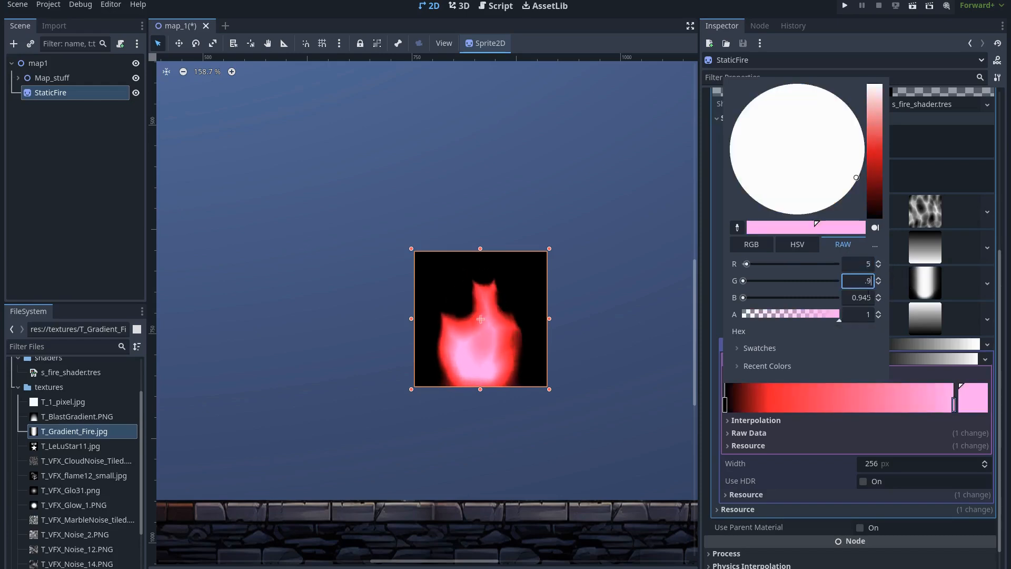
key(Tab)
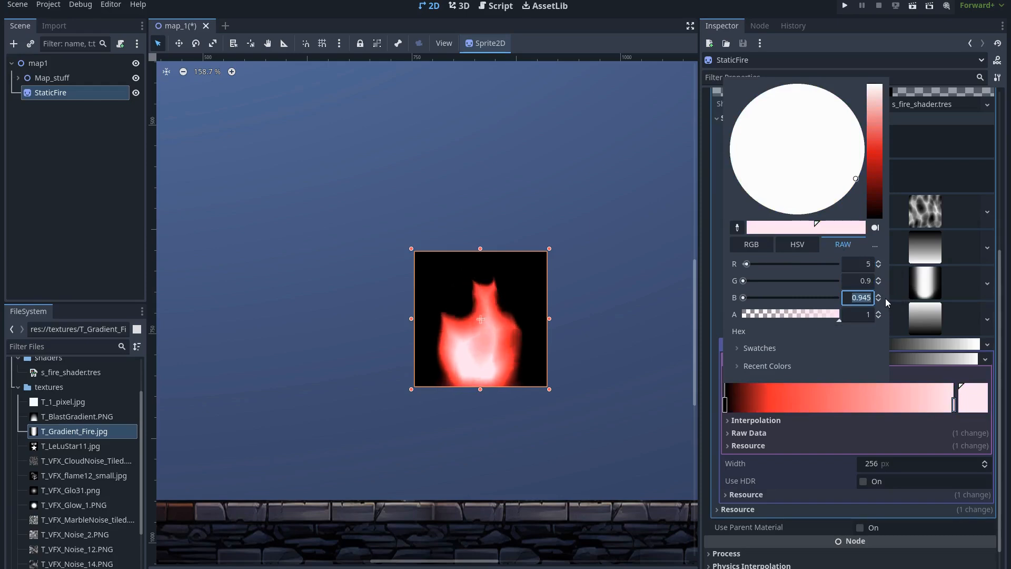
text(.5)
key(Return)
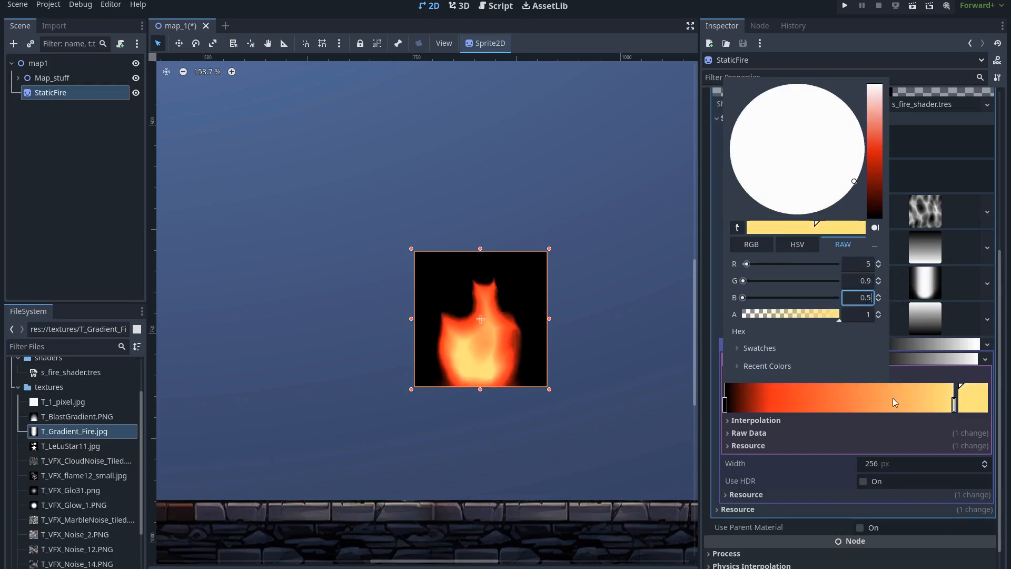
click(901, 434)
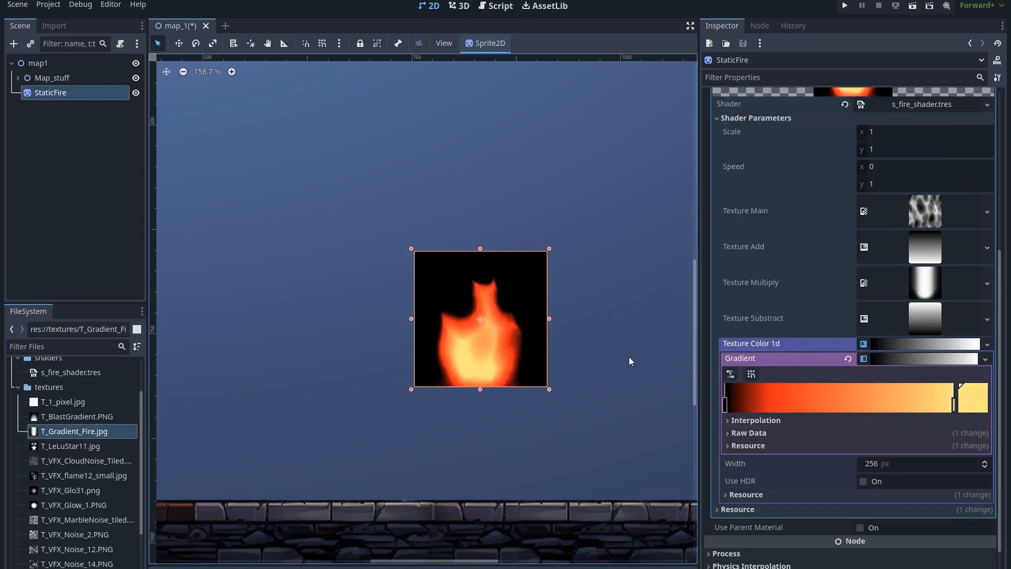
Add a stop slightly past the middle of the gradient and color it orange with R 1 and G 0.5
click(862, 406)
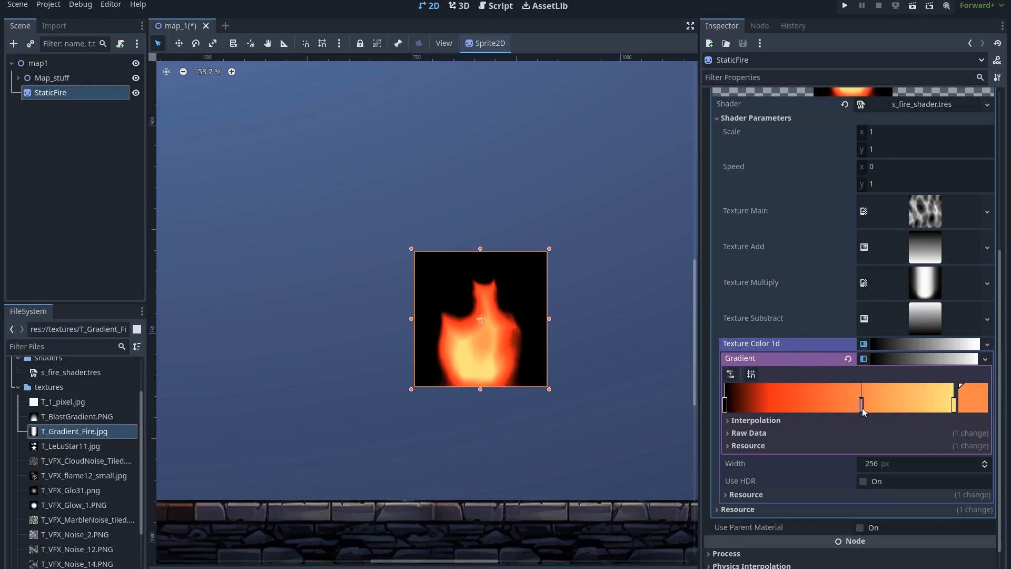
click(968, 401)
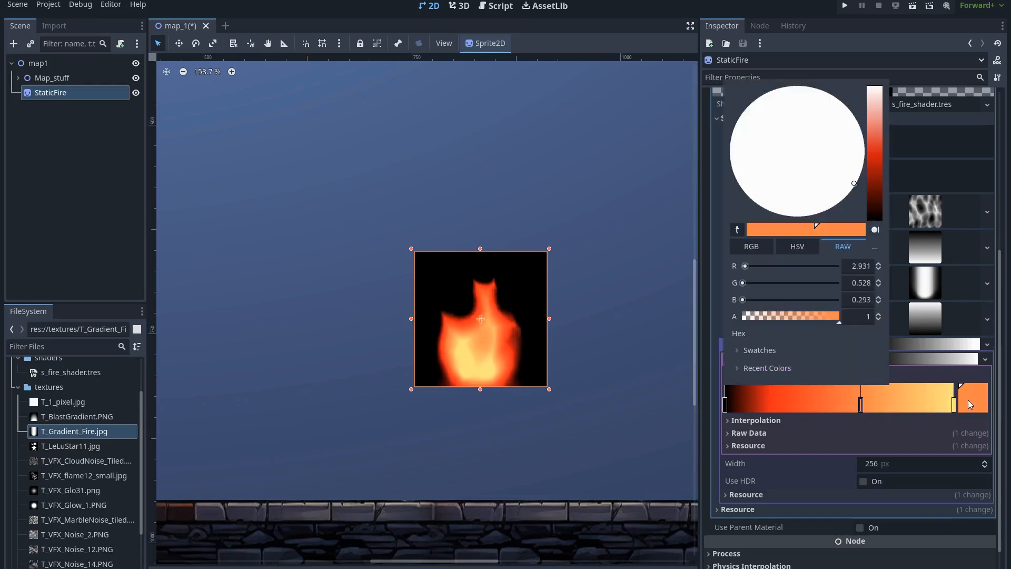
click(846, 268)
text(1)
key(Tab)
text(0.5)
key(Tab)
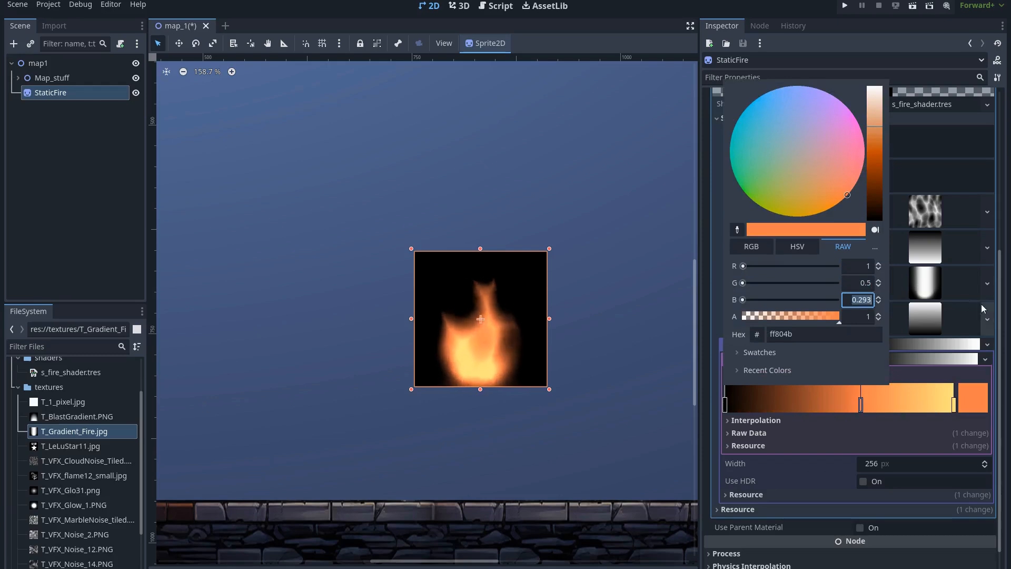
click(973, 441)
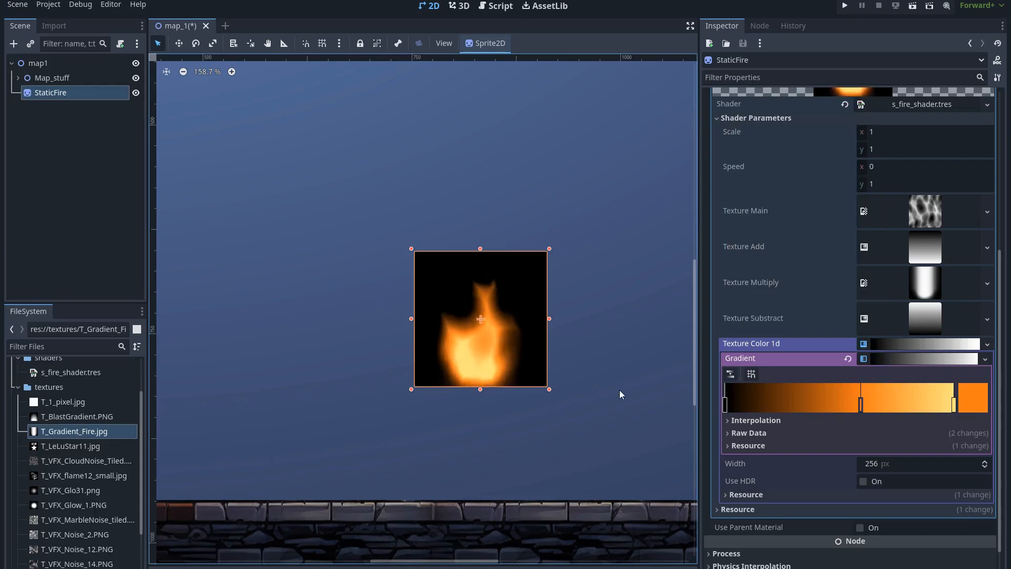
Add another stop just before the orange one and color it red, about ef0020
click(852, 401)
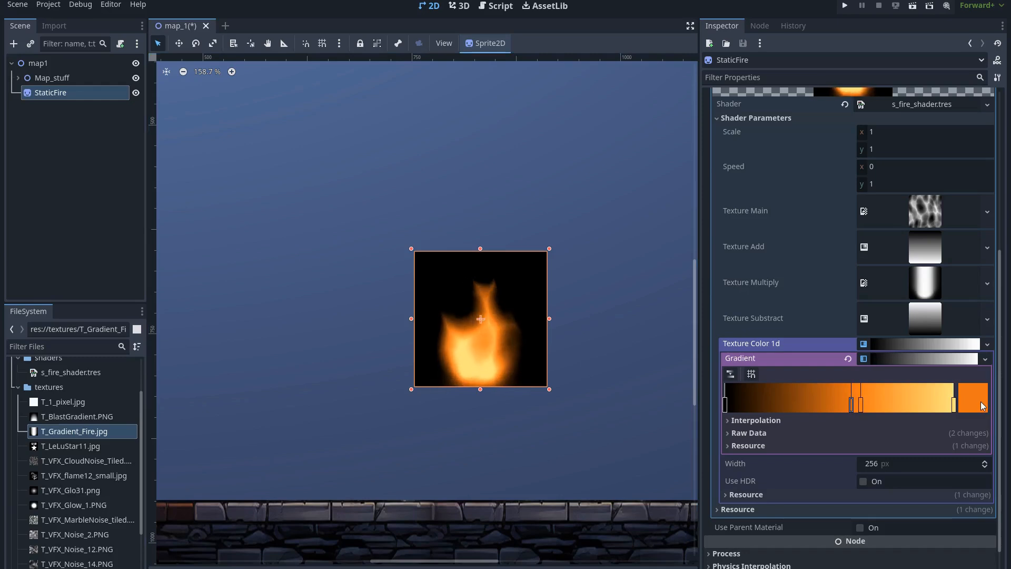
click(959, 396)
mouse_move(863, 180)
mouse_down()
mouse_move(874, 188)
mouse_move(878, 122)
mouse_move(876, 161)
mouse_move(864, 96)
mouse_move(868, 146)
mouse_up()
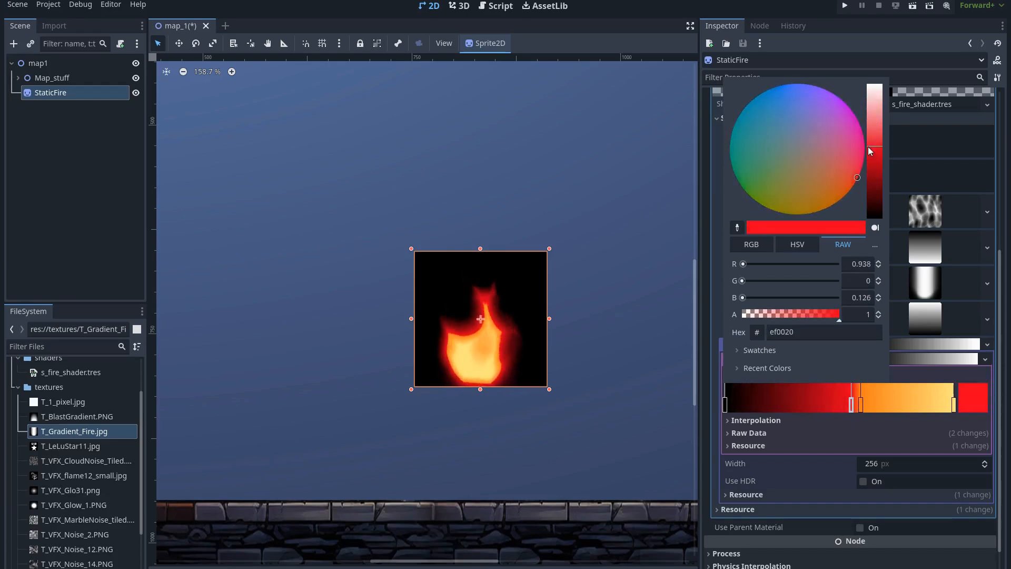
click(795, 432)
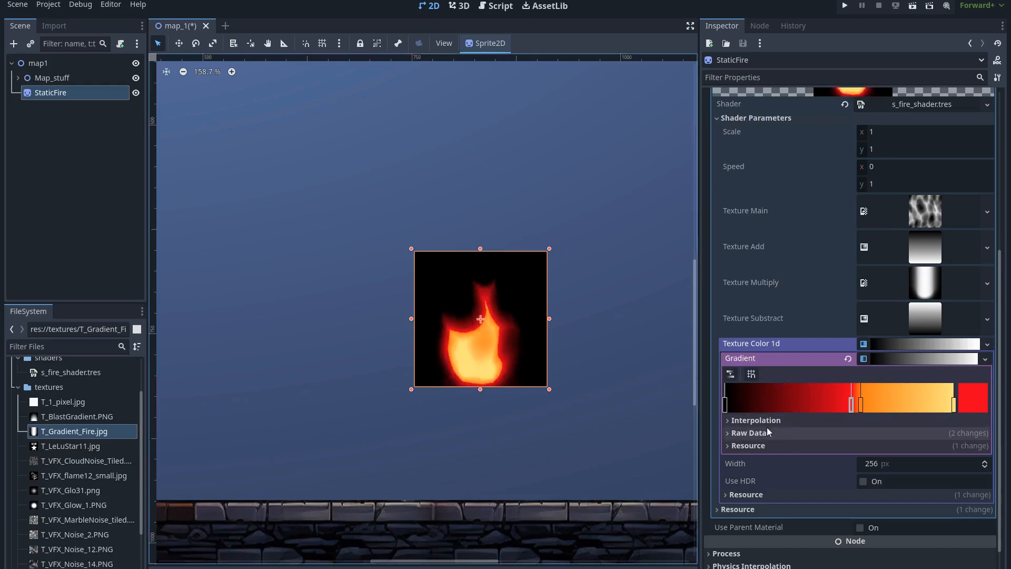
Try sliding the gradient's black start stop inward, closer to the red stop
drag(727, 408, 737, 410)
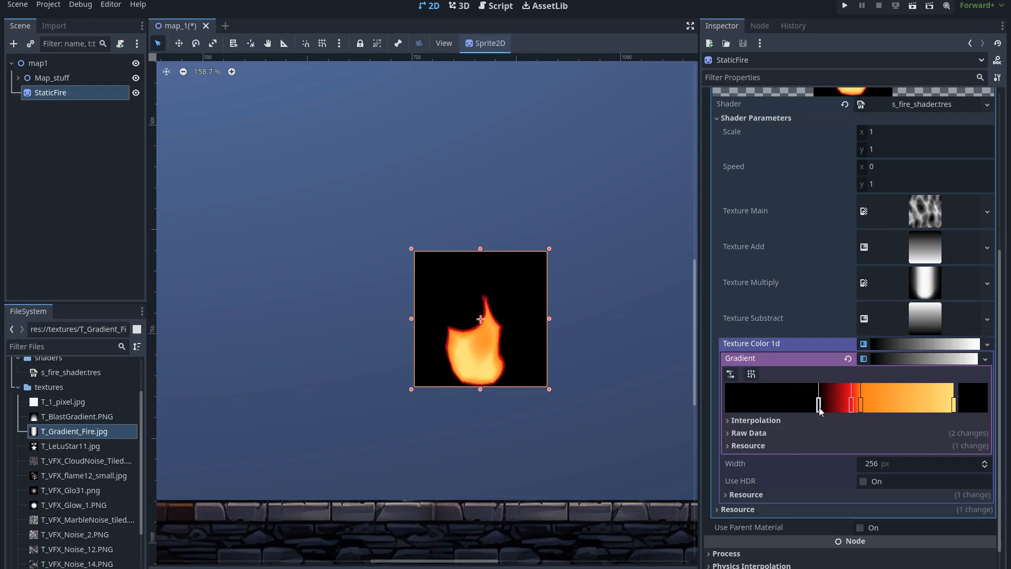
drag(820, 407, 769, 409)
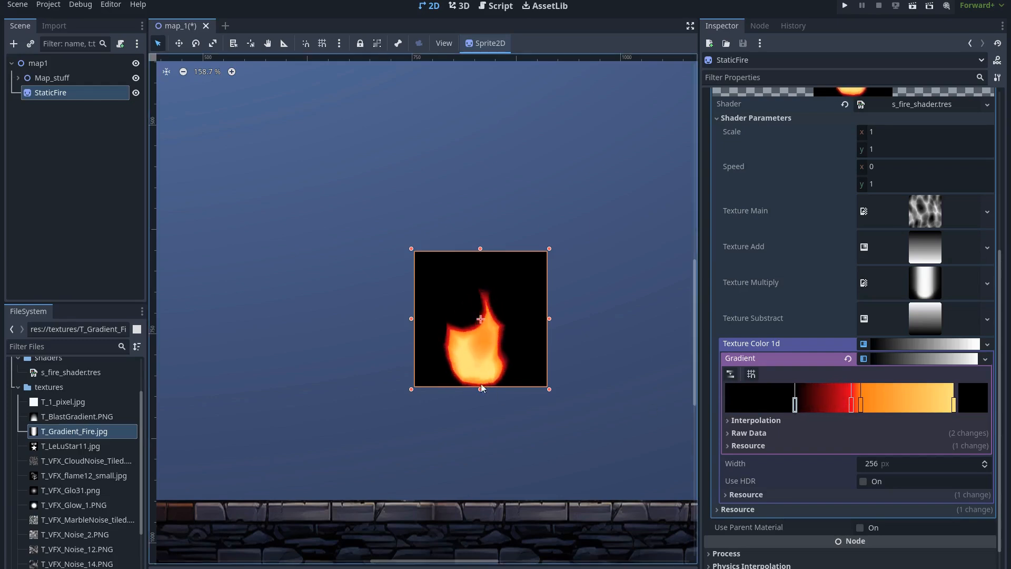
Replace the black stop with a red one at the very start of the gradient and set its alpha to 0
mouse_move(796, 409)
mouse_down()
mouse_move(706, 407)
mouse_move(801, 406)
mouse_move(711, 405)
mouse_move(763, 407)
mouse_move(712, 406)
mouse_move(749, 411)
mouse_move(727, 412)
mouse_up()
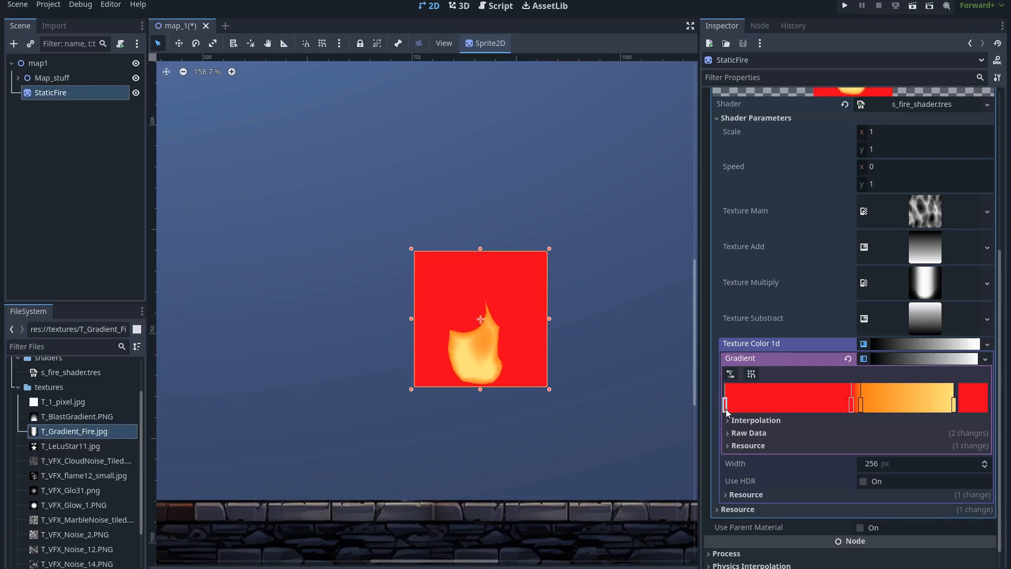
double_click(725, 405)
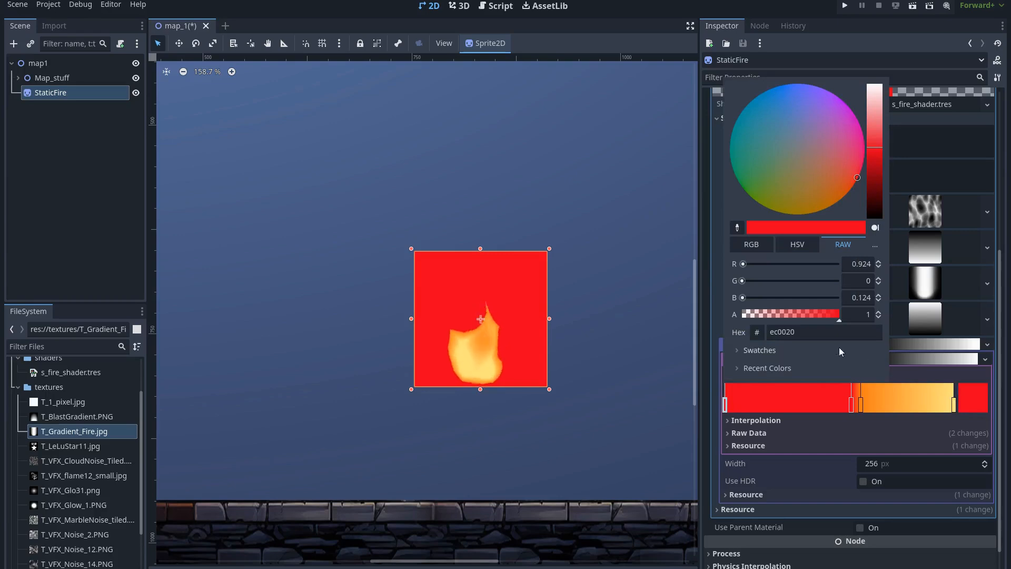
drag(839, 315, 736, 328)
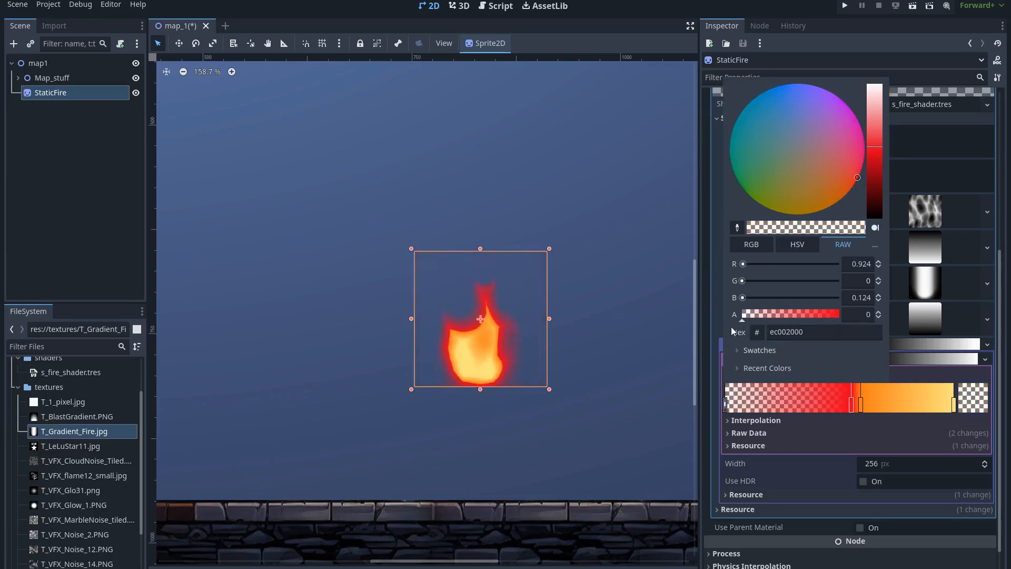
click(104, 255)
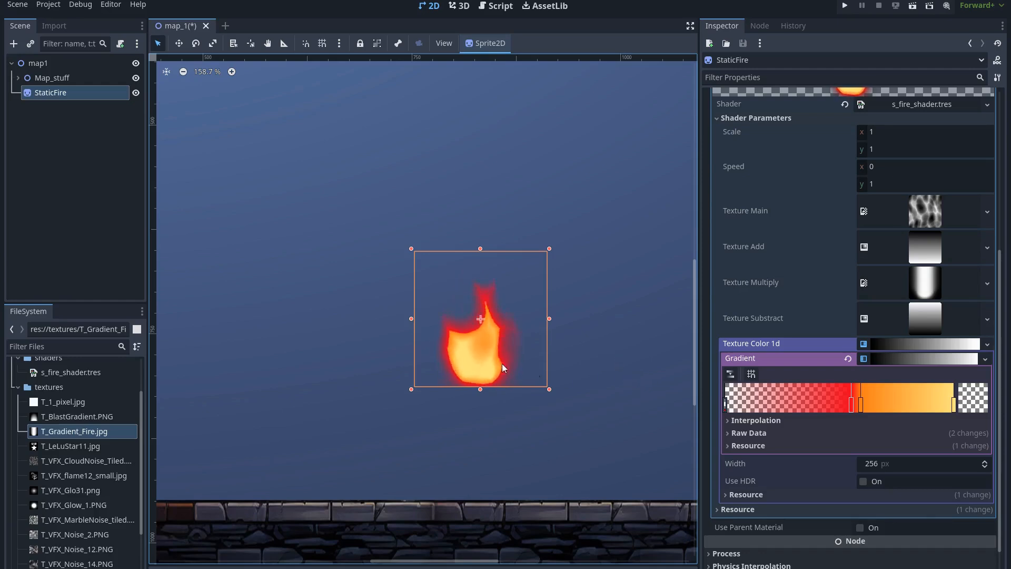
Move the StaticFire sprite slightly down and to the left in the scene
mouse_move(486, 365)
mouse_down()
mouse_move(508, 385)
mouse_move(474, 378)
mouse_up()
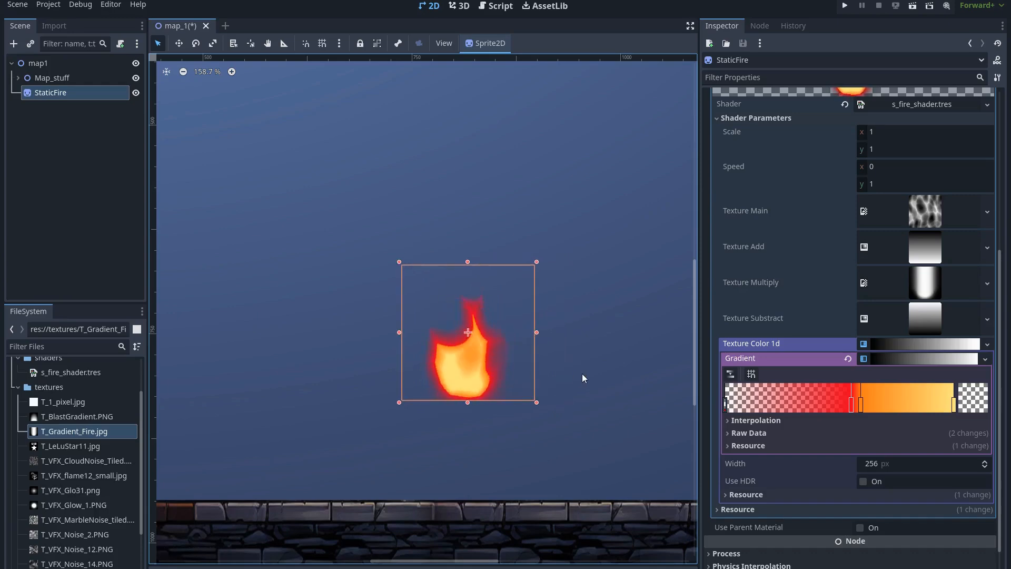
click(925, 351)
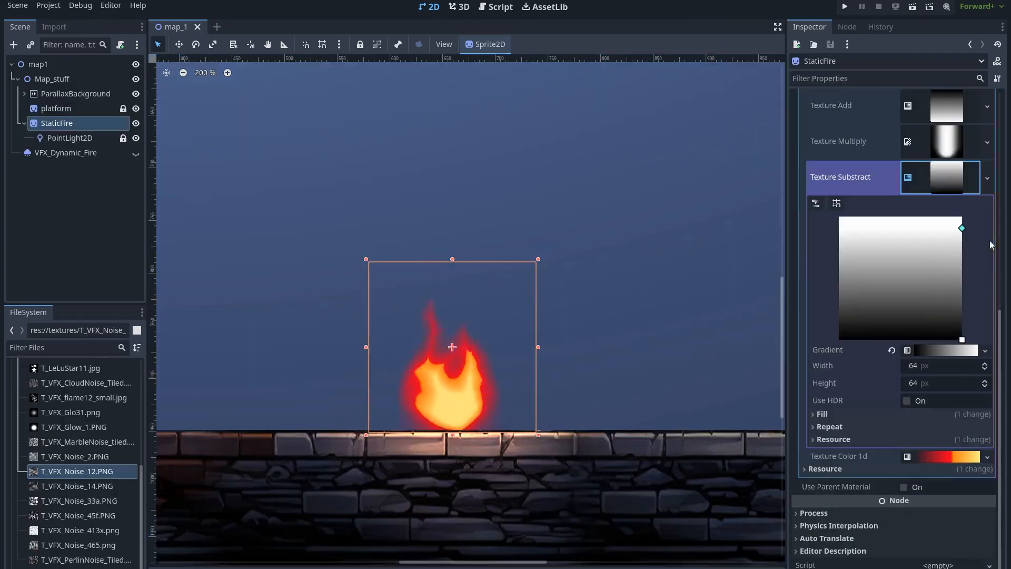
Adjust the fill points of the Texture Substract gradient and recolor the Texture Color 1D gradient's end stop purple, about 884ecc
mouse_move(990, 242)
mouse_down()
mouse_move(1005, 327)
mouse_move(1004, 234)
mouse_up()
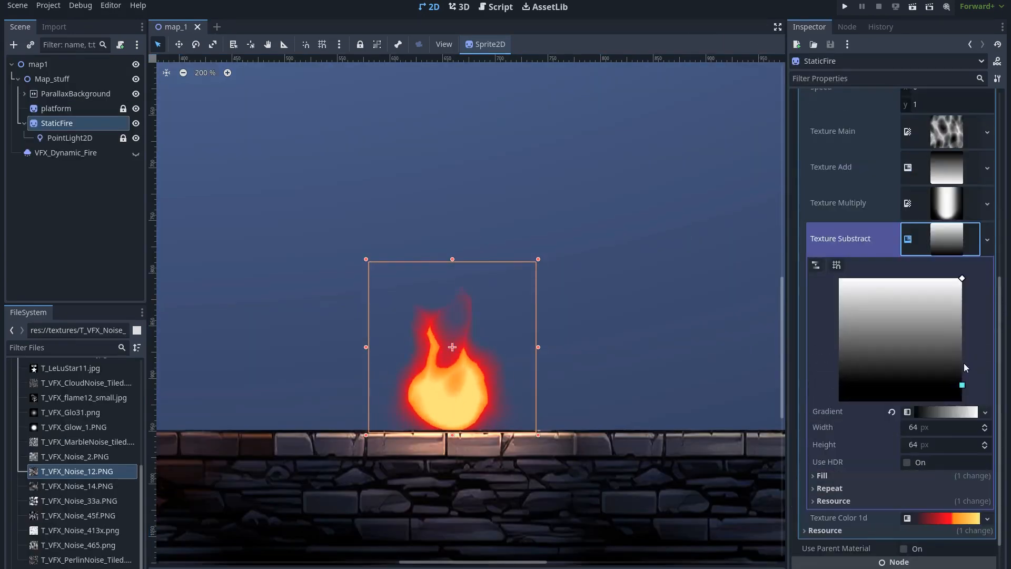
drag(965, 365, 969, 302)
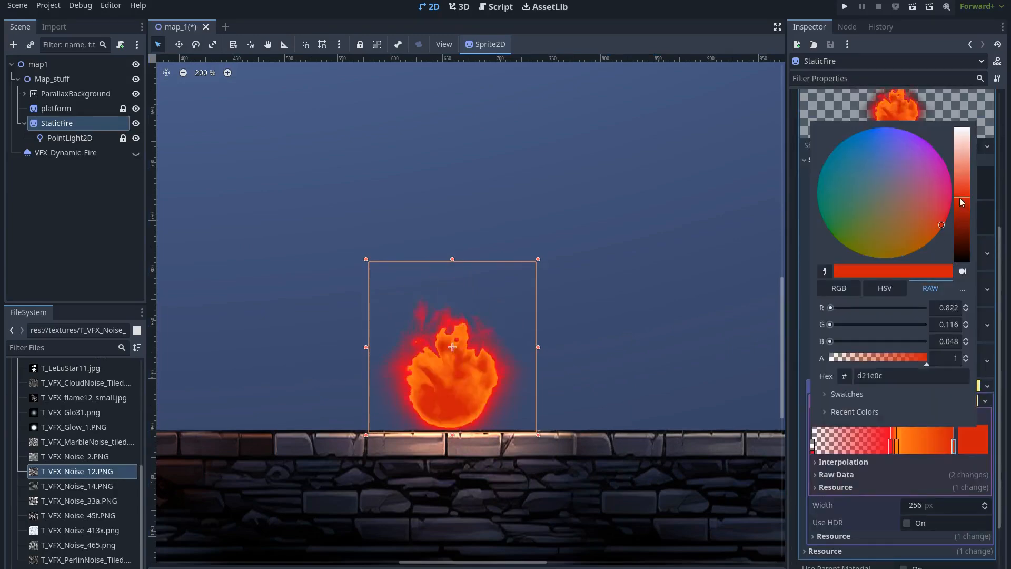
click(914, 160)
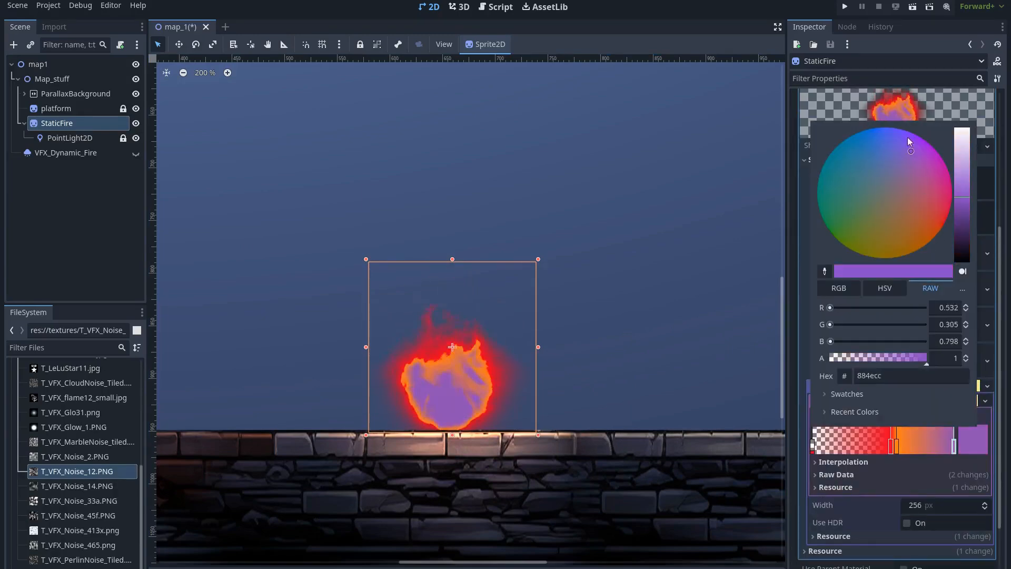